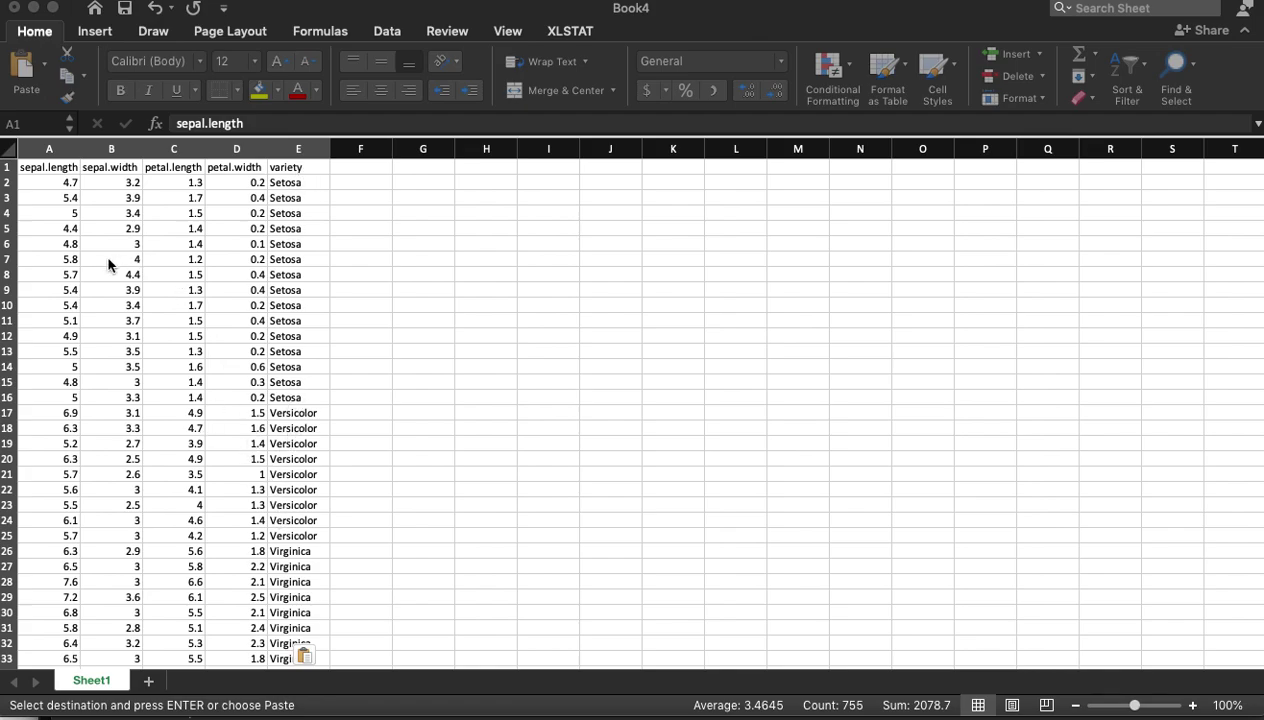
# Insert a plain scatter chart of sepal.width against sepal.length from columns A:B.
pyautogui.click(184, 276)
pyautogui.moveTo(49, 148); pyautogui.dragTo(112, 150)
pyautogui.click(100, 36)
pyautogui.click(610, 98)
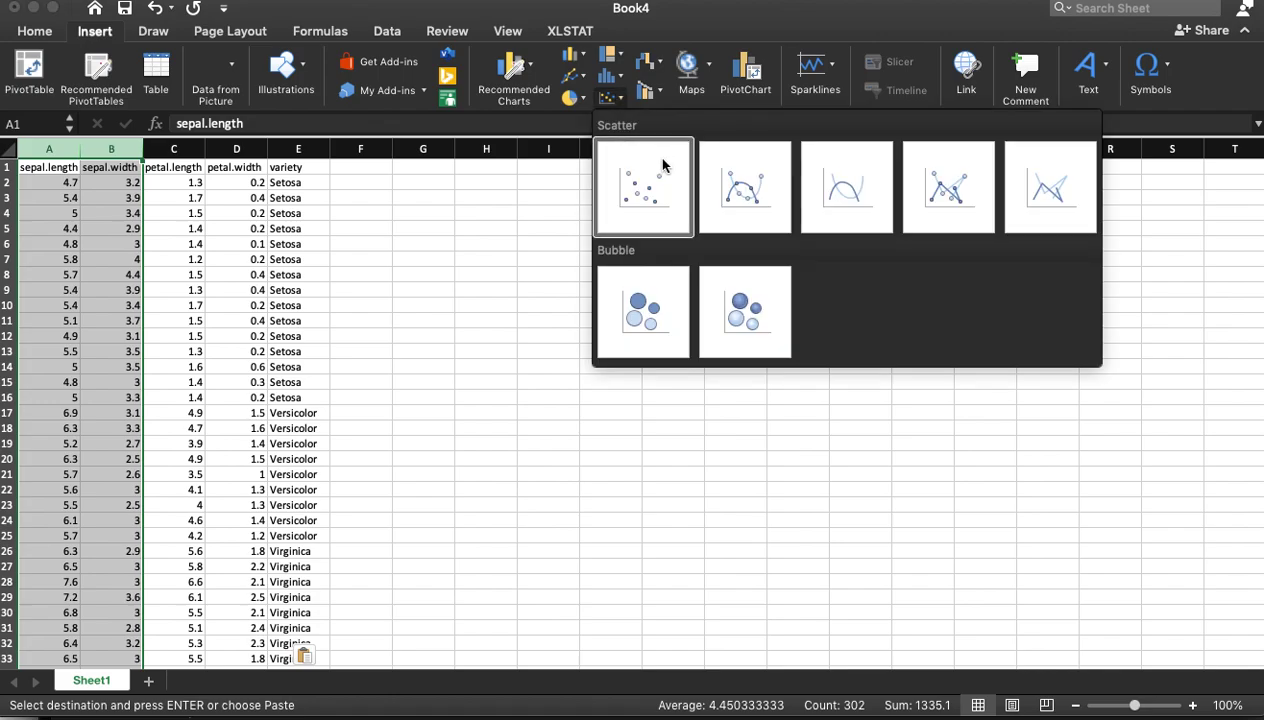
pyautogui.click(665, 190)
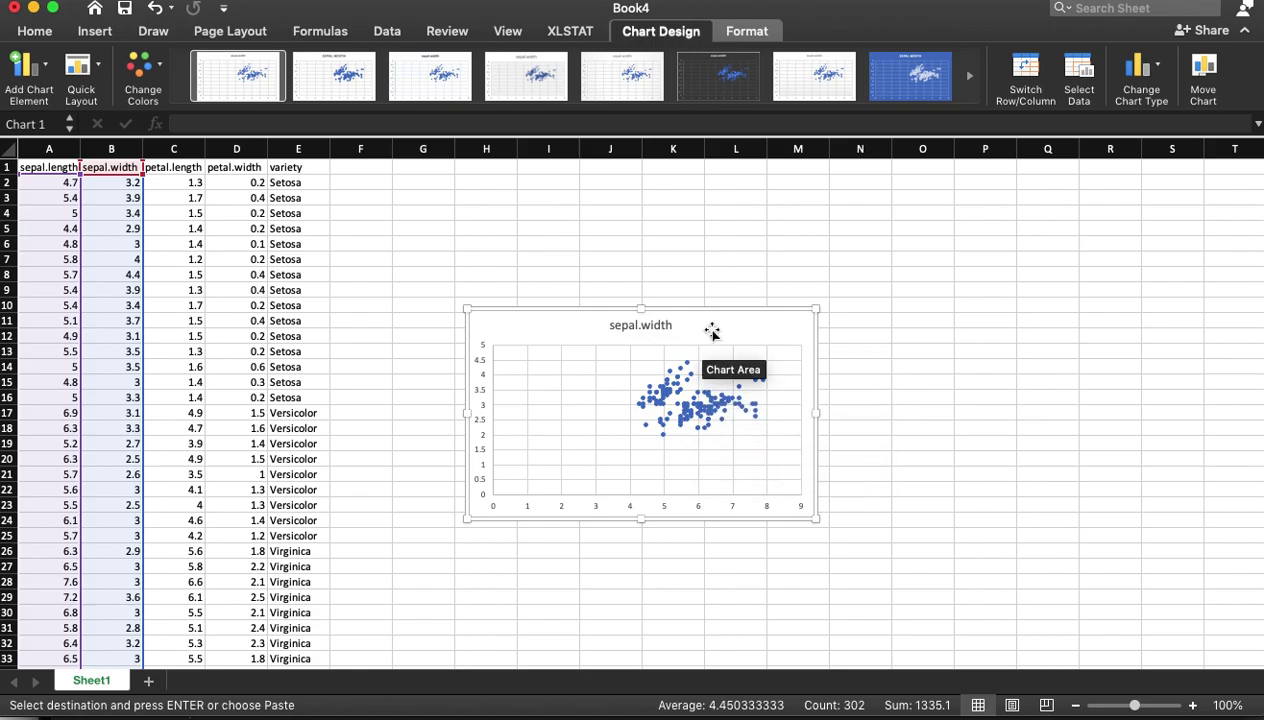
# Delete the chart and enter headers Setosa, Versicolor and Virginica in F1:H1.
pyautogui.press('Delete')
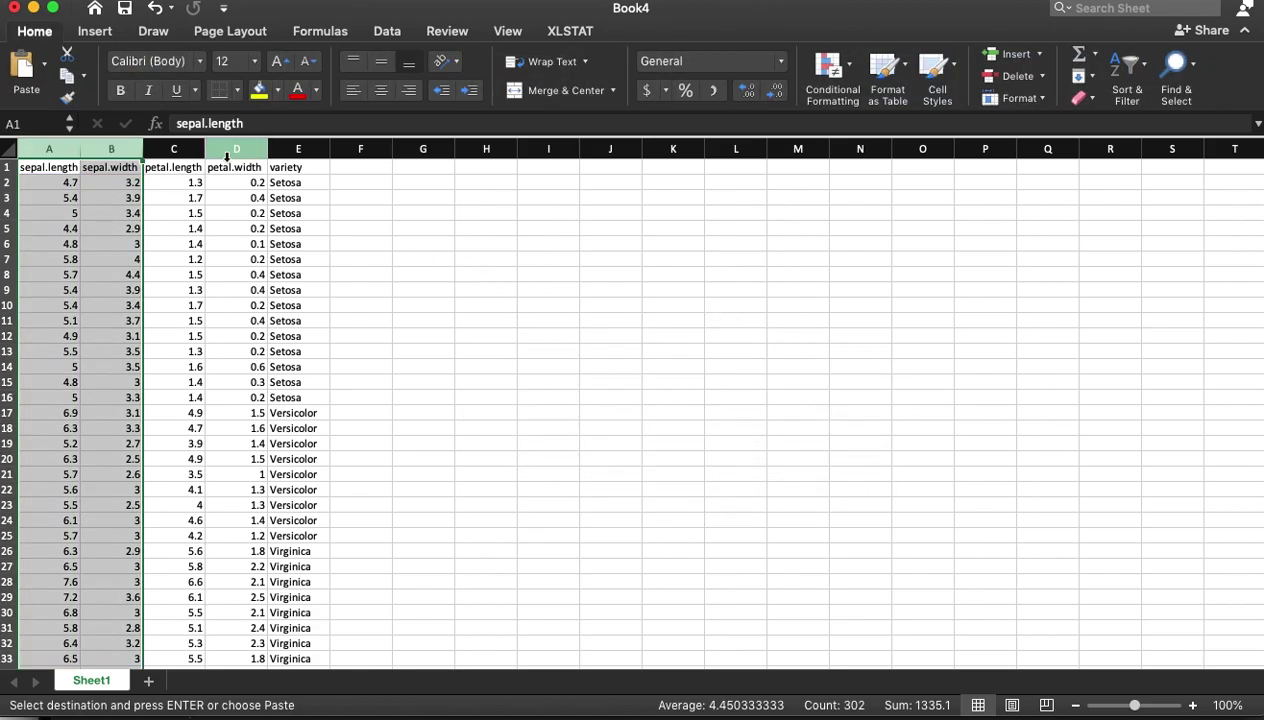
pyautogui.click(346, 174)
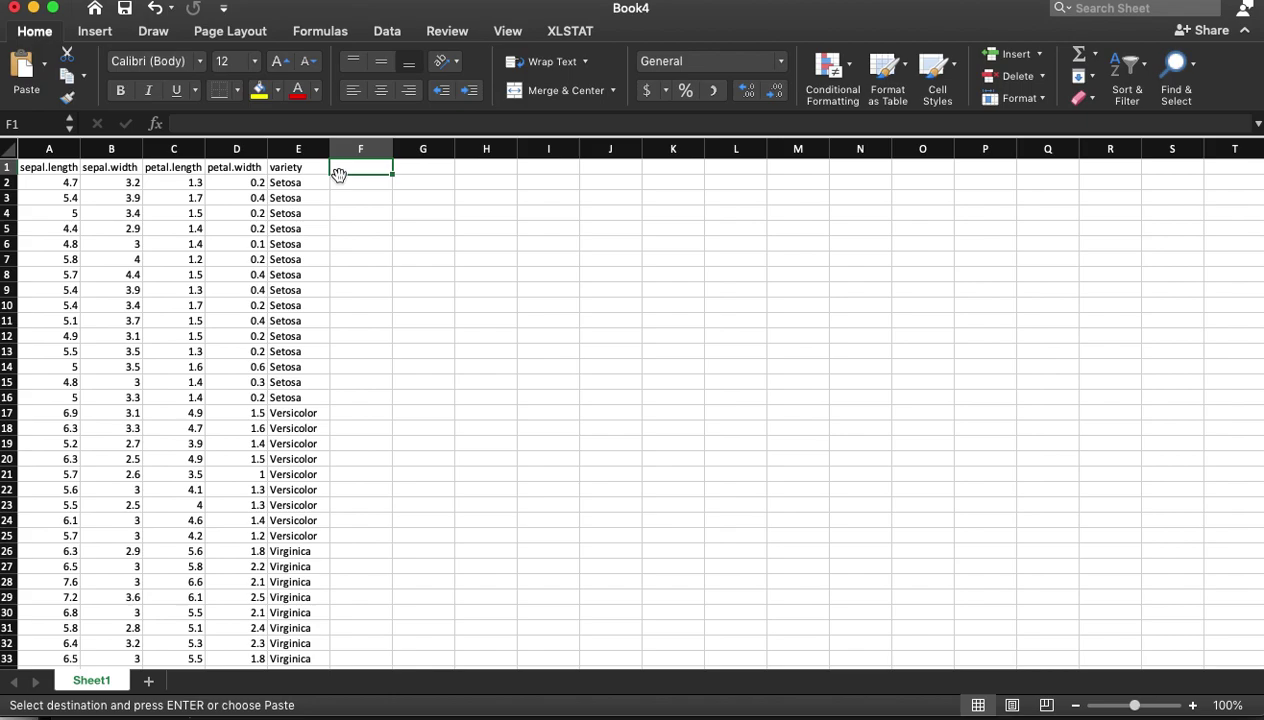
pyautogui.write('Setosa')
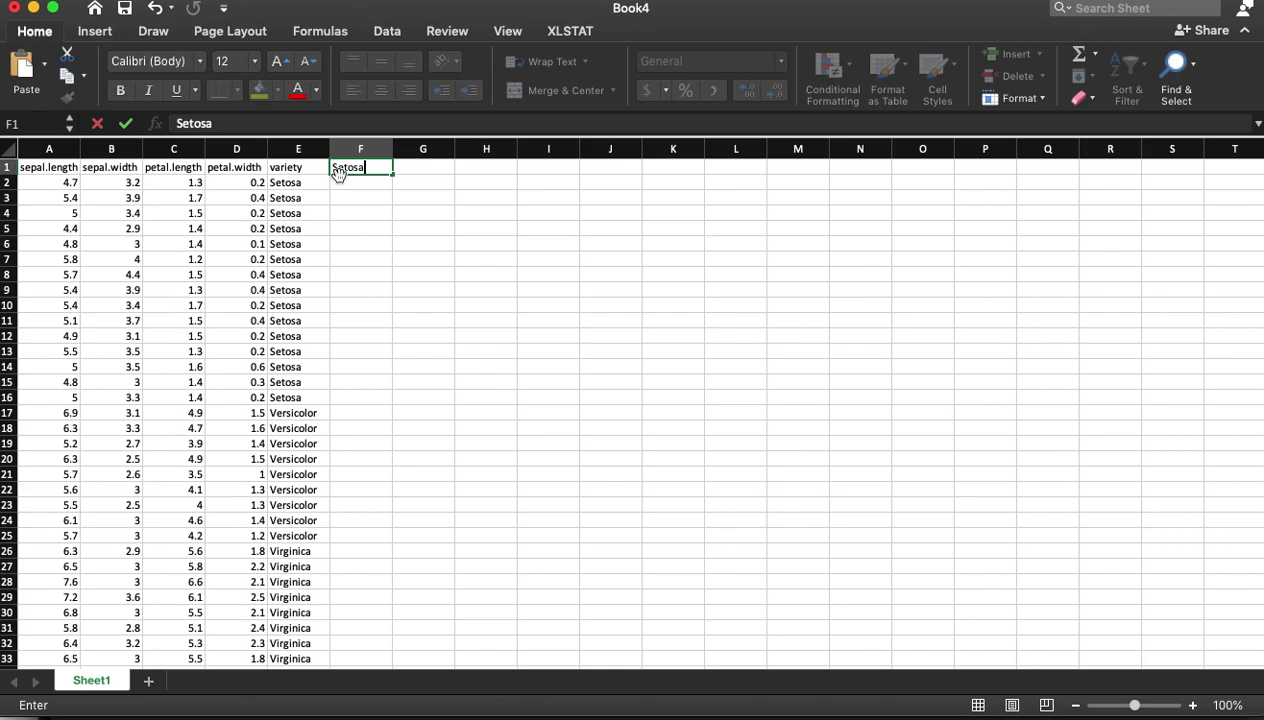
pyautogui.press('Tab')
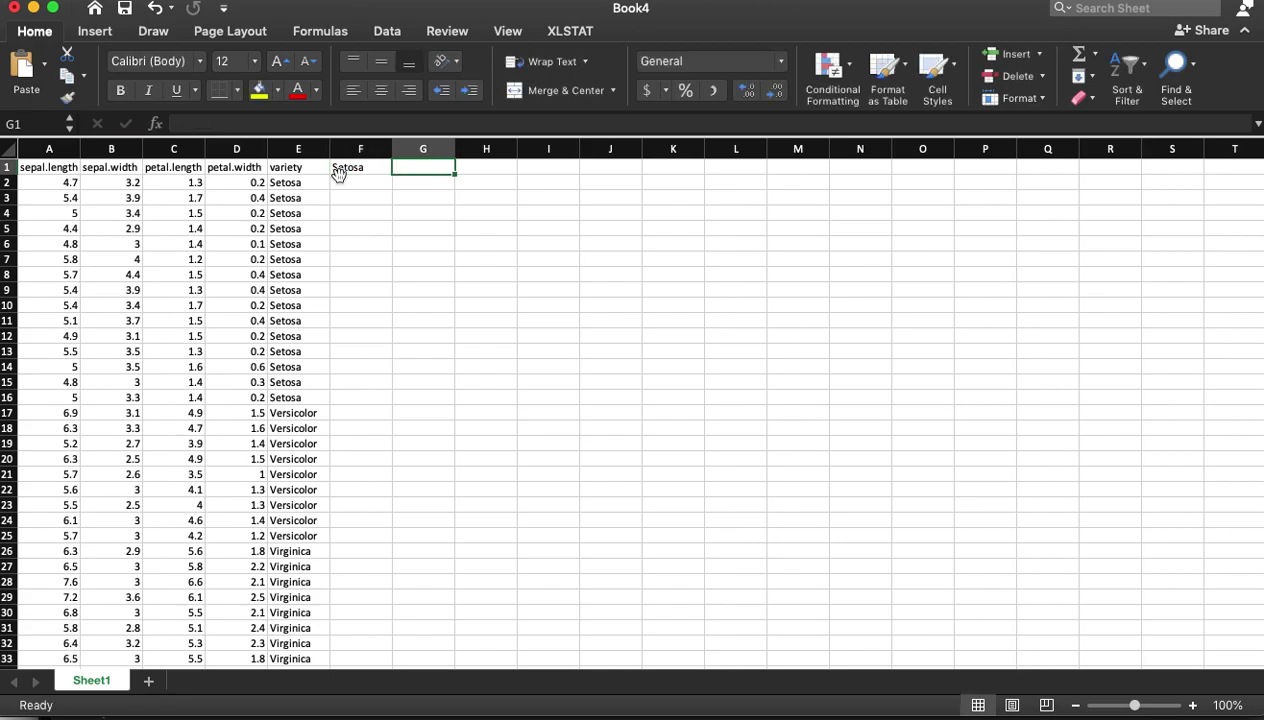
pyautogui.write('Versicolor')
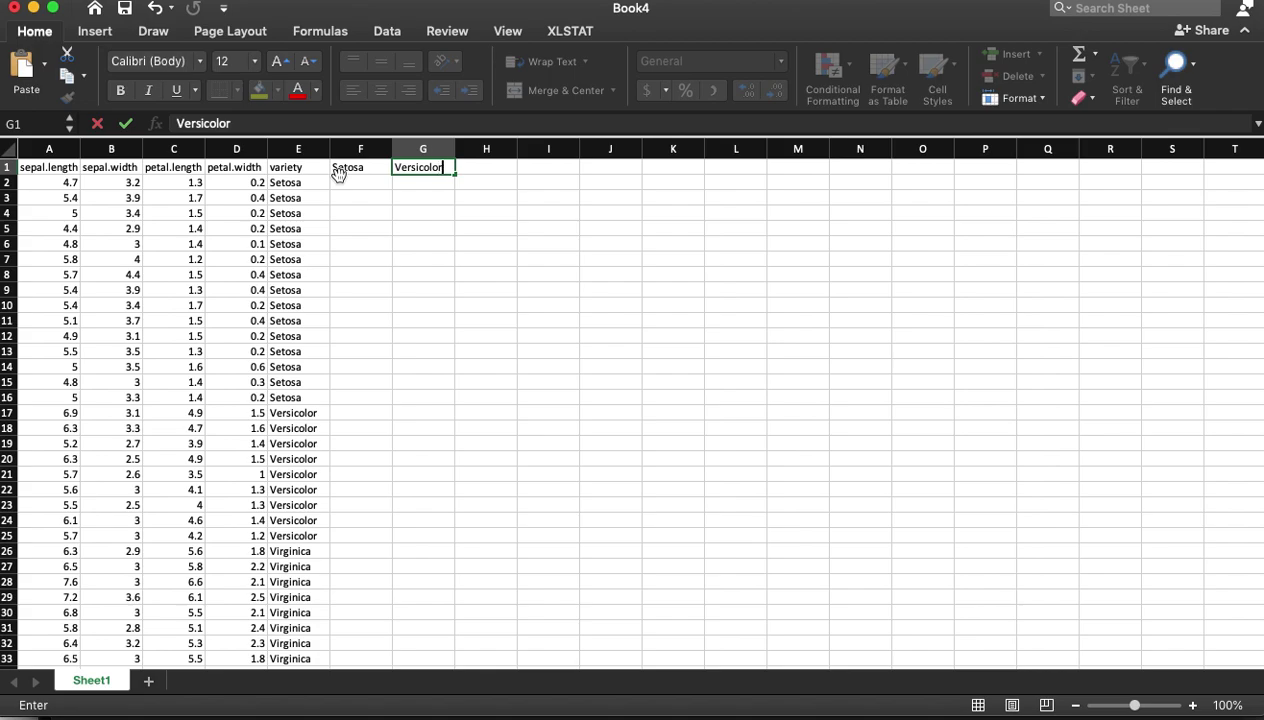
pyautogui.press('Tab')
pyautogui.write('V')
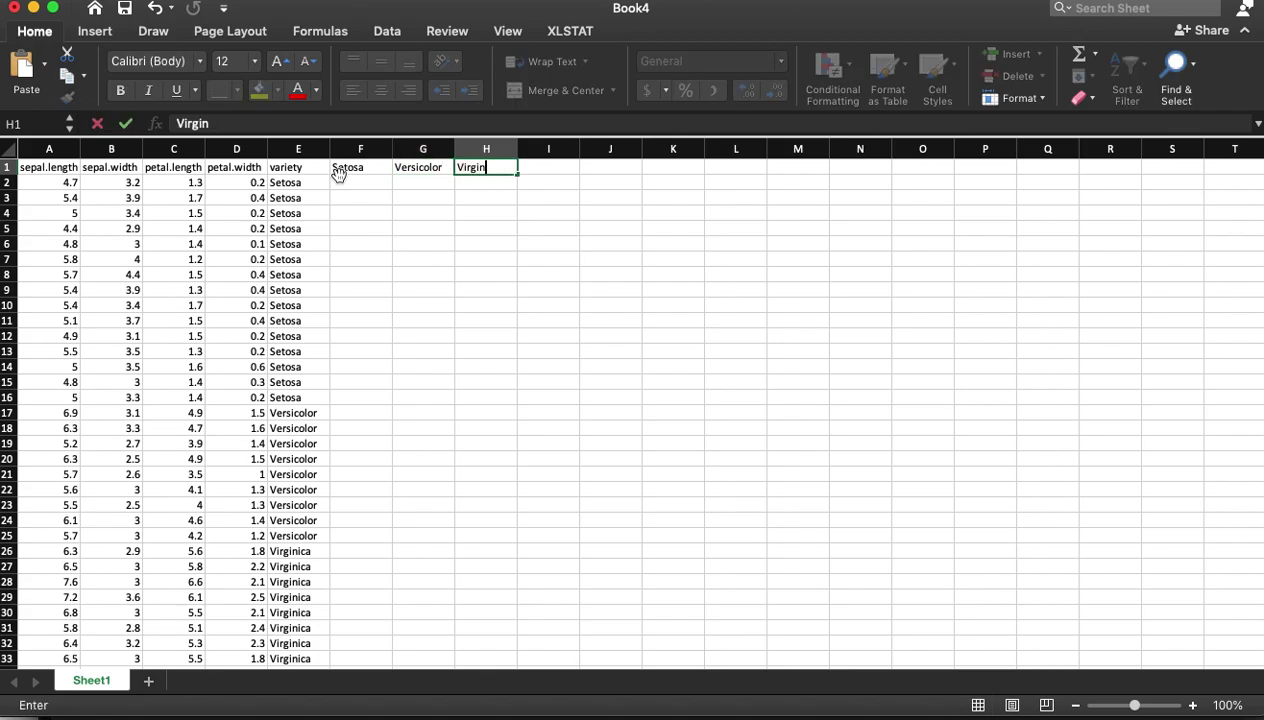
pyautogui.write('irginica')
pyautogui.press('Return')
# In F2, build =IF(E2=F1,A2,NA()) by picking cells E2, F1 and A2.
pyautogui.click(368, 181)
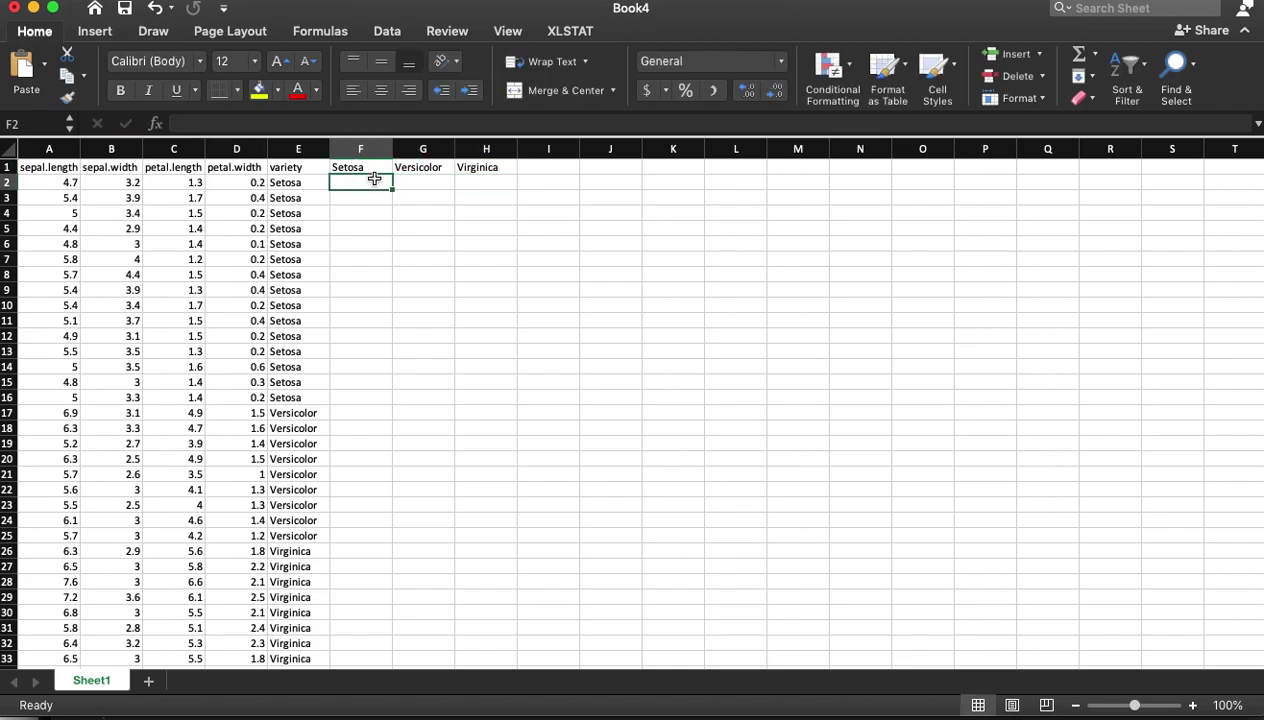
pyautogui.write('=')
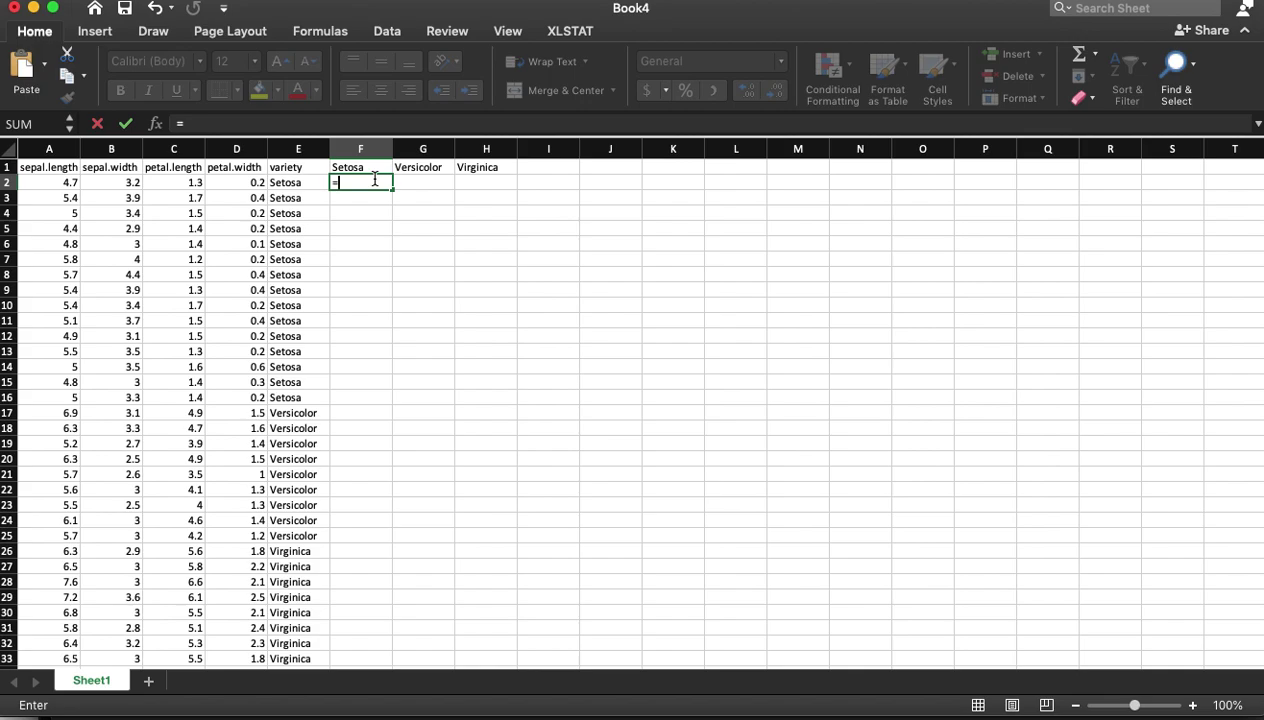
pyautogui.write('if(')
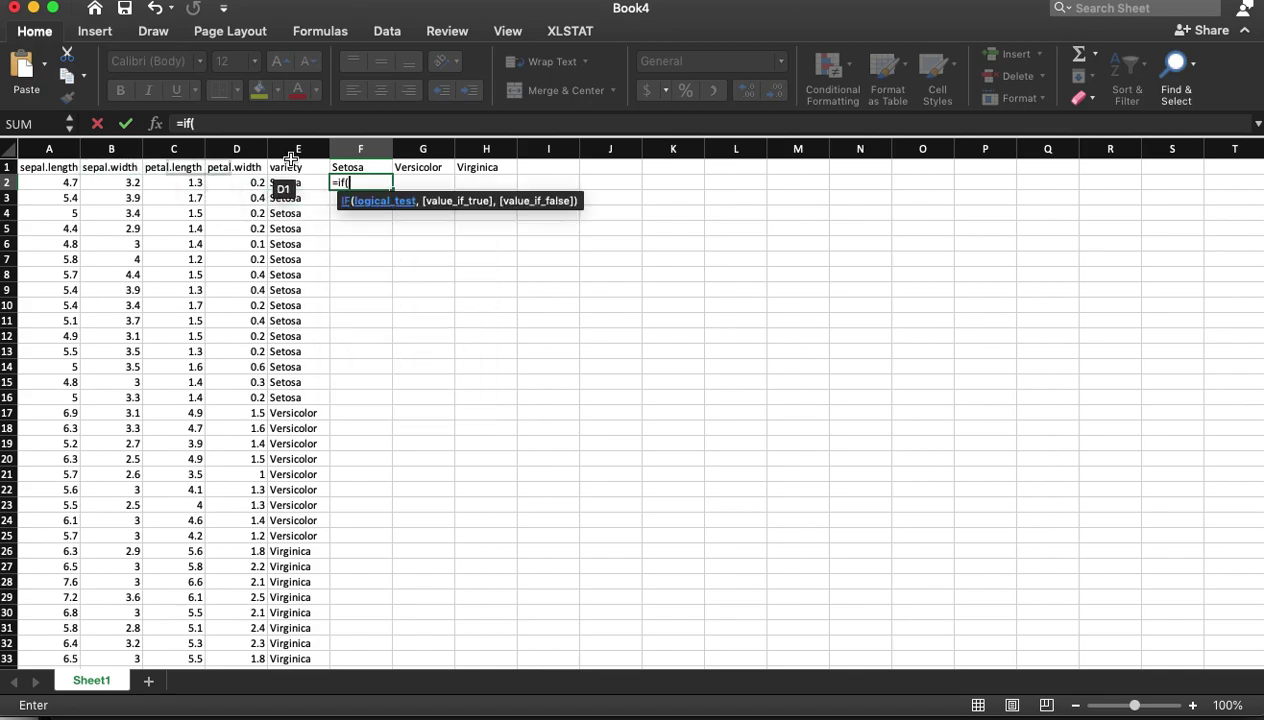
pyautogui.click(292, 182)
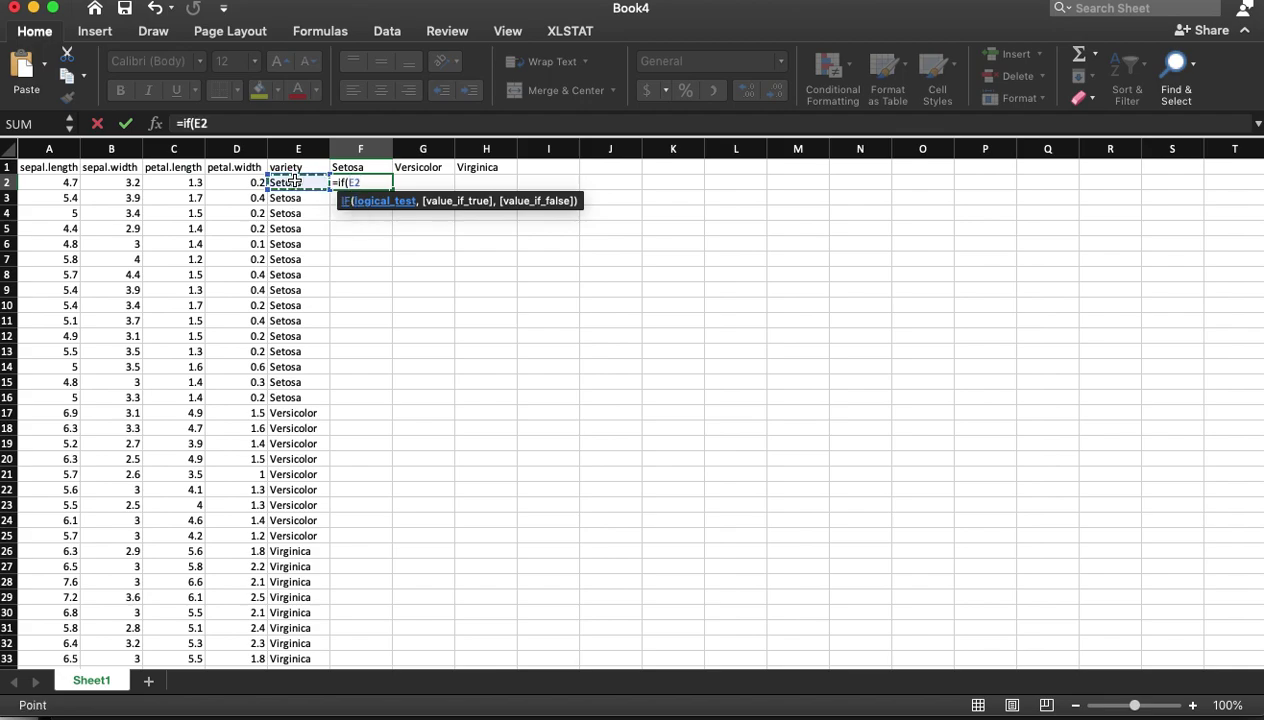
pyautogui.write('=')
pyautogui.click(362, 167)
pyautogui.write(',')
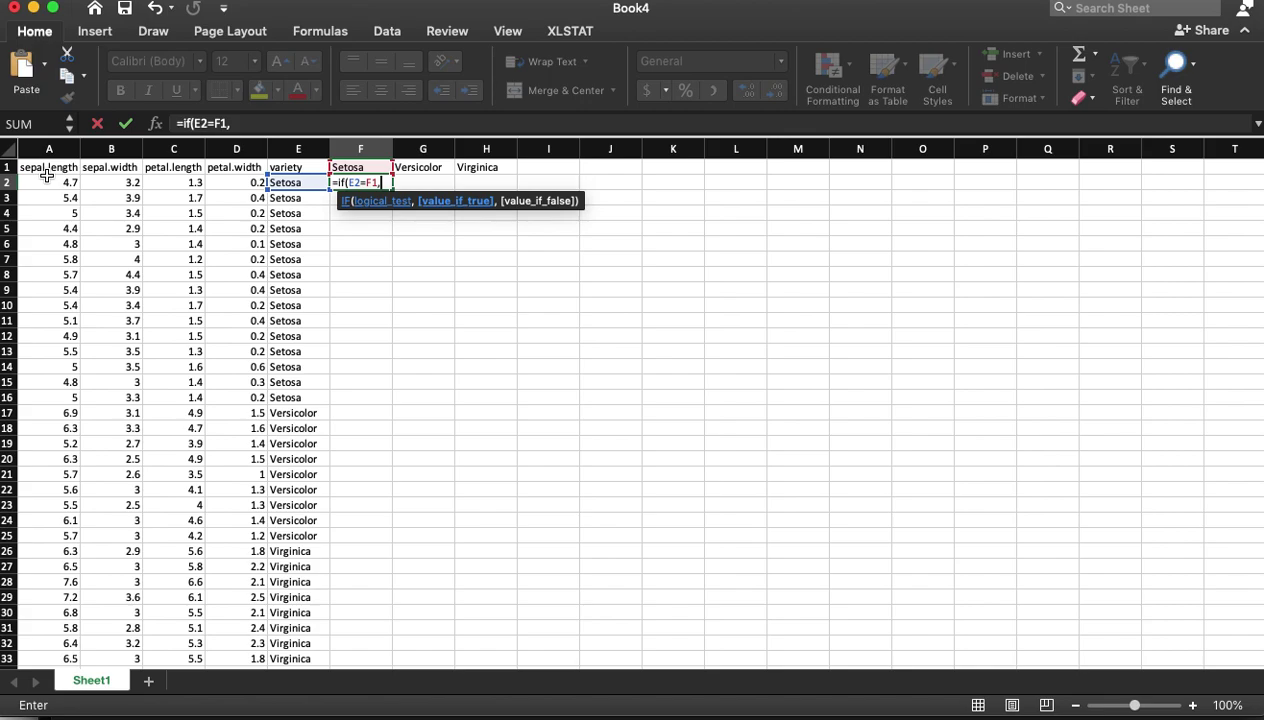
pyautogui.click(46, 180)
pyautogui.write(',')
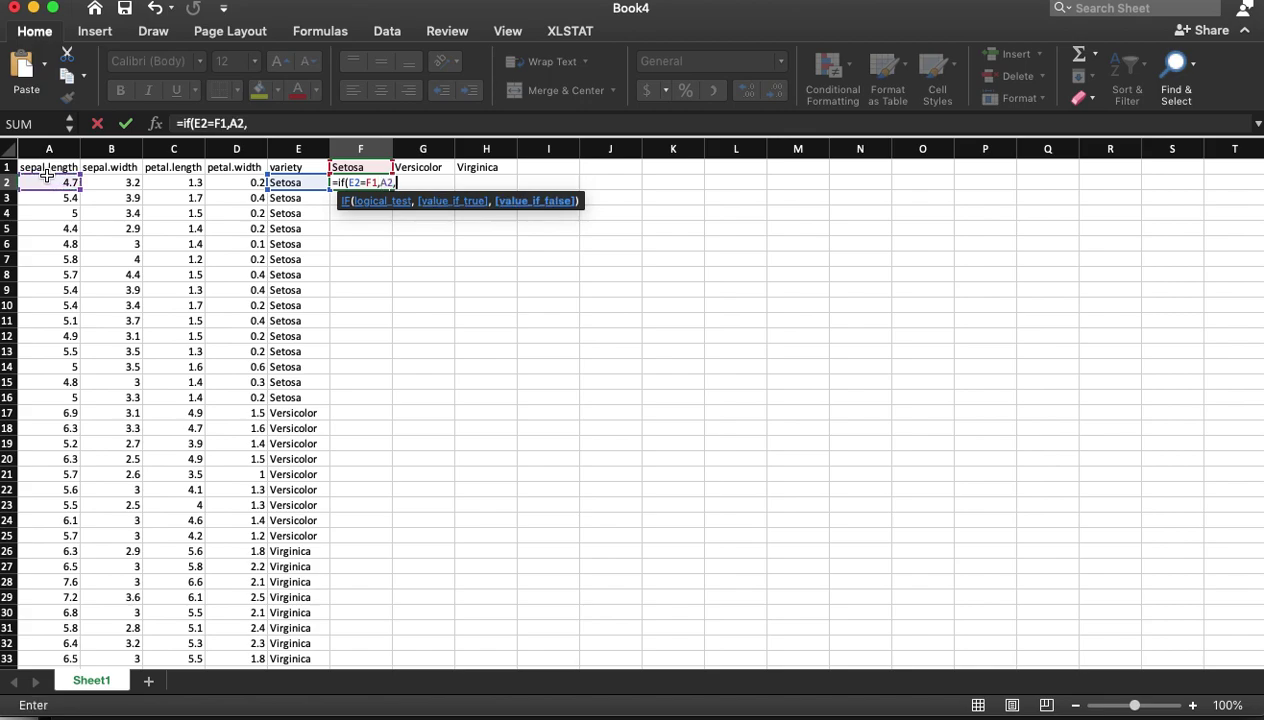
pyautogui.write('NA())')
# Anchor the references so F2 reads =IF($E2=F$1,$A2,NA()), showing 4.7.
pyautogui.click(201, 124)
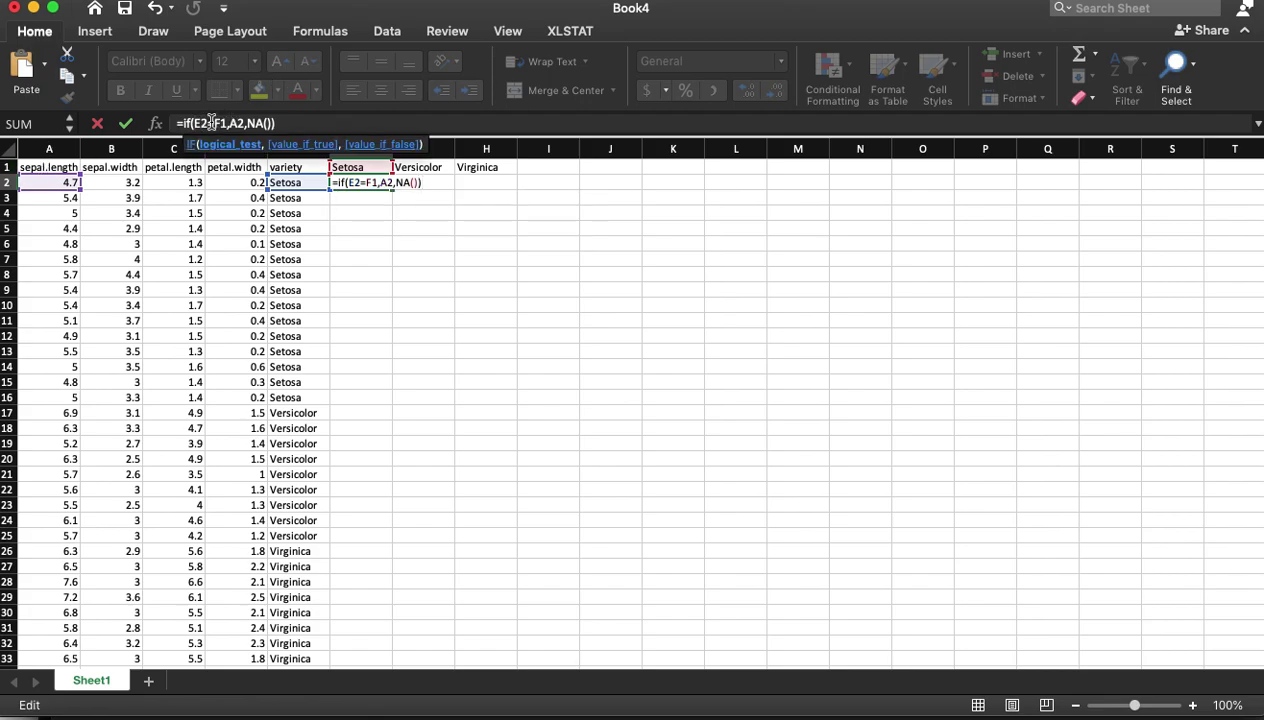
pyautogui.write('$E2=F')
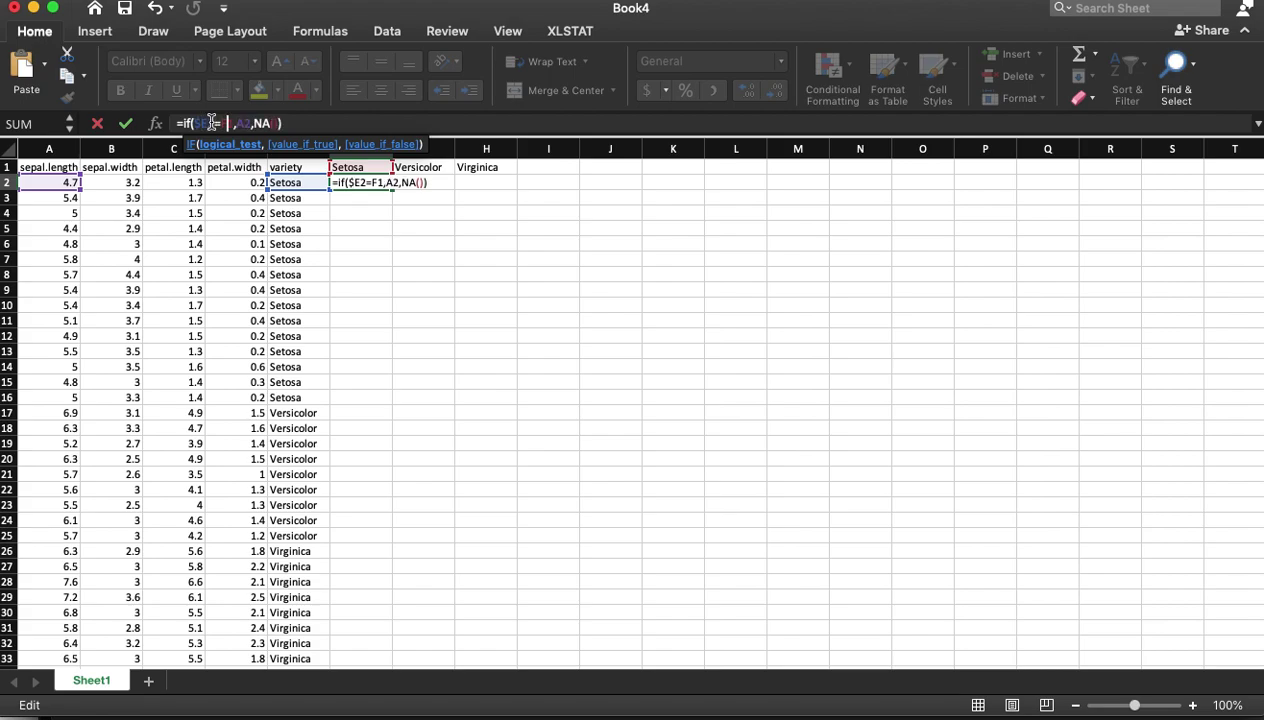
pyautogui.write('$')
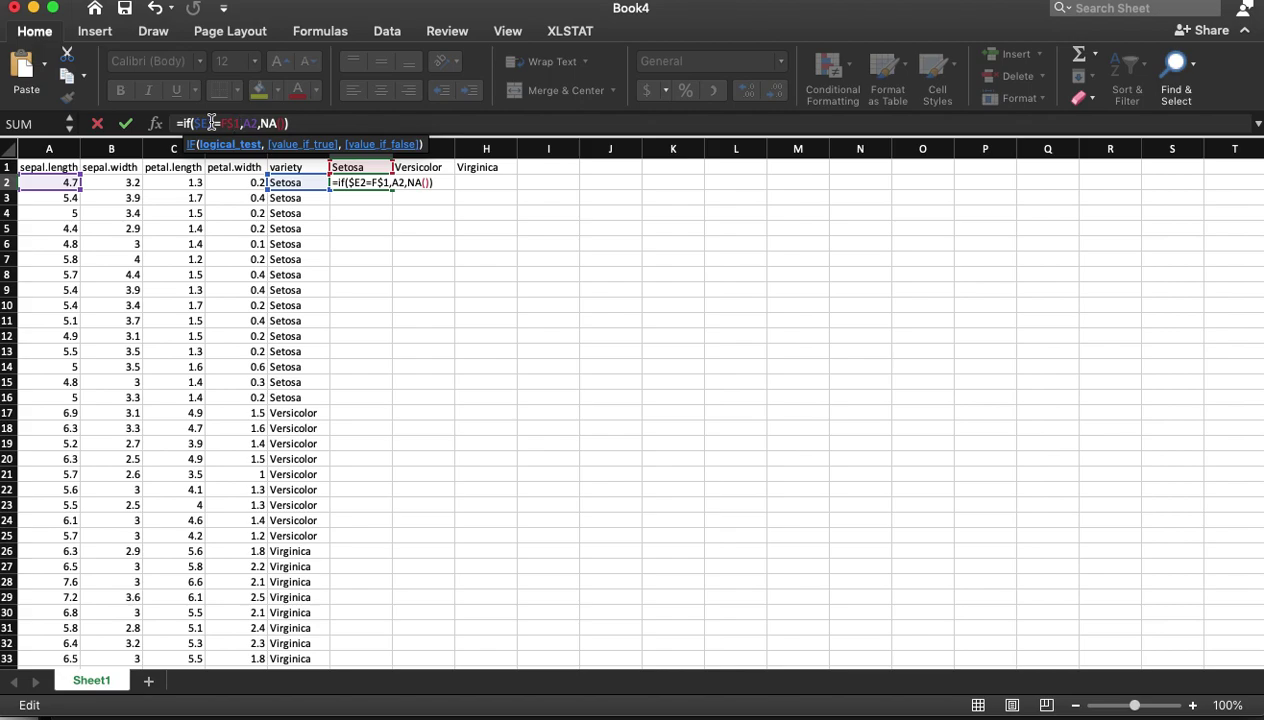
pyautogui.press('Right')
pyautogui.press('Right')
pyautogui.write('$')
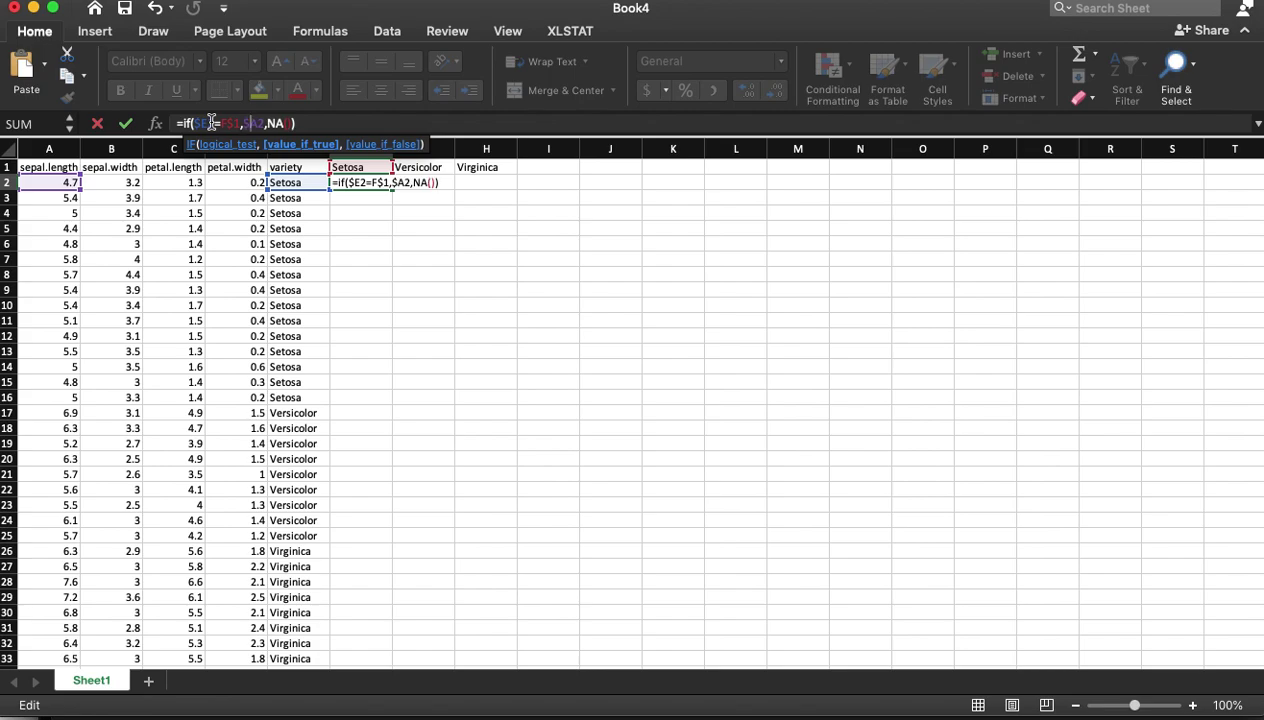
pyautogui.press('Return')
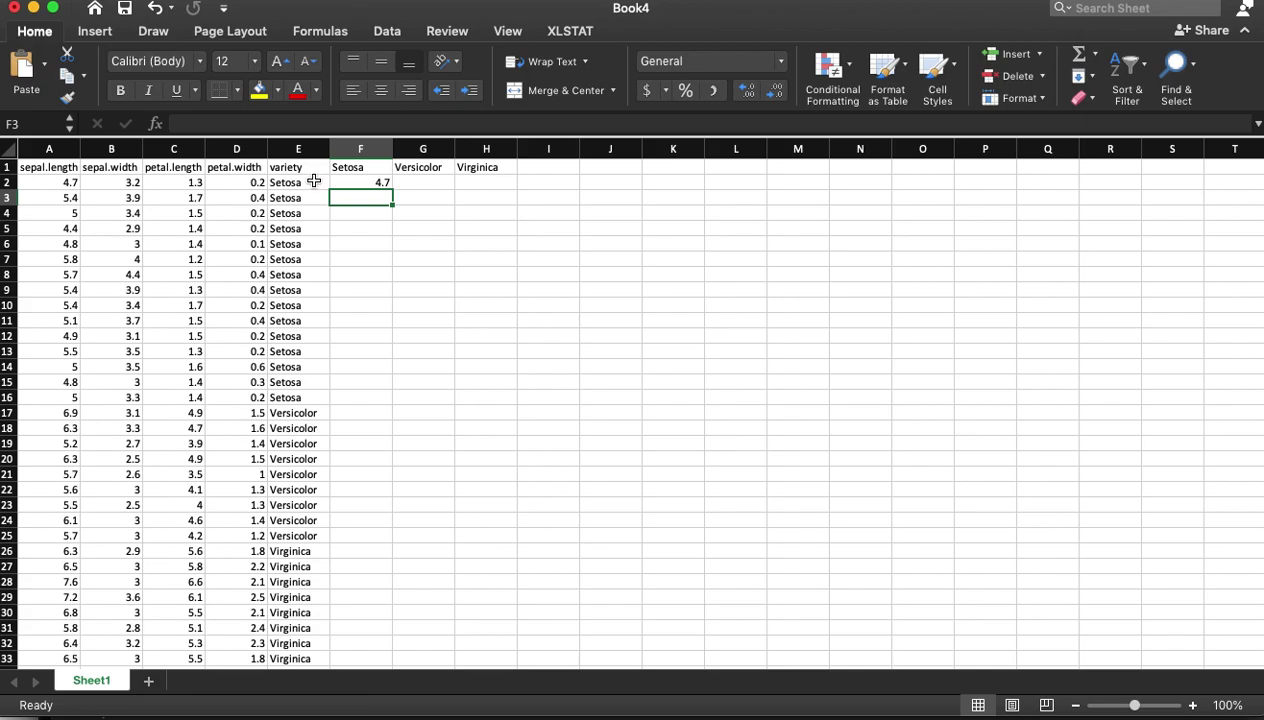
# Copy the F2 formula across to H2 and fill F2:H2 down to row 151.
pyautogui.click(337, 177)
pyautogui.moveTo(391, 189); pyautogui.dragTo(481, 184)
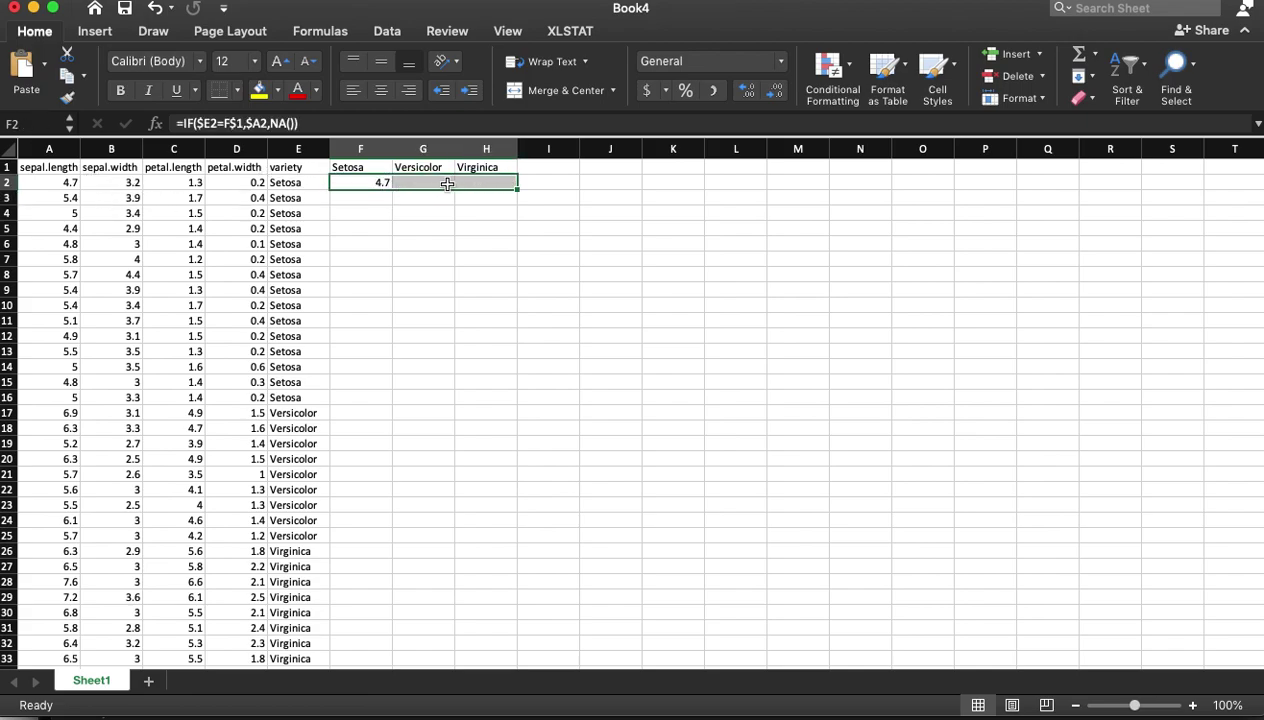
pyautogui.press('Escape')
pyautogui.click(449, 212)
pyautogui.click(350, 184)
pyautogui.moveTo(391, 189); pyautogui.dragTo(483, 199)
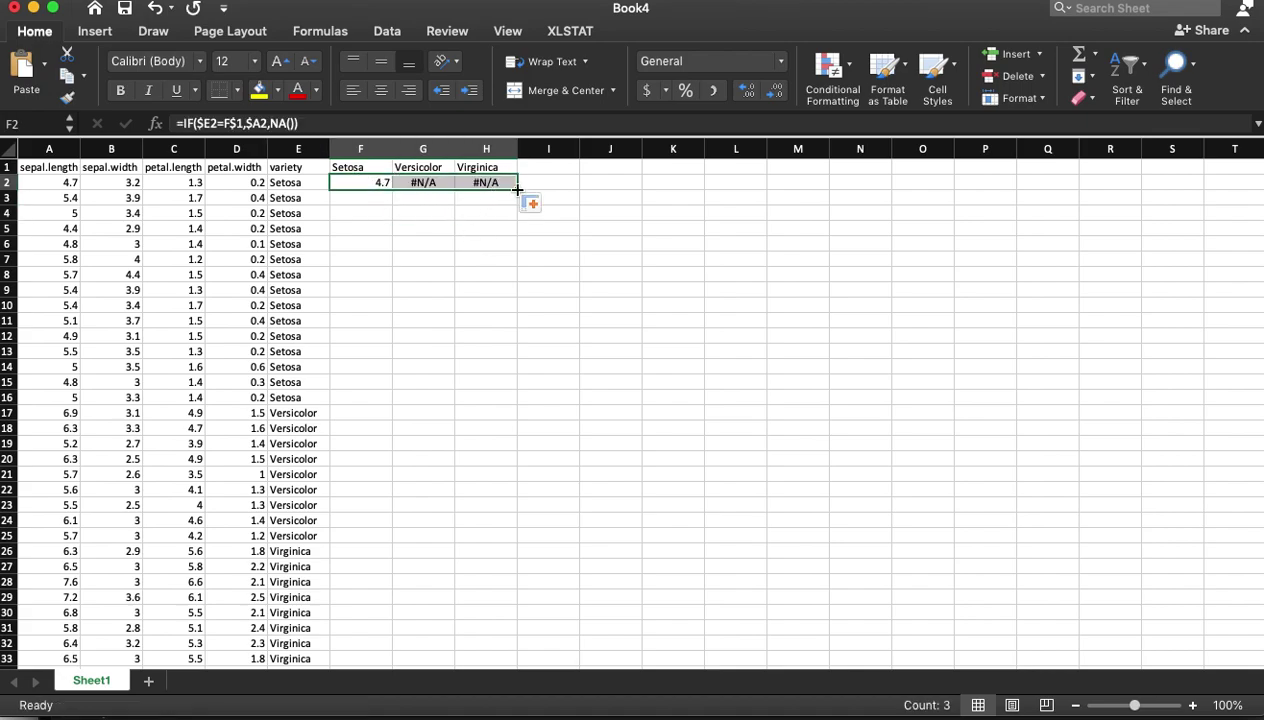
pyautogui.doubleClick(517, 189)
pyautogui.scroll(-5, 418, 382)
pyautogui.scroll(-10, 413, 524)
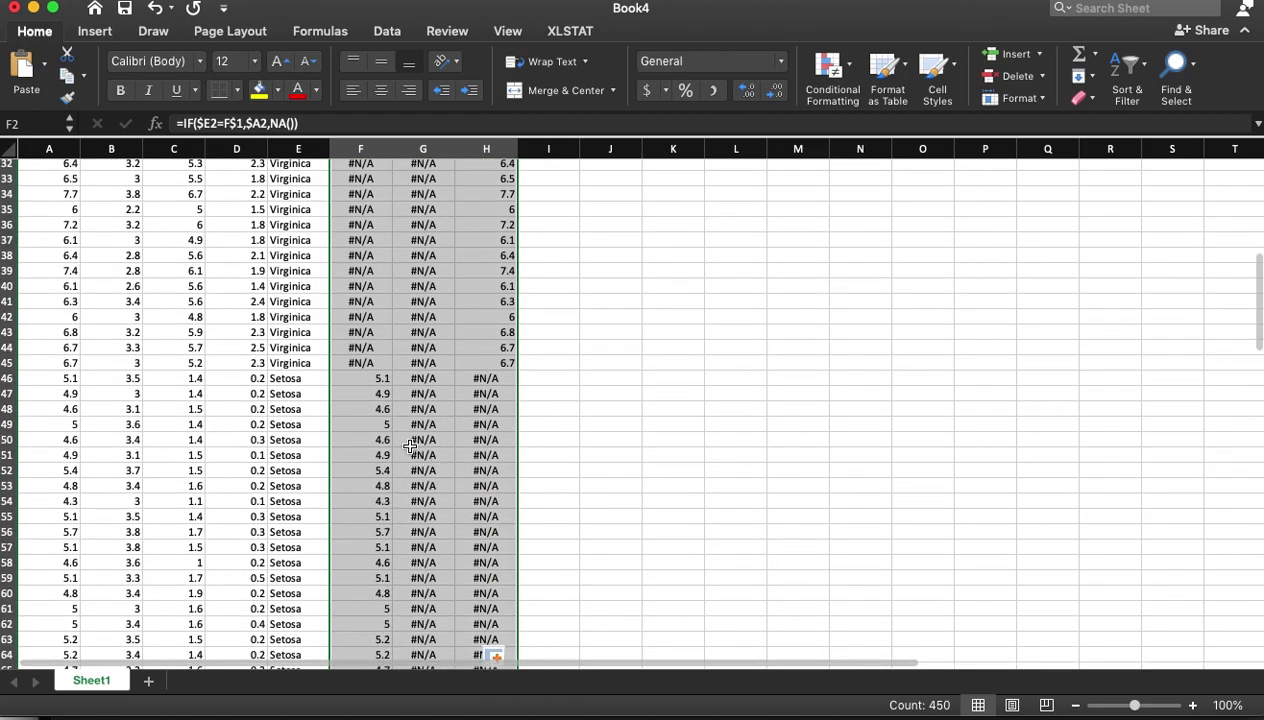
pyautogui.scroll(10, 402, 385)
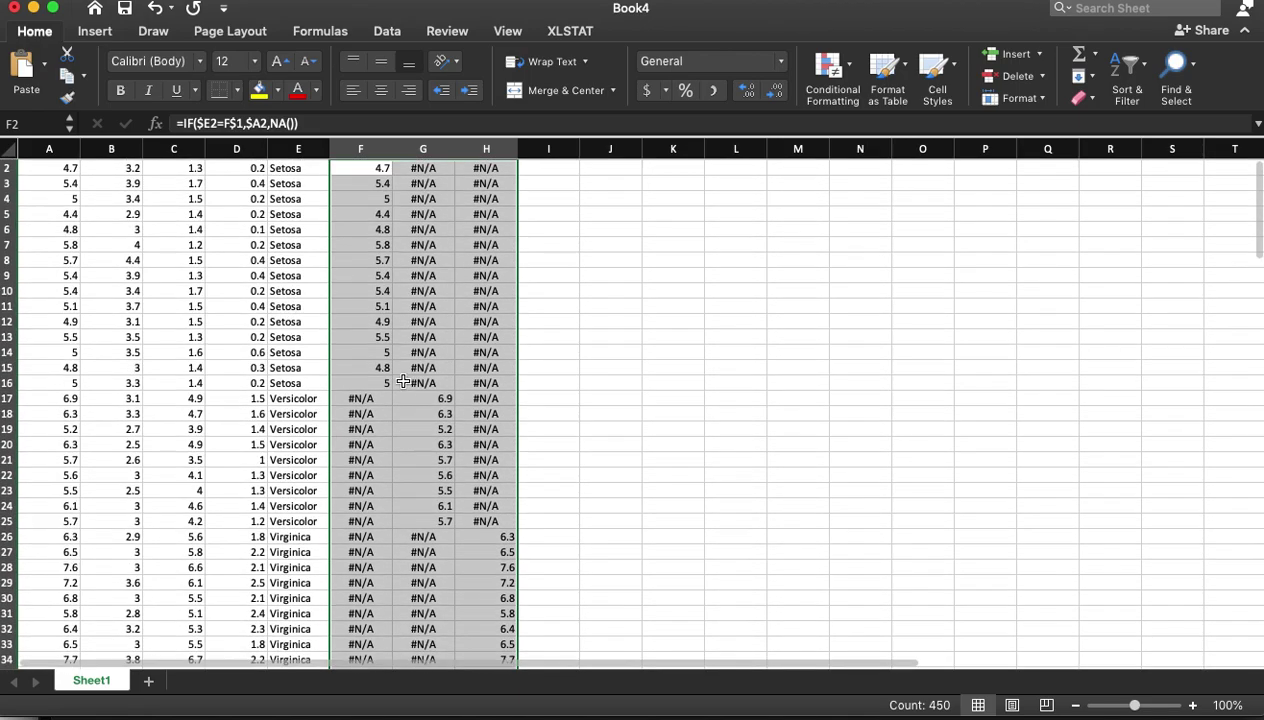
pyautogui.scroll(1, 395, 360)
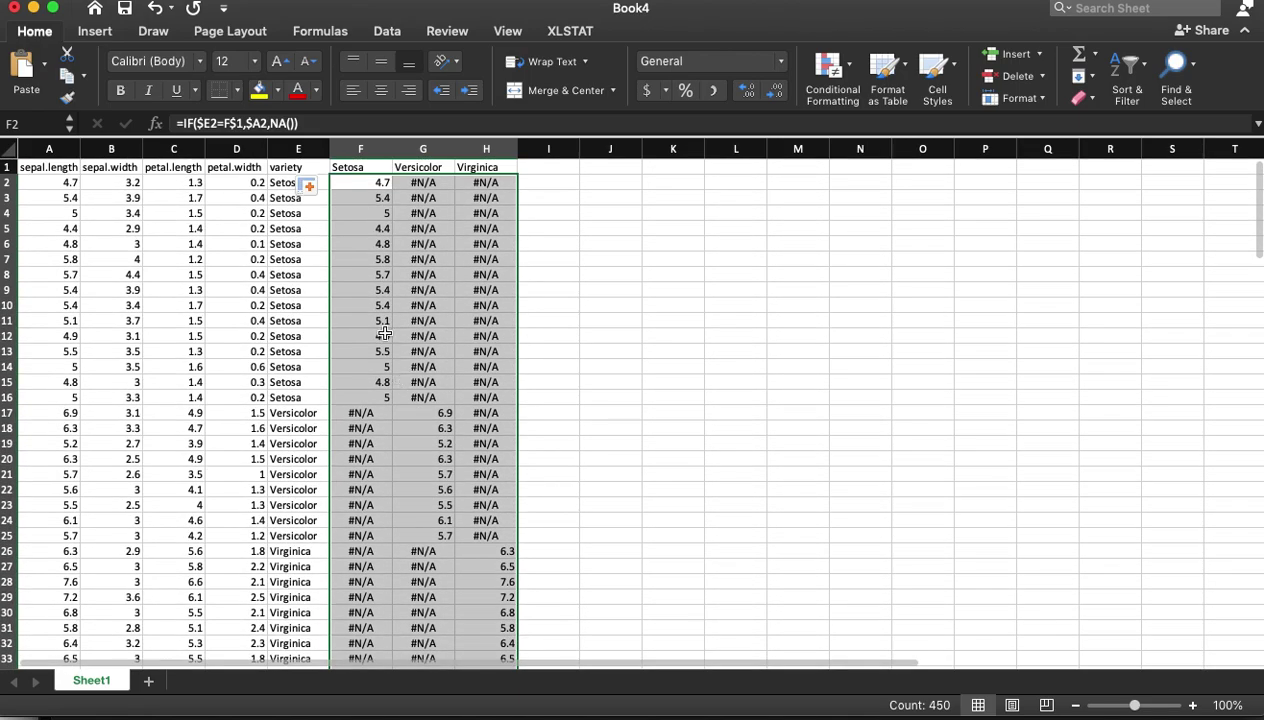
pyautogui.click(502, 336)
# Chart sepal.width with the Setosa, Versicolor, Virginica columns as a scatter, then move and enlarge it.
pyautogui.click(118, 147)
pyautogui.moveTo(365, 148); pyautogui.dragTo(470, 148)
pyautogui.click(97, 31)
pyautogui.click(609, 97)
pyautogui.click(643, 205)
pyautogui.moveTo(705, 288); pyautogui.dragTo(907, 245)
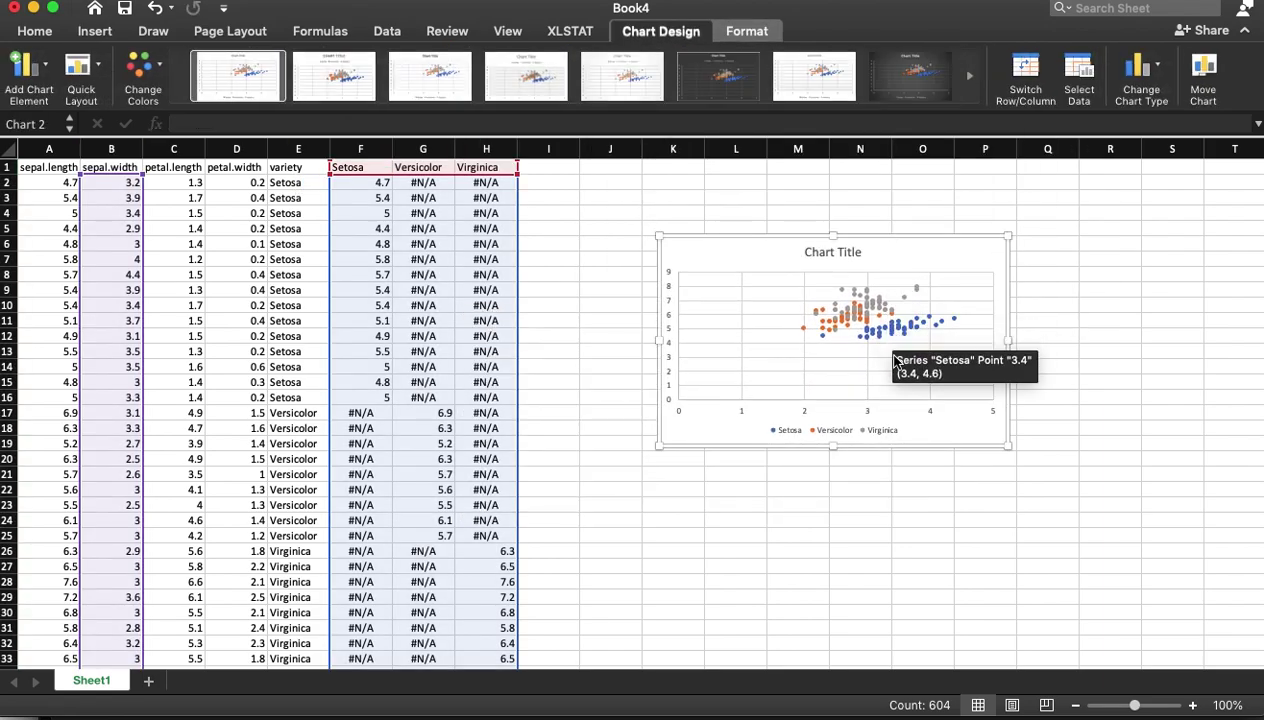
pyautogui.moveTo(657, 446); pyautogui.dragTo(490, 549)
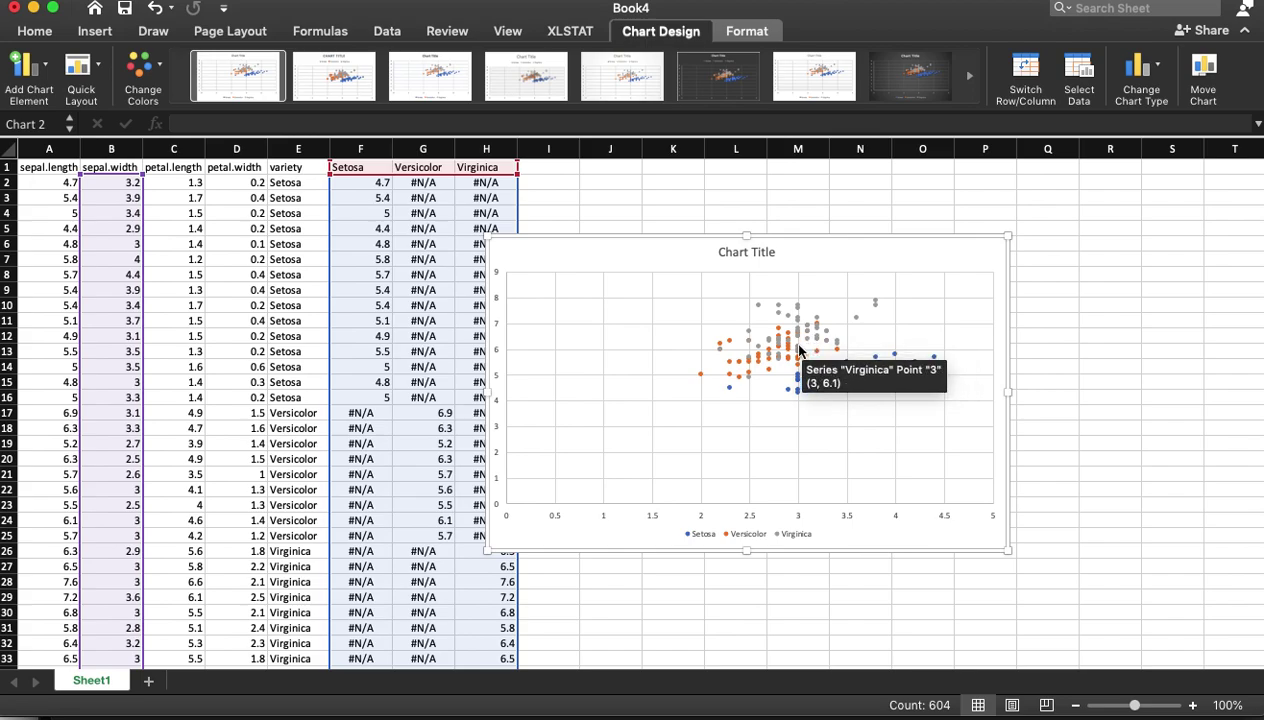
# Insert a species-coloured scatter chart from petal.length and columns F:H, placed down-right.
pyautogui.click(179, 148)
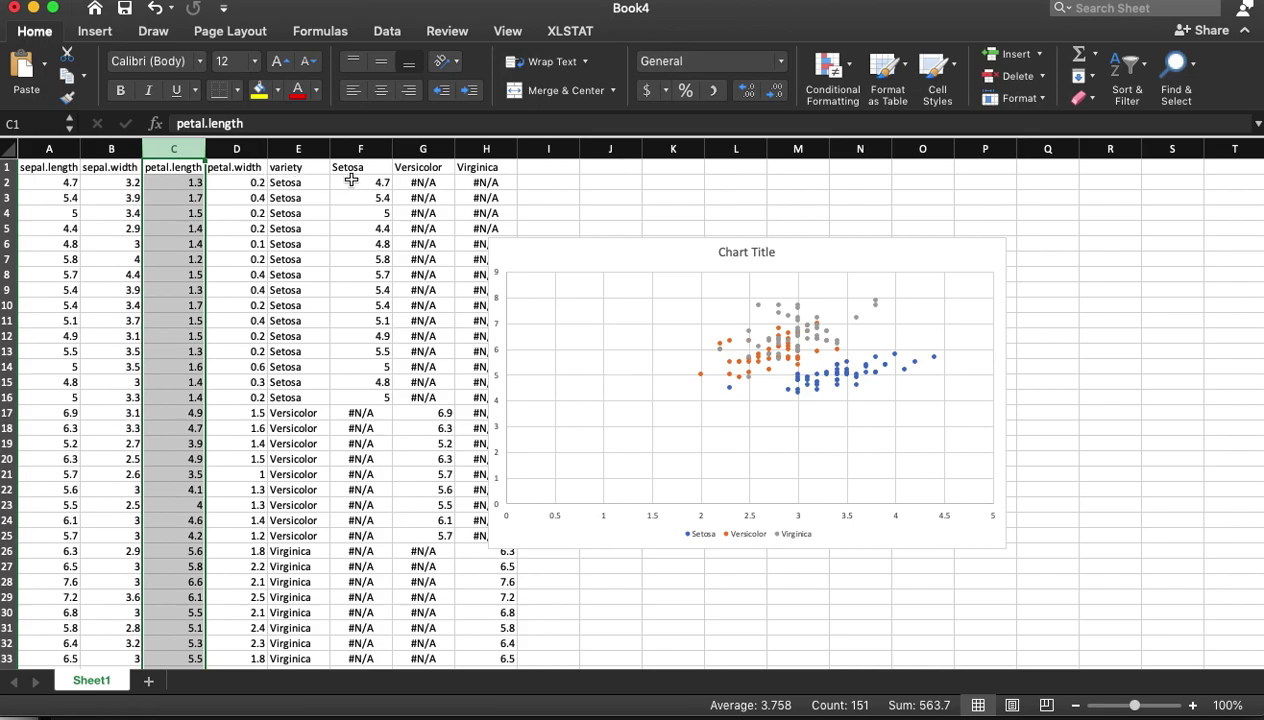
pyautogui.moveTo(368, 149); pyautogui.dragTo(480, 148)
pyautogui.click(94, 31)
pyautogui.click(607, 97)
pyautogui.click(645, 185)
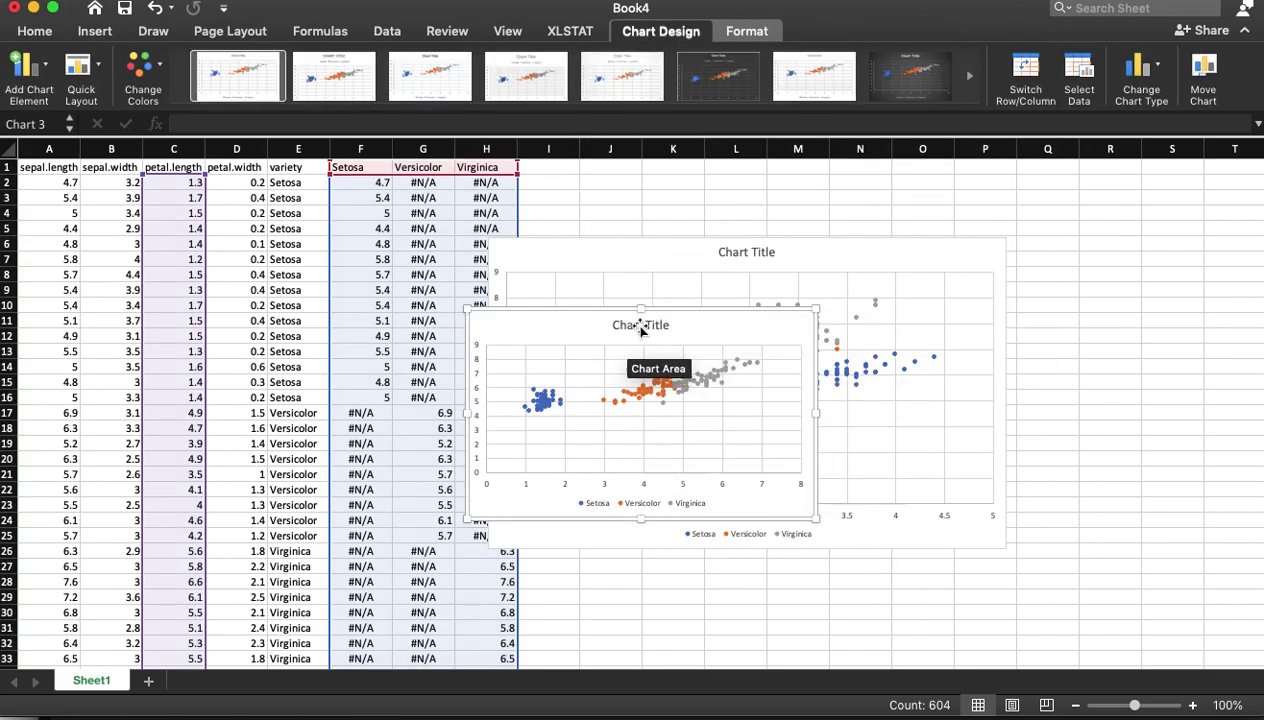
pyautogui.moveTo(655, 324); pyautogui.dragTo(868, 472)
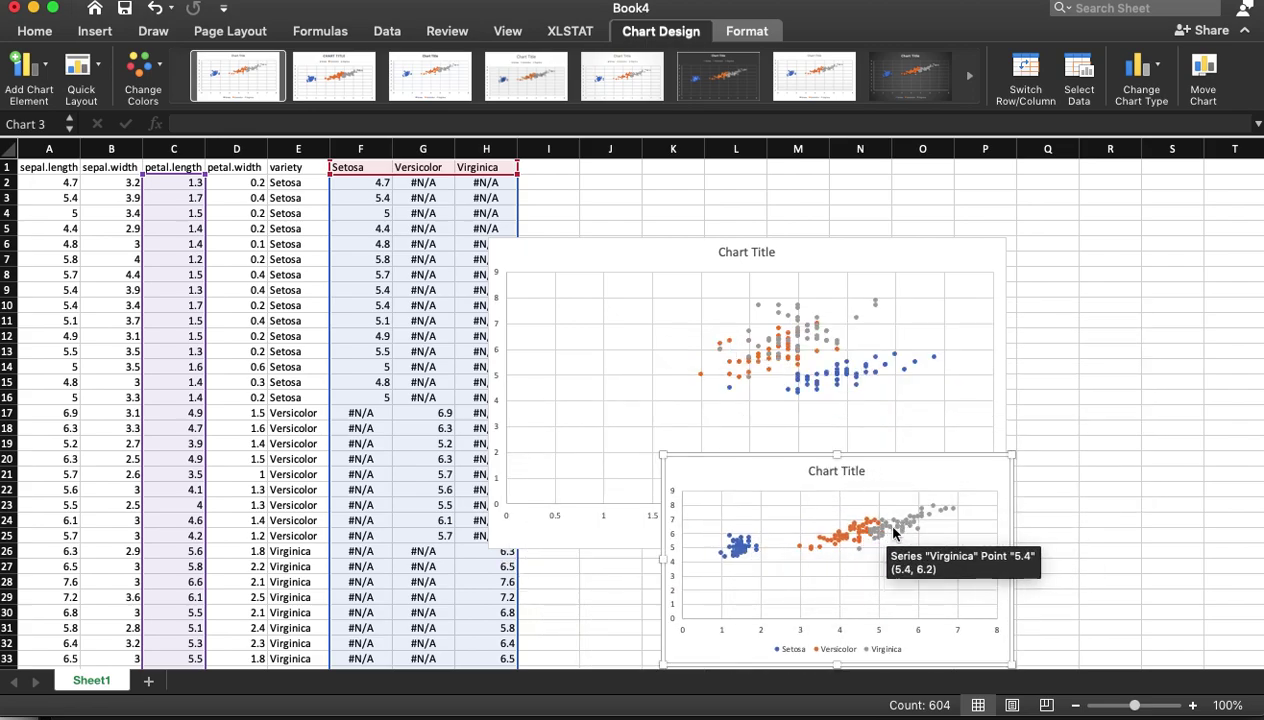
# Insert a petal.width scatter chart with the Setosa, Versicolor, Virginica columns, right of the data.
pyautogui.click(239, 149)
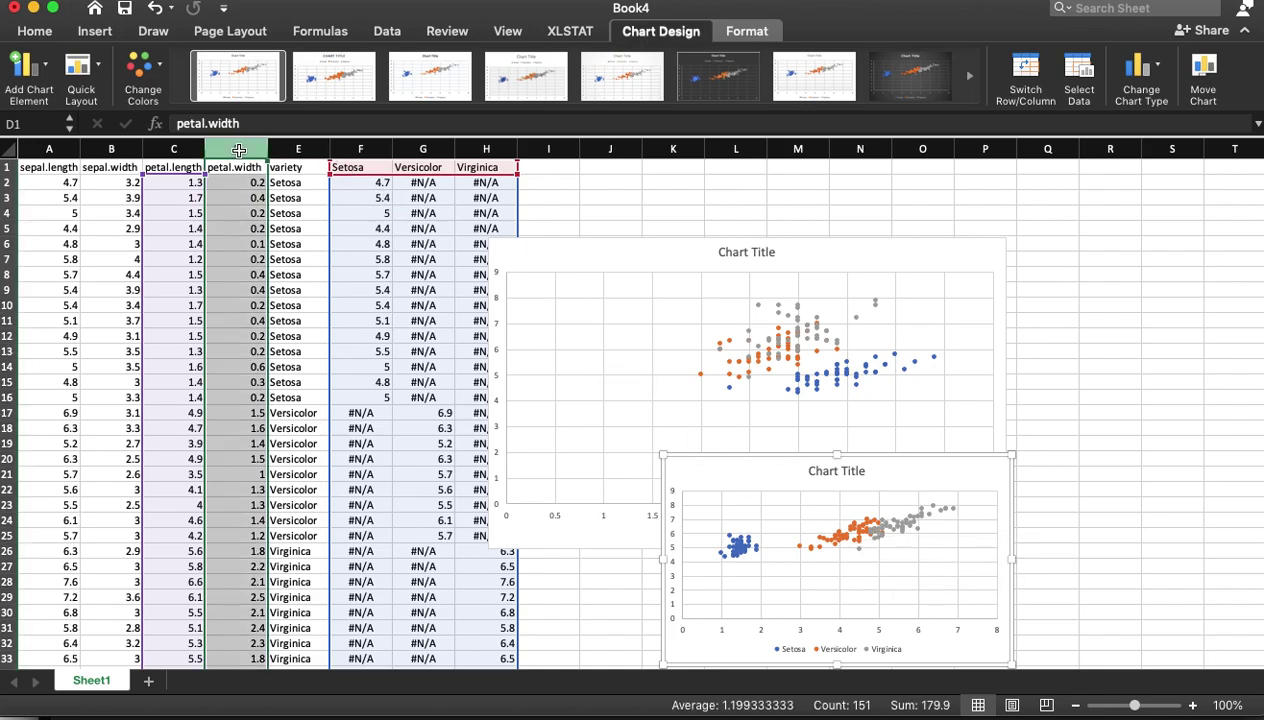
pyautogui.moveTo(360, 152); pyautogui.dragTo(486, 150)
pyautogui.click(94, 31)
pyautogui.click(606, 97)
pyautogui.click(638, 172)
pyautogui.moveTo(640, 333); pyautogui.dragTo(1101, 324)
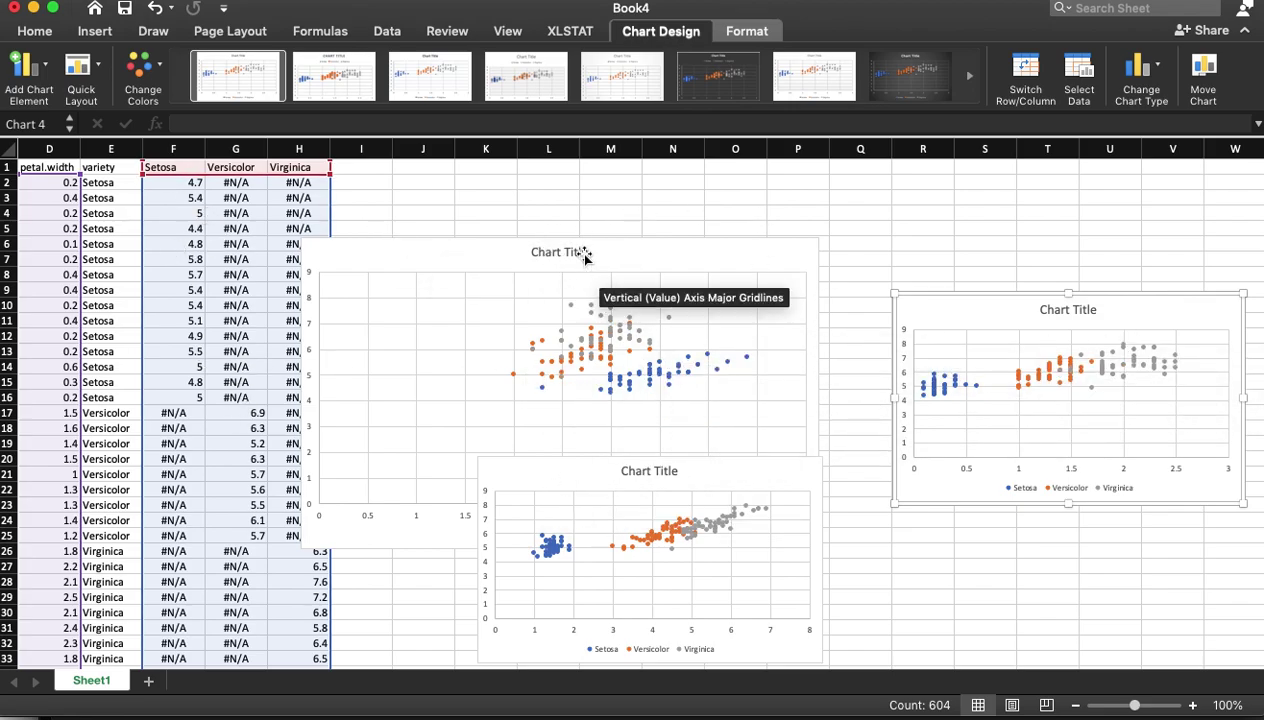
pyautogui.click(190, 212)
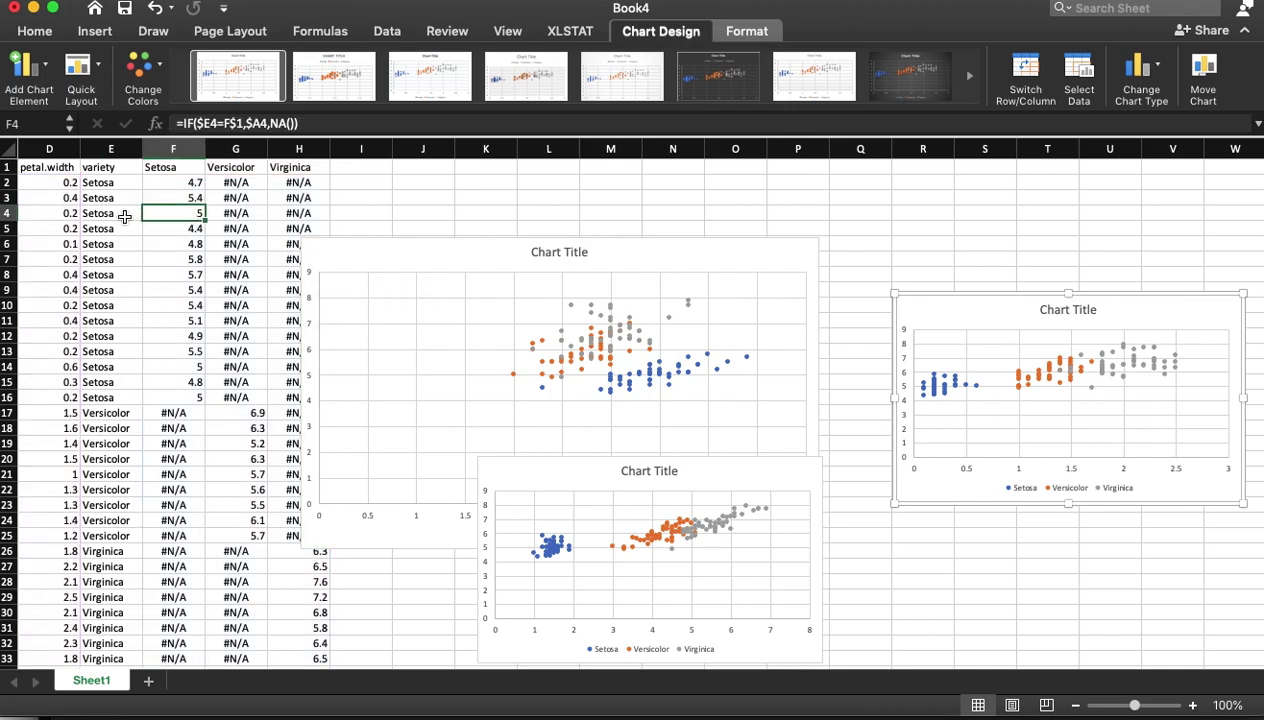
pyautogui.click(250, 197)
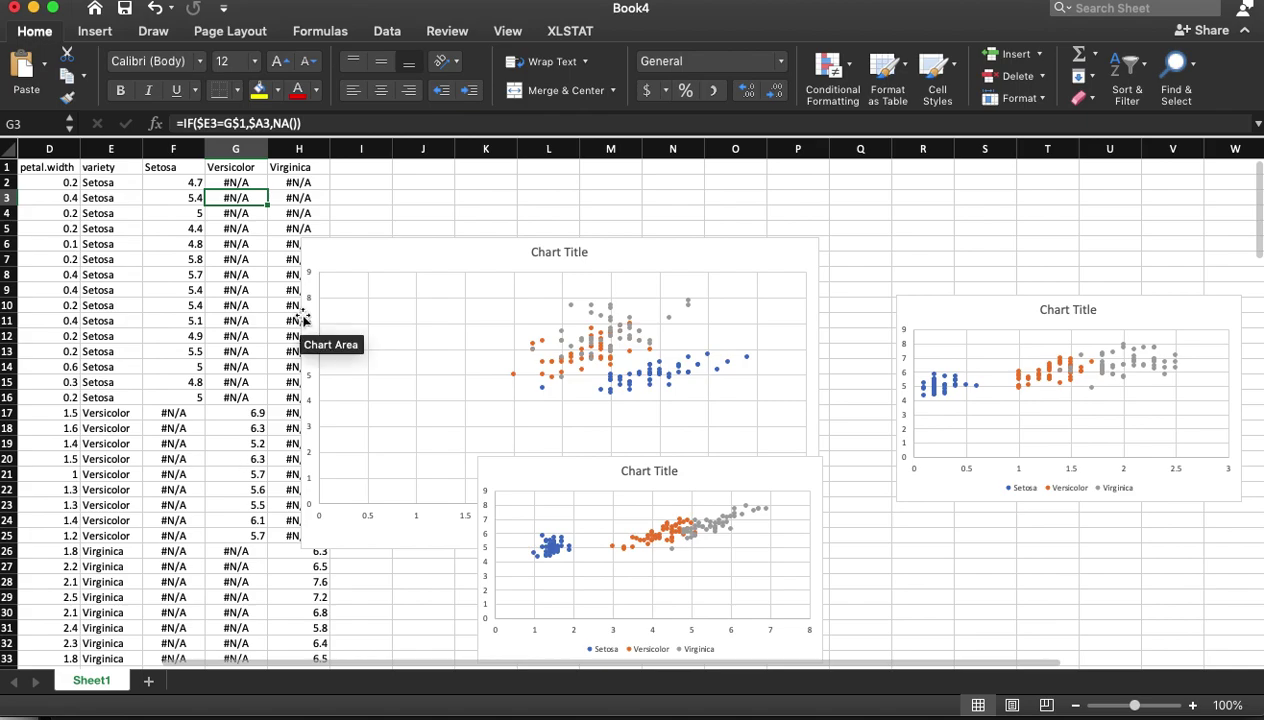
# Move the charts further right, head I1 'random' and enter =RAND() in I2.
pyautogui.moveTo(406, 249); pyautogui.dragTo(726, 229)
pyautogui.moveTo(571, 476); pyautogui.dragTo(738, 474)
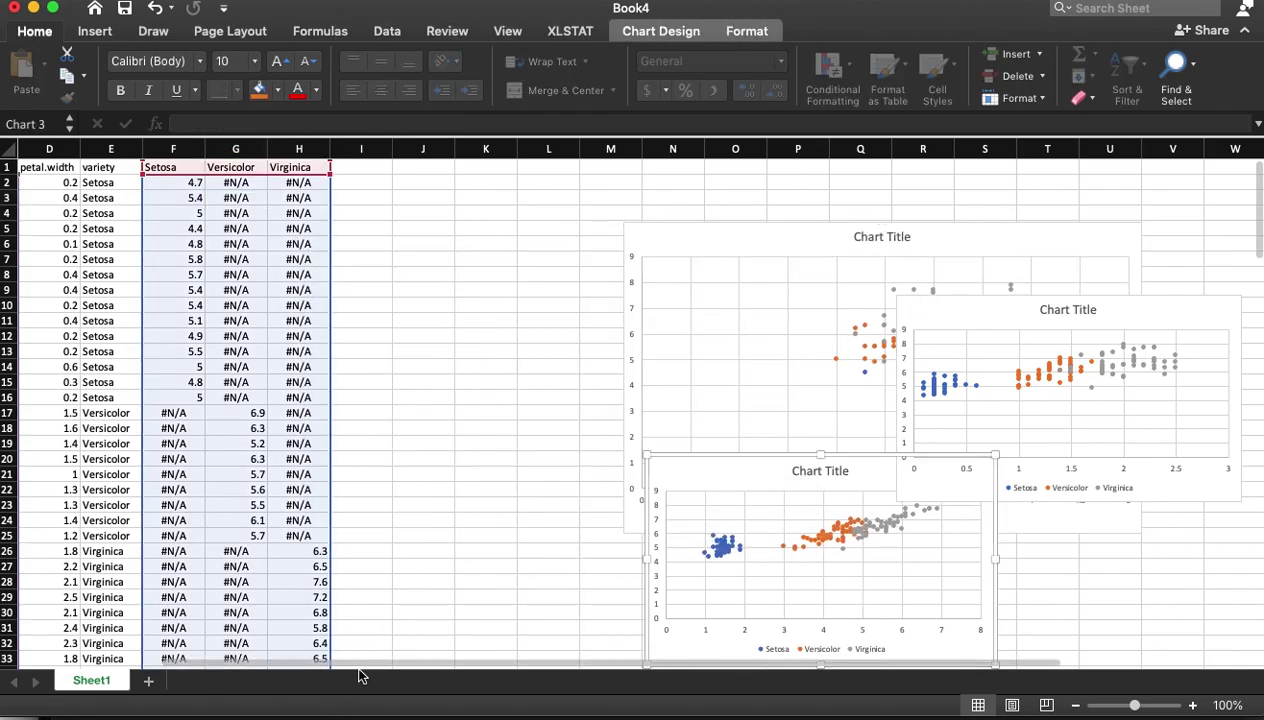
pyautogui.hscroll(-3, 359, 668)
pyautogui.click(562, 171)
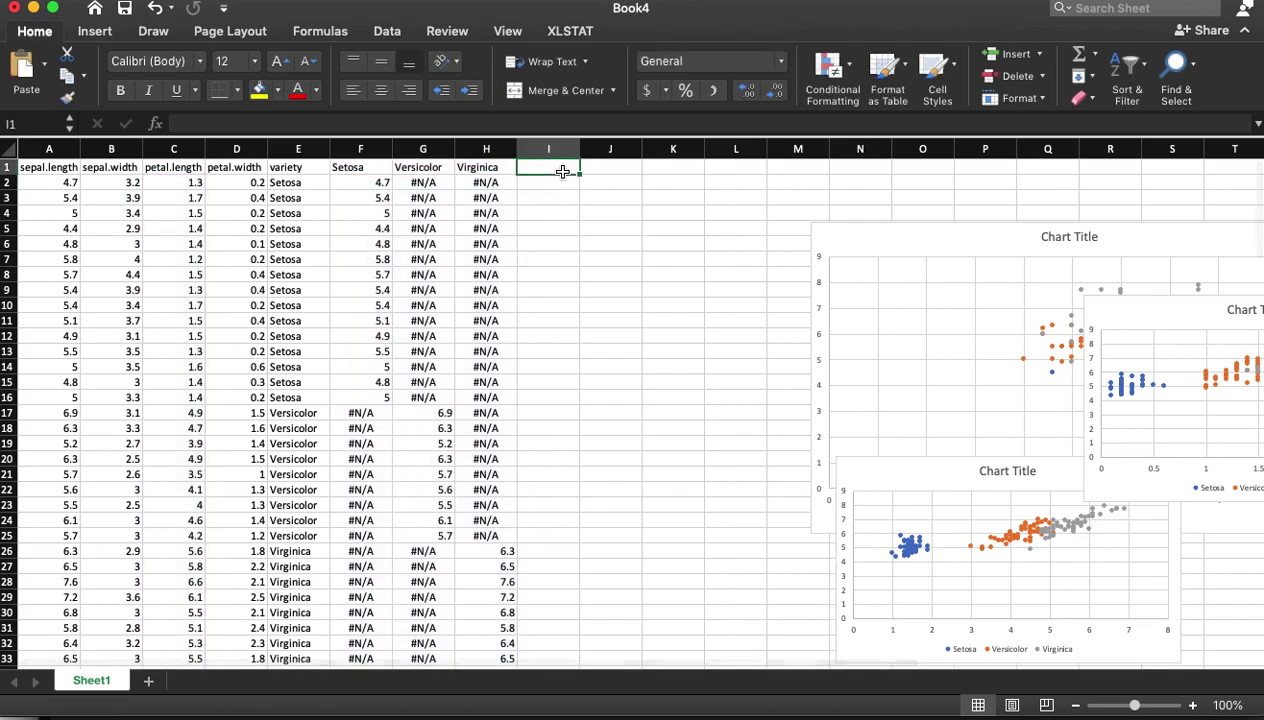
pyautogui.write('random')
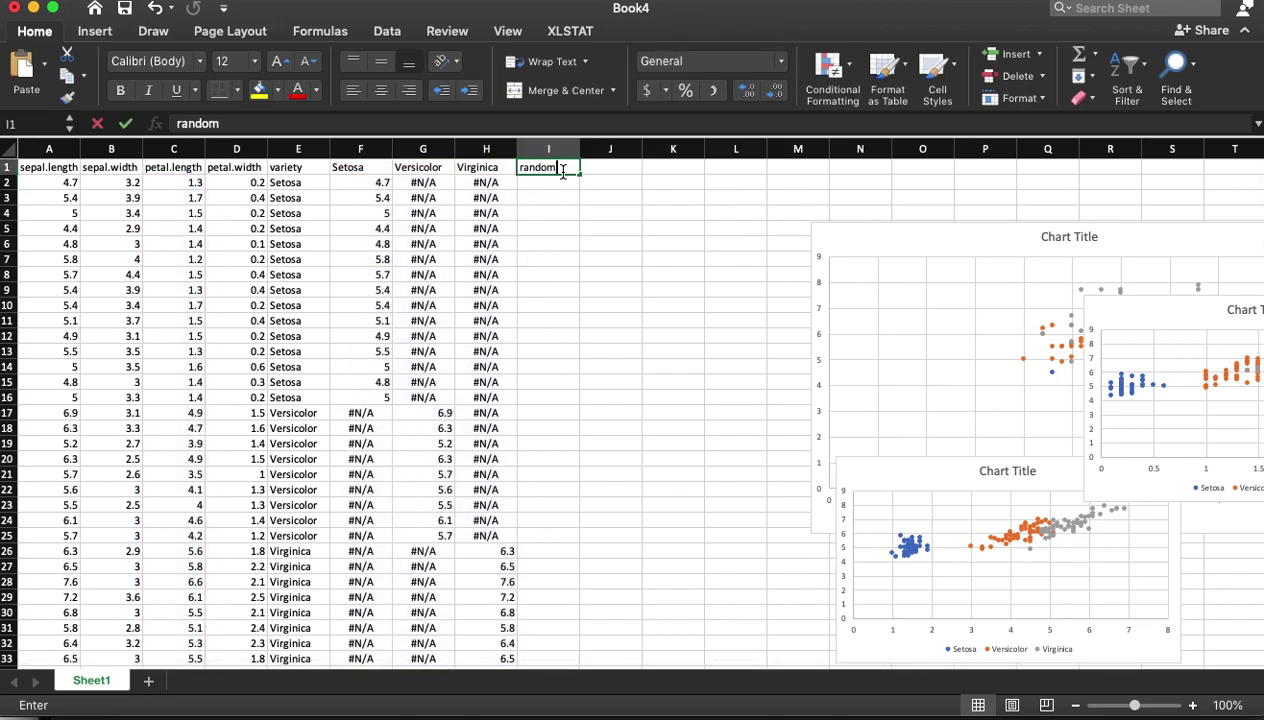
pyautogui.press('Return')
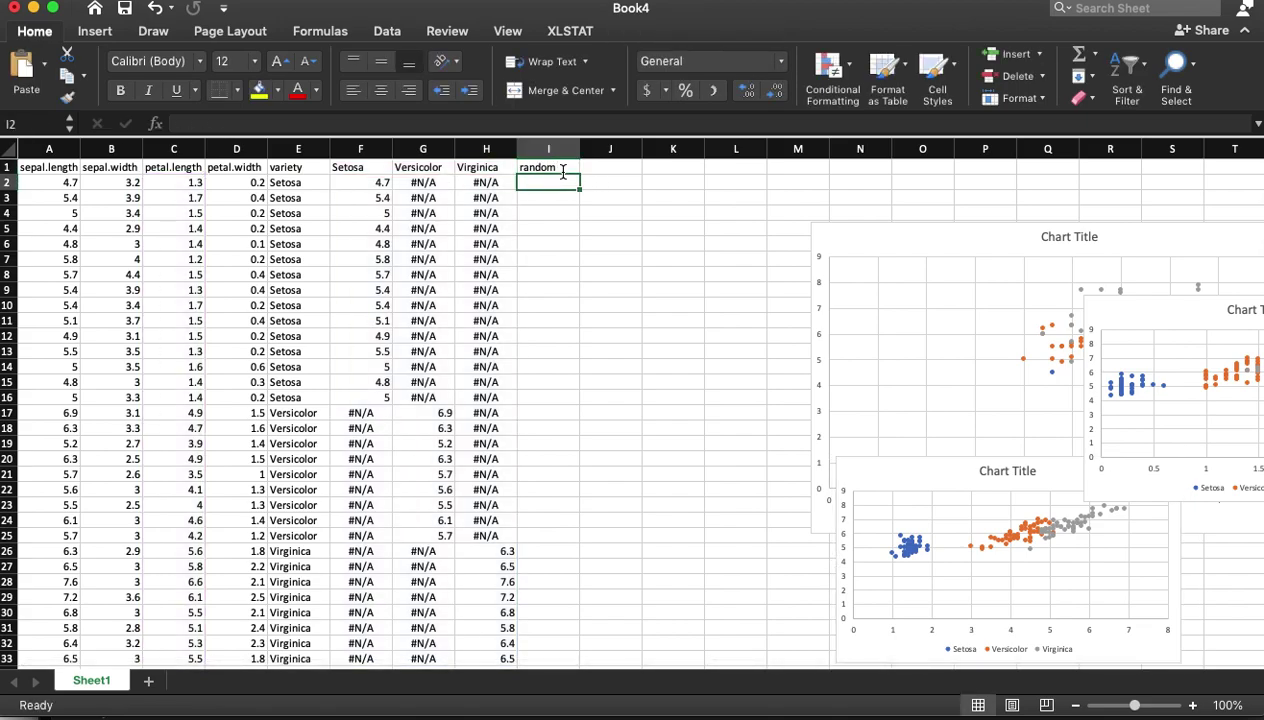
pyautogui.write('=')
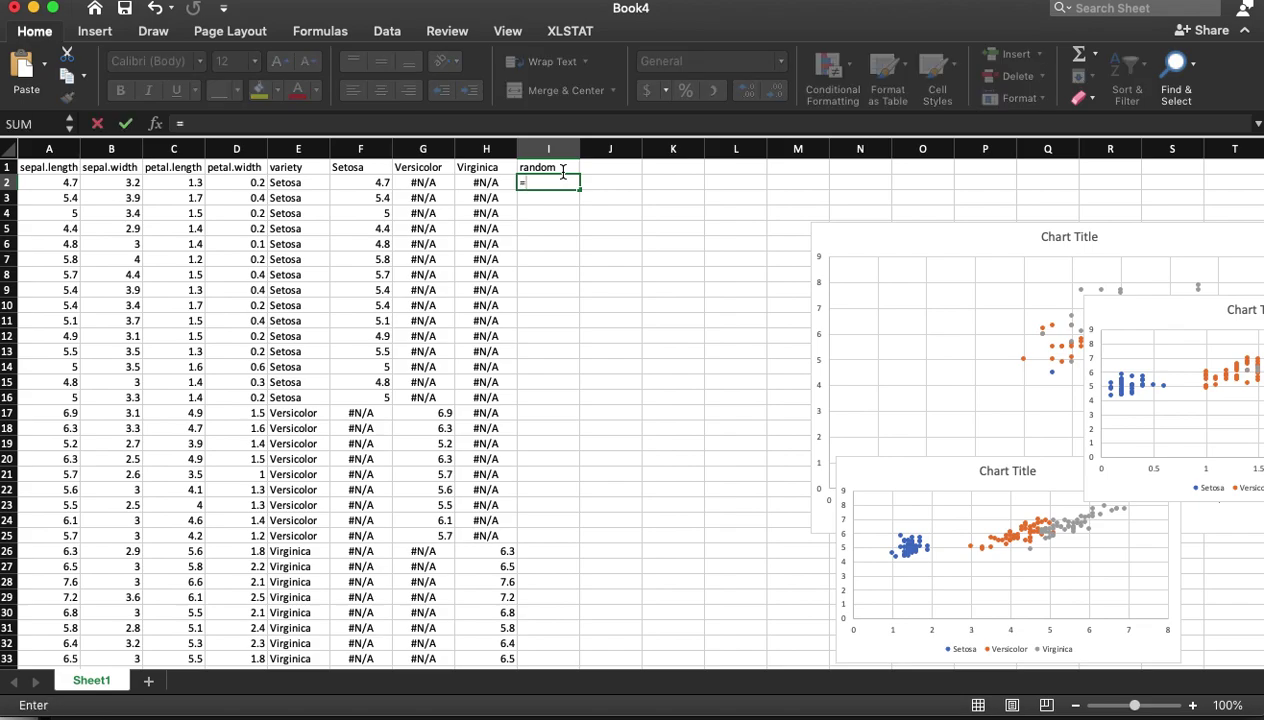
pyautogui.write('rand()')
pyautogui.press('Return')
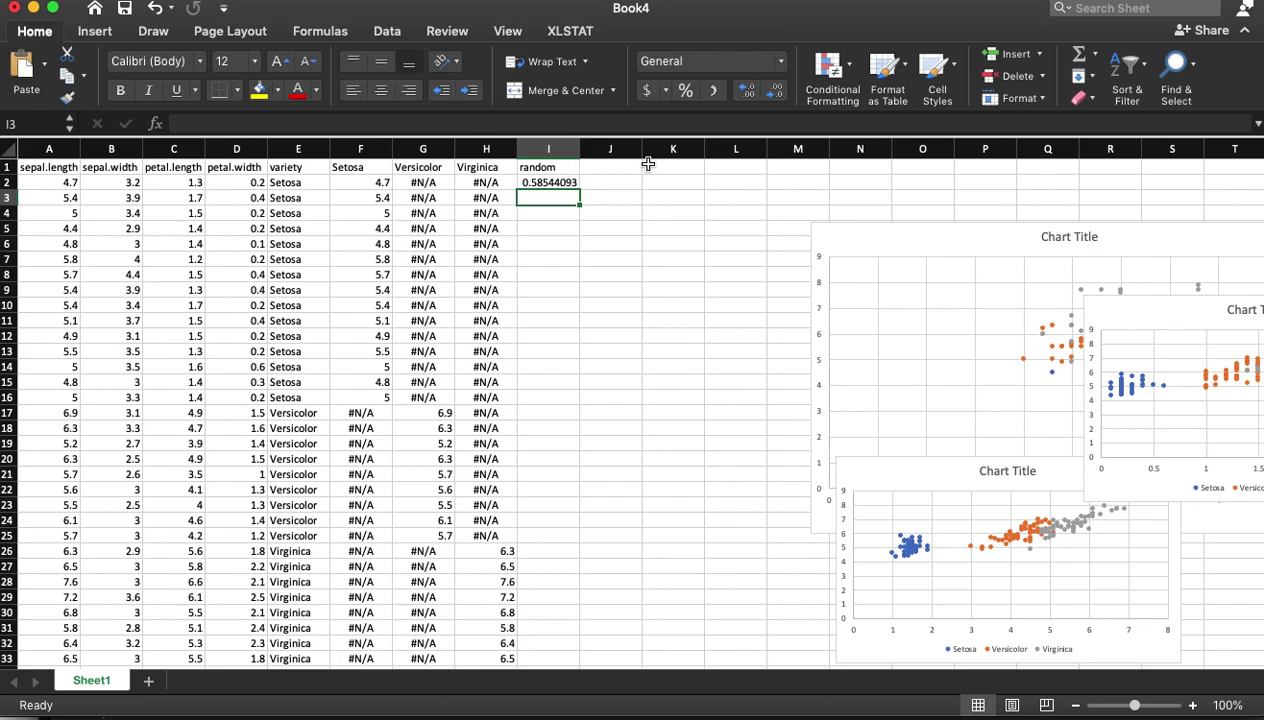
# Head J1 'rank' and start a RANK formula in J2 referencing I2 and I151.
pyautogui.click(646, 166)
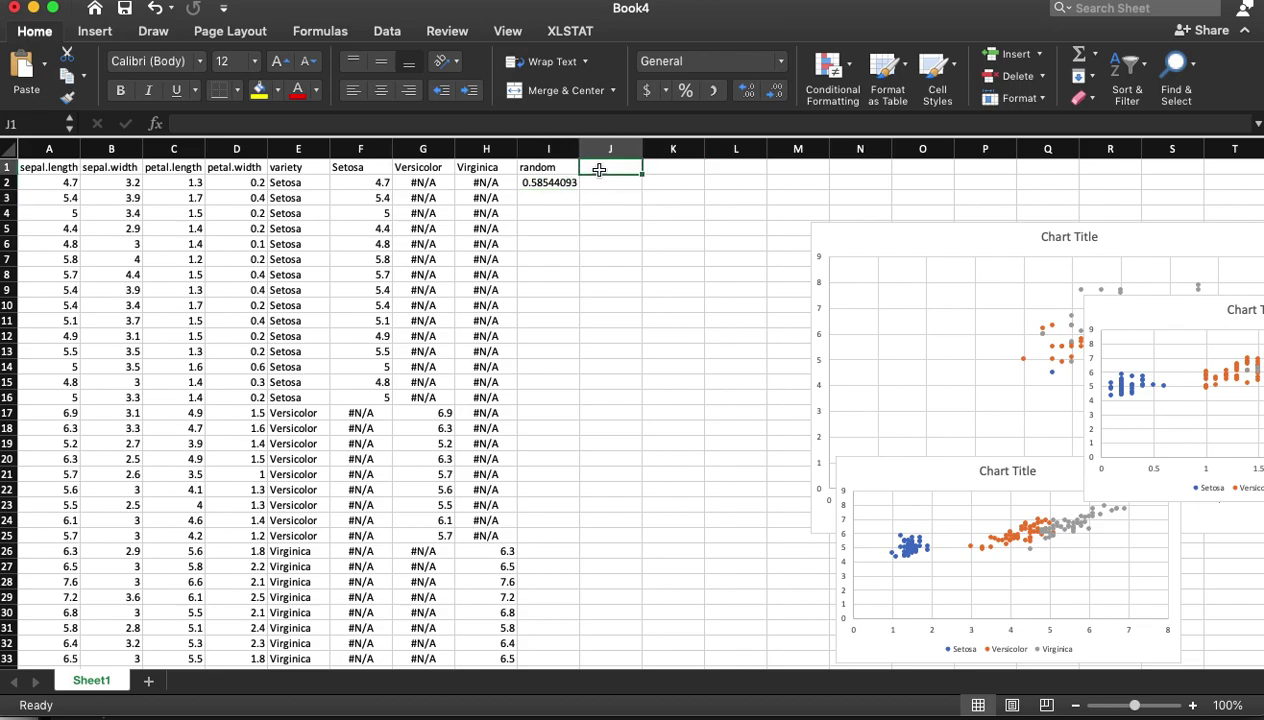
pyautogui.write('rand')
pyautogui.press('Return')
pyautogui.write('=rank')
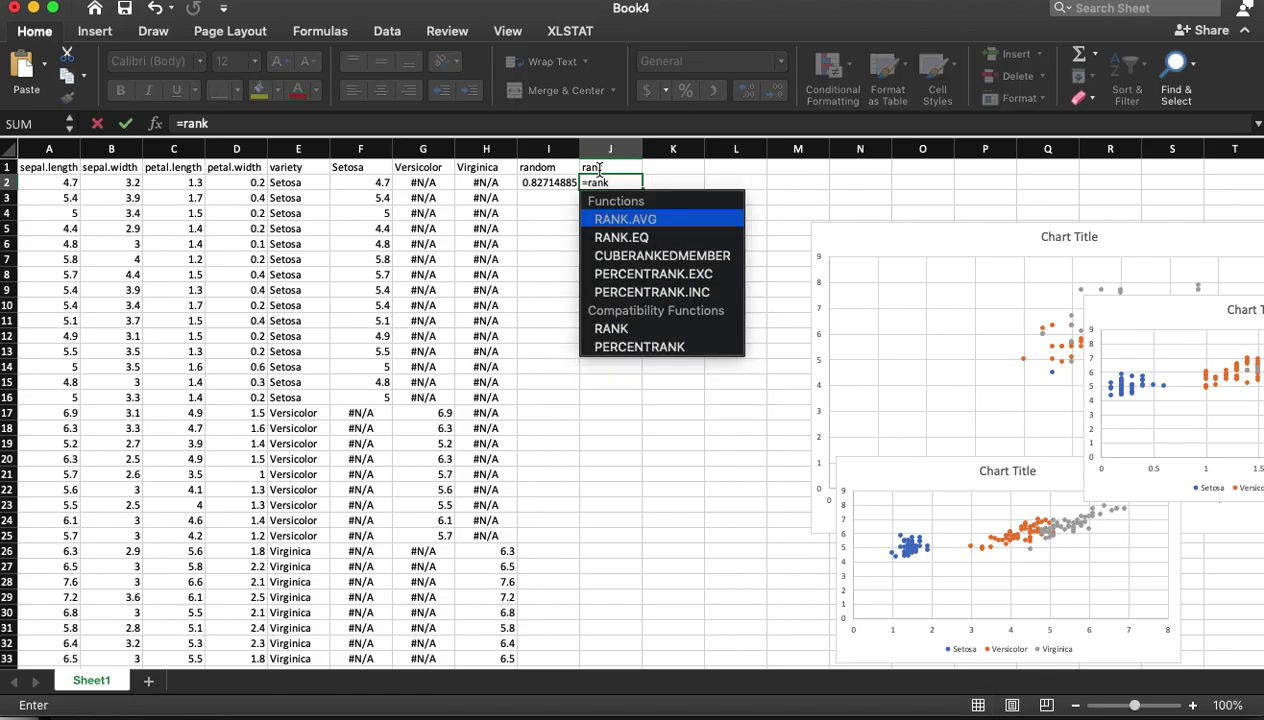
pyautogui.write('(')
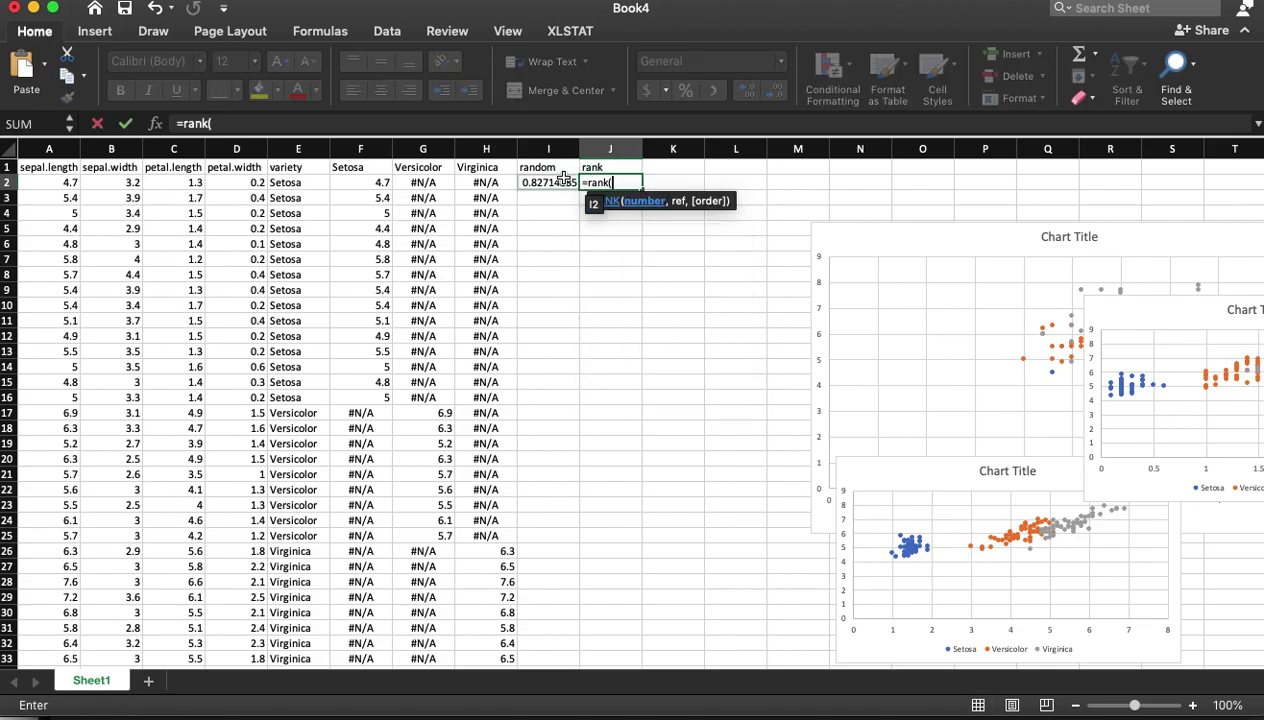
pyautogui.click(557, 182)
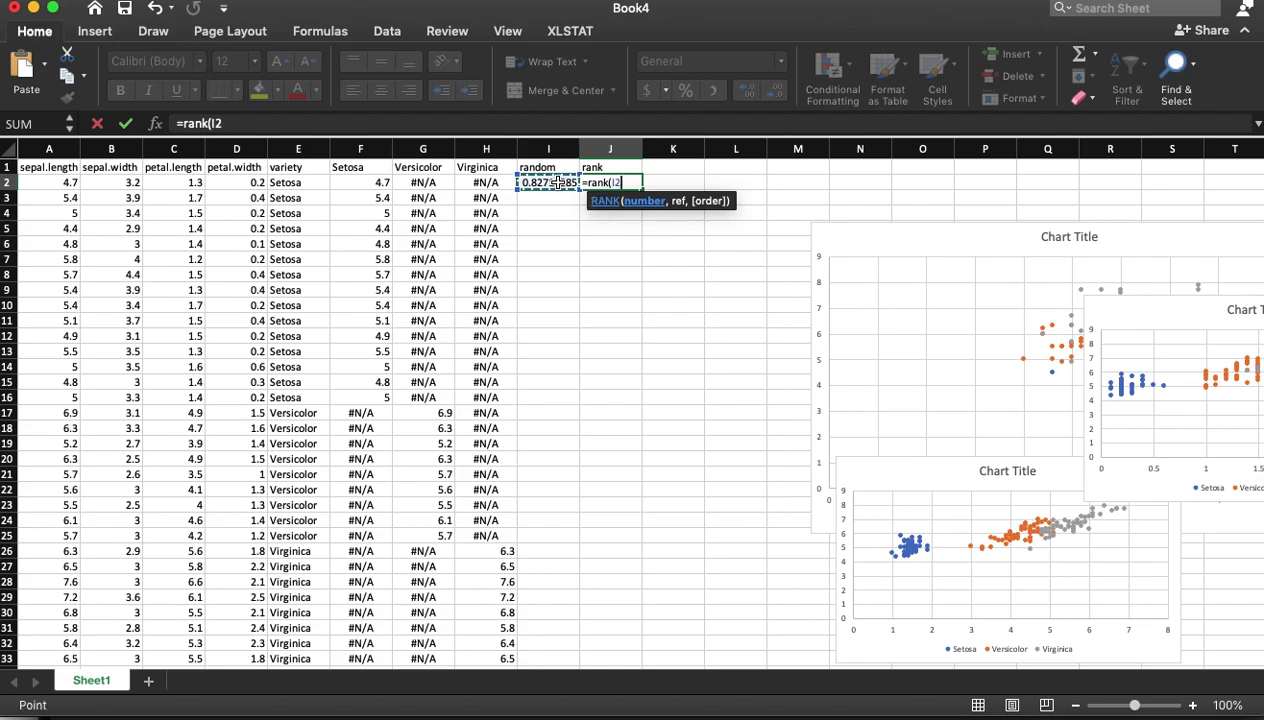
pyautogui.press('super+shift+Down')
pyautogui.press('BackSpace')
pyautogui.click(633, 166)
pyautogui.write(':I1')
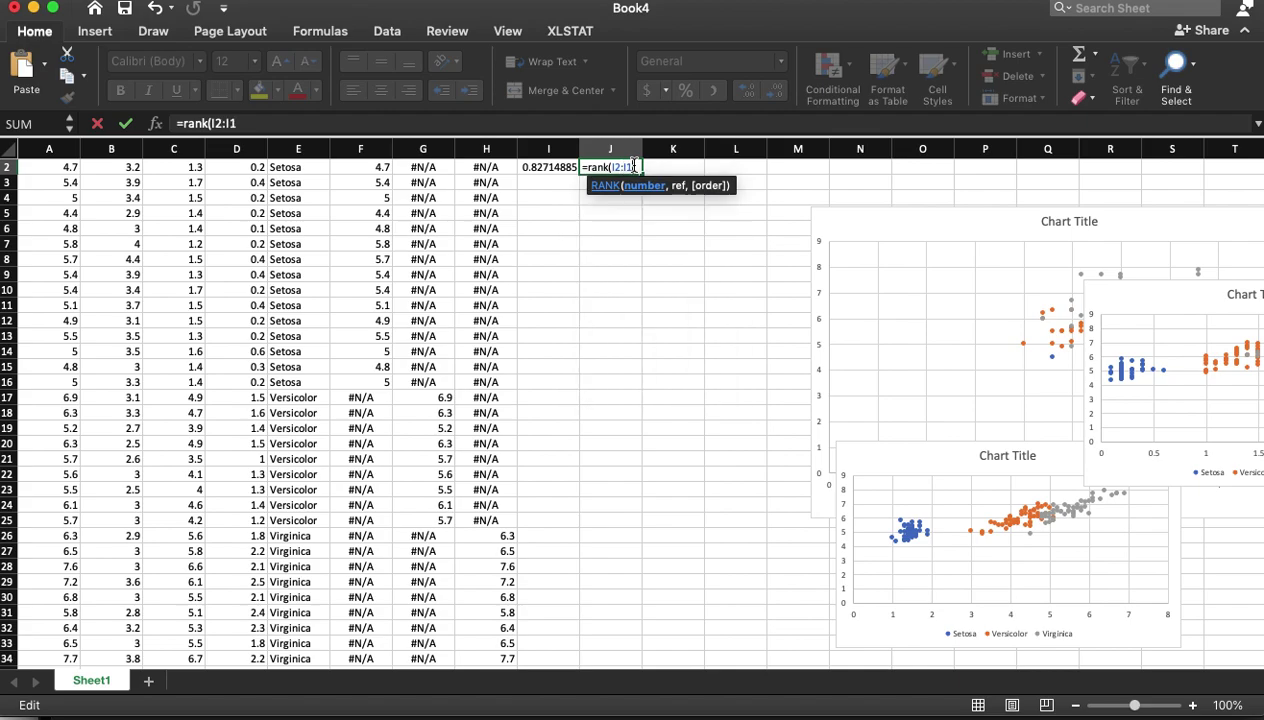
pyautogui.write('51')
pyautogui.press('Return')
# Abandon the incomplete RANK formula, leaving J2 empty.
pyautogui.press('Return')
pyautogui.click(362, 123)
pyautogui.write(')')
pyautogui.press('Return')
pyautogui.press('Return')
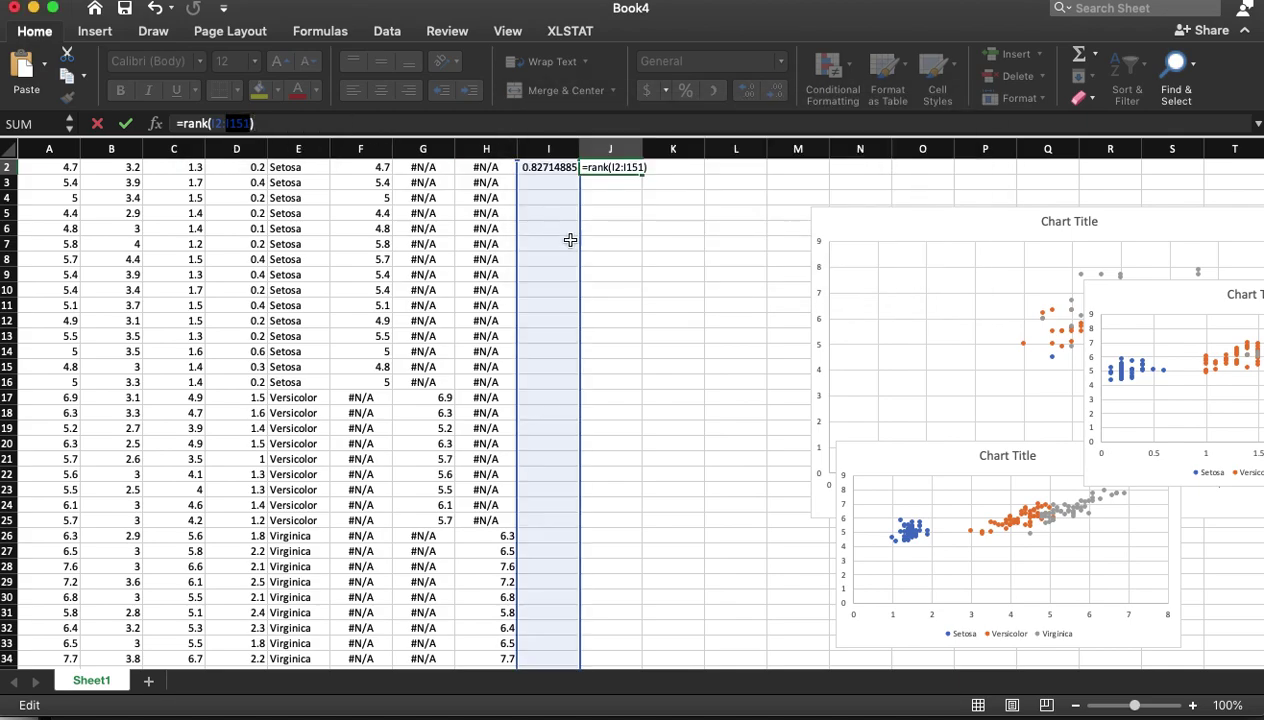
pyautogui.click(584, 281)
pyautogui.press('Escape')
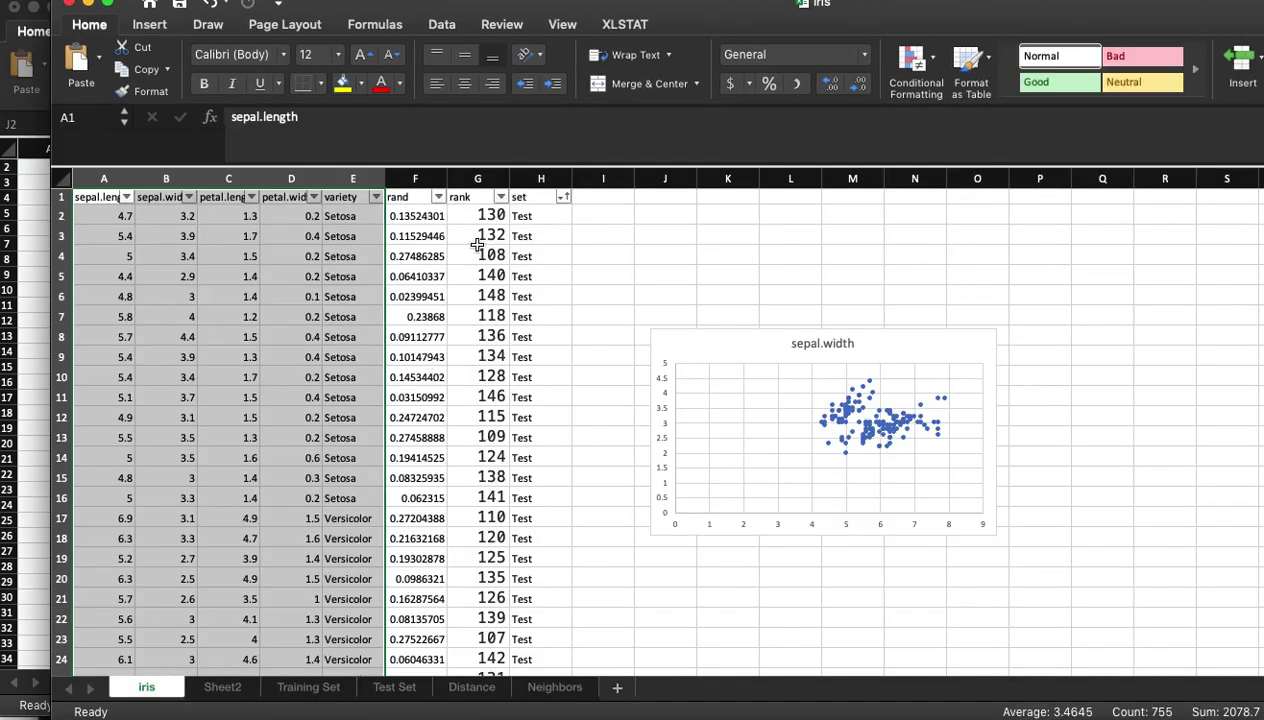
# Fill the RAND formula in I2 down to row 151.
pyautogui.click(472, 213)
pyautogui.click(472, 214)
pyautogui.click(478, 258)
pyautogui.scroll(-2, 478, 256)
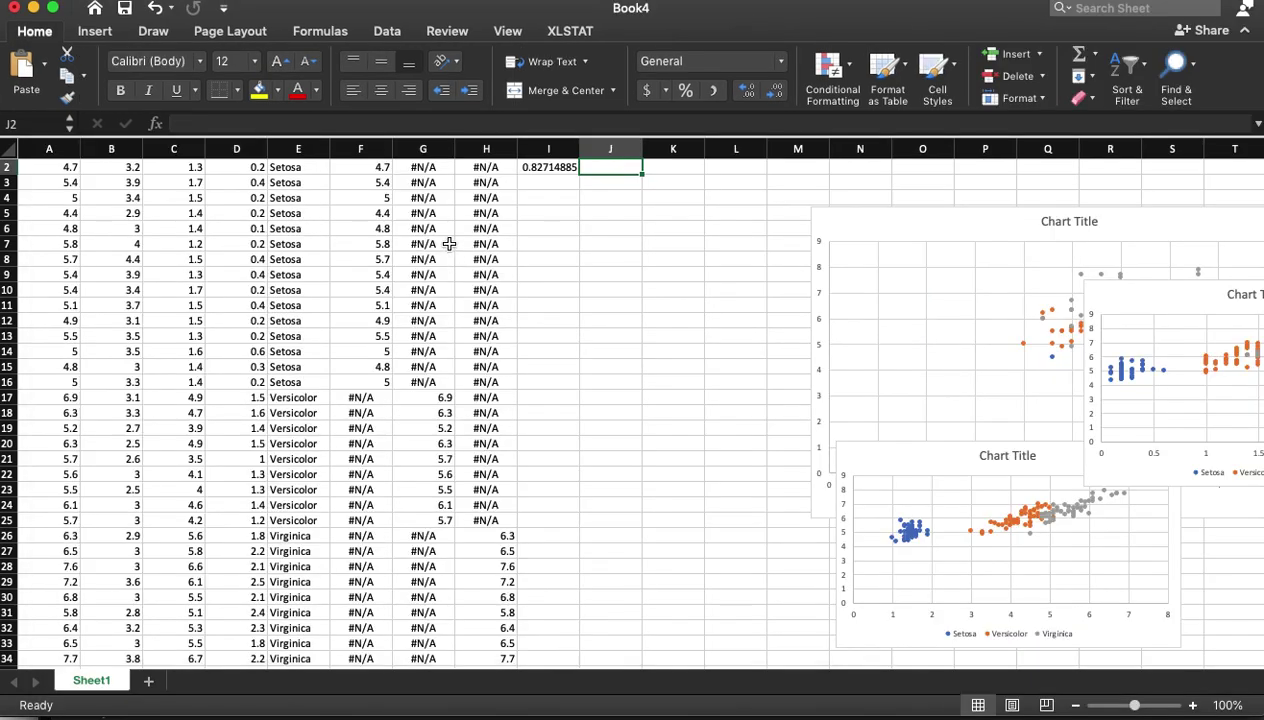
pyautogui.click(527, 224)
pyautogui.scroll(1, 529, 216)
pyautogui.click(553, 181)
pyautogui.doubleClick(579, 189)
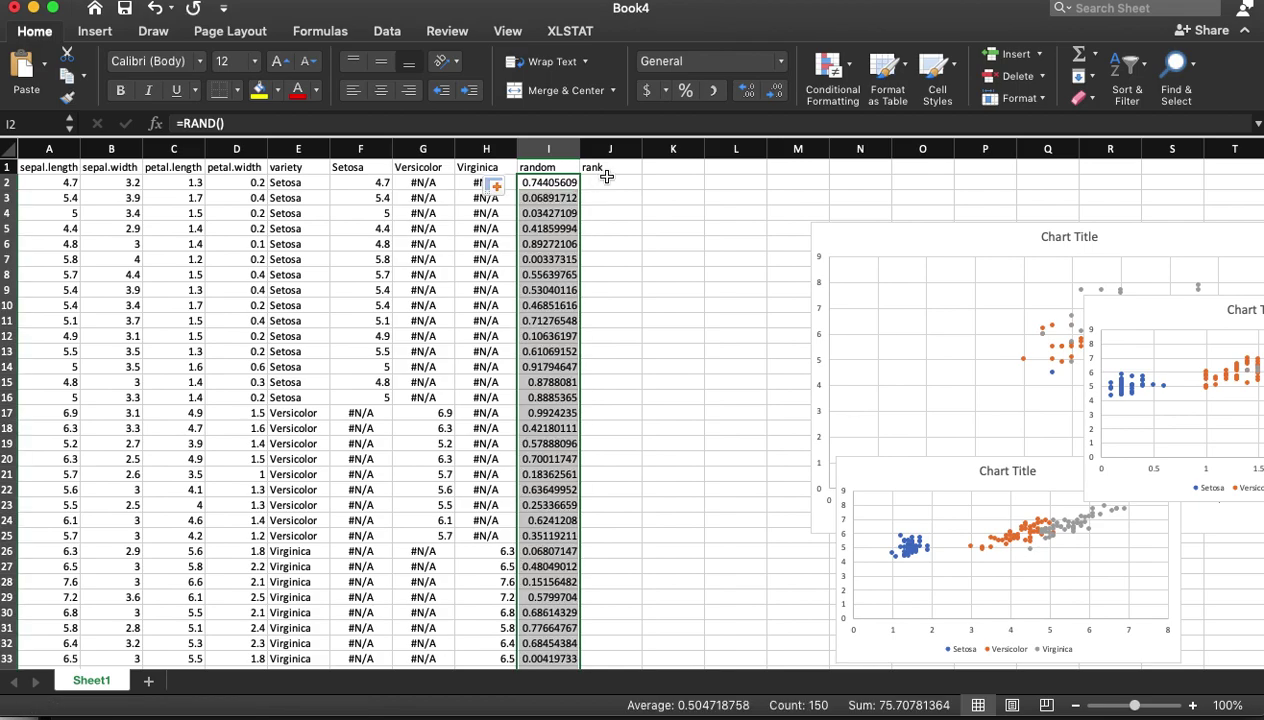
pyautogui.click(606, 178)
# Rename J1 to Train and enter =IF(I2>0.8,"Train","Test") in J2.
pyautogui.click(609, 166)
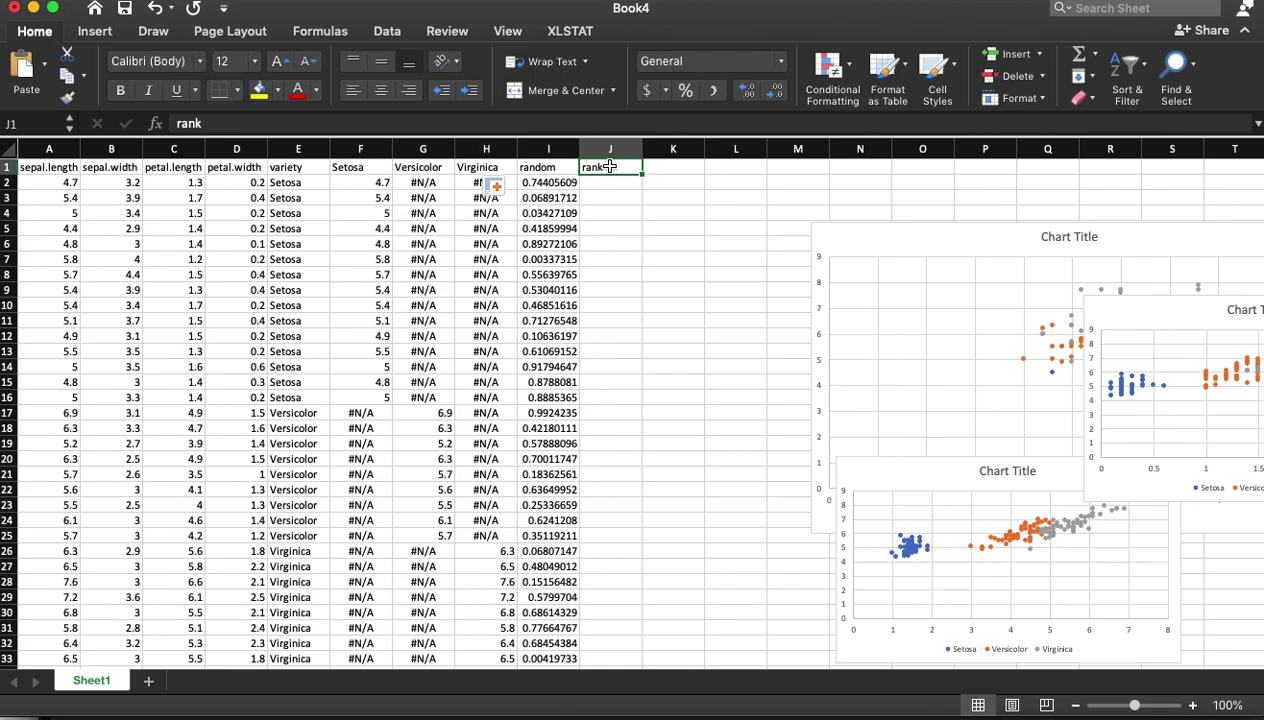
pyautogui.write('T')
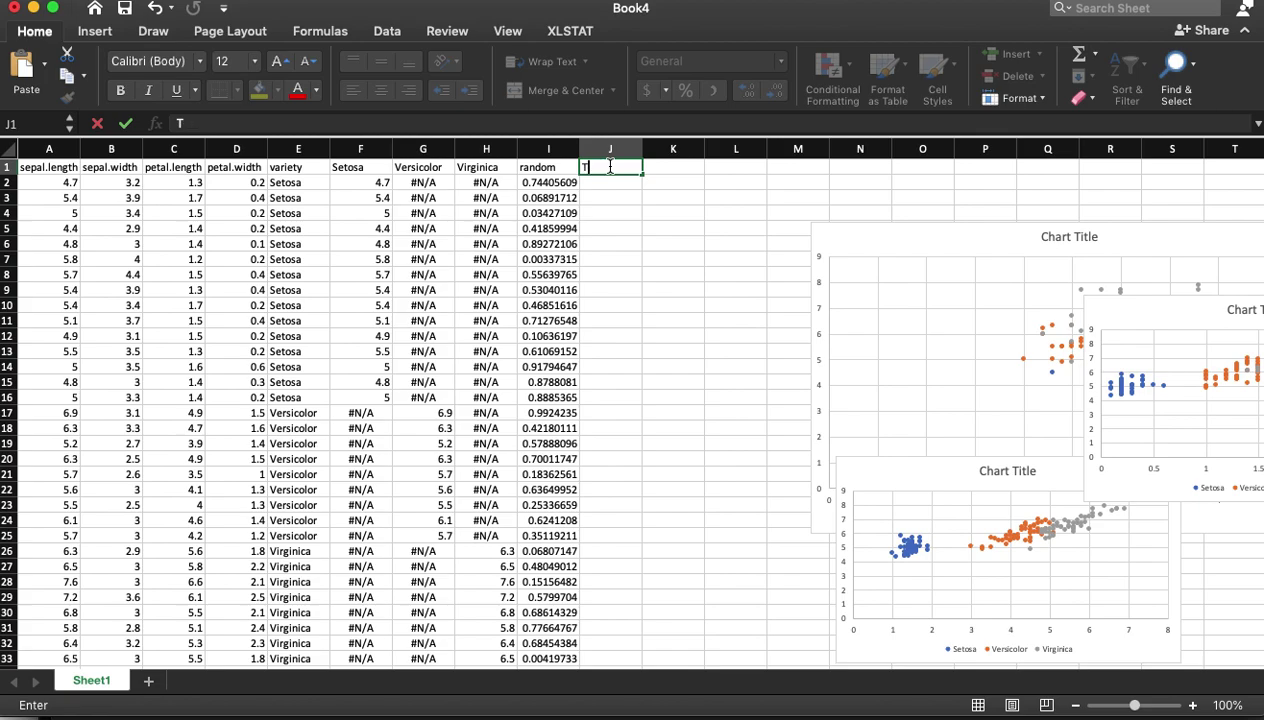
pyautogui.write('rain')
pyautogui.press('Return')
pyautogui.write('=')
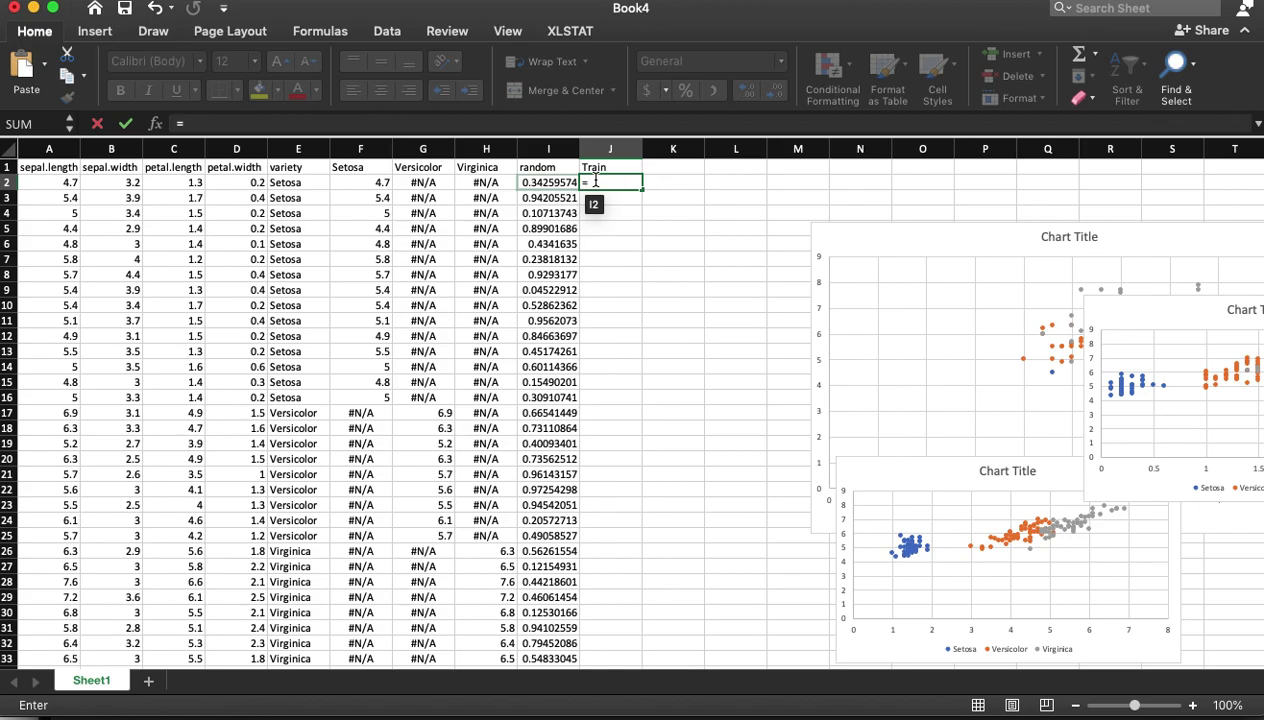
pyautogui.write('if(')
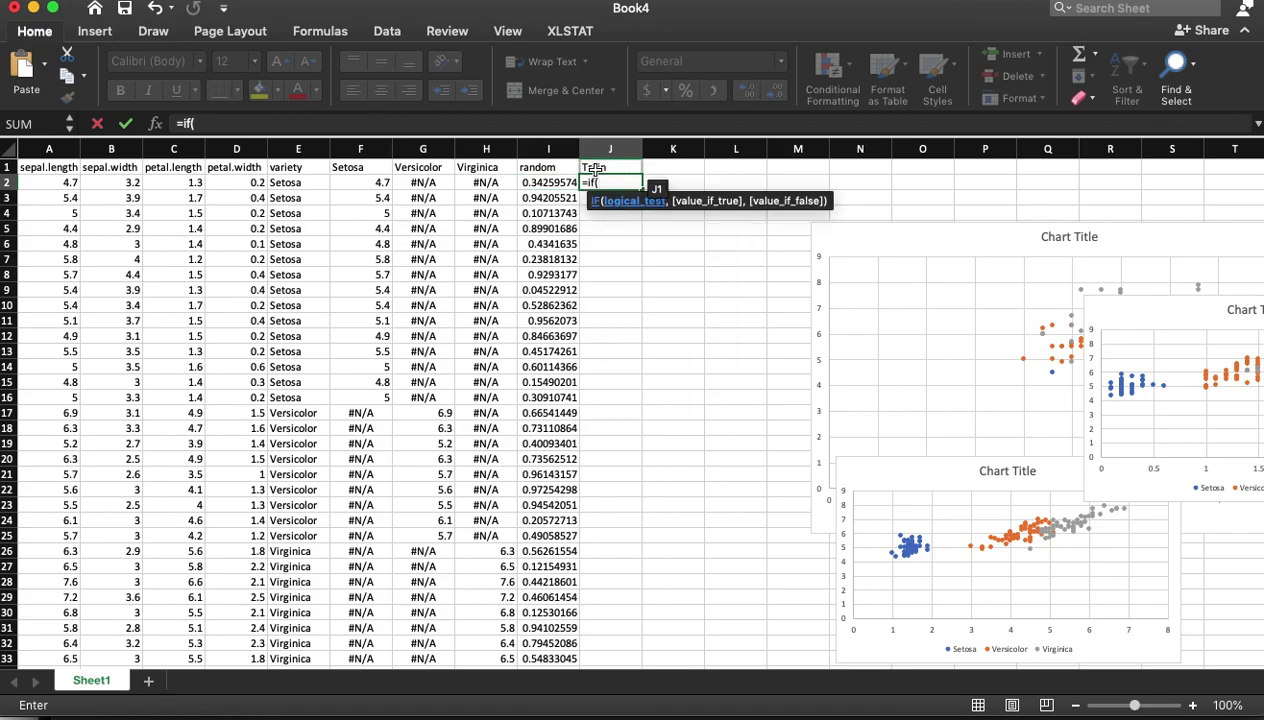
pyautogui.click(567, 183)
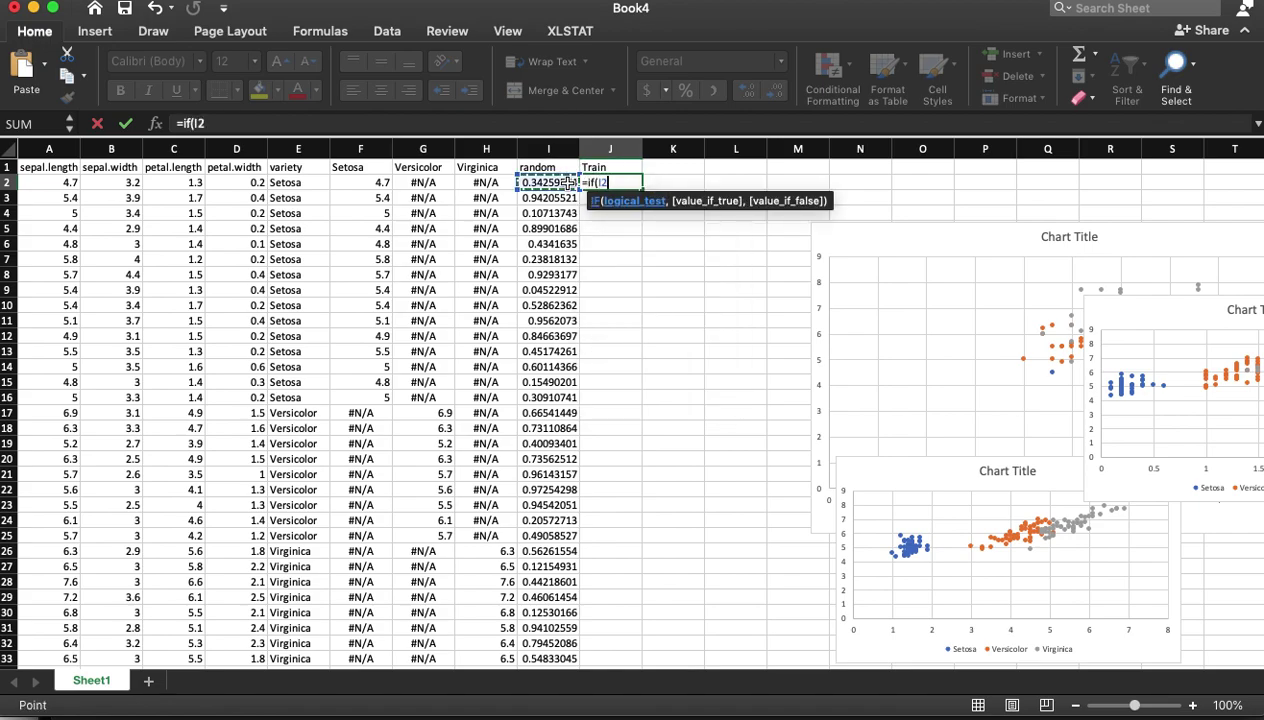
pyautogui.write('>.8,')
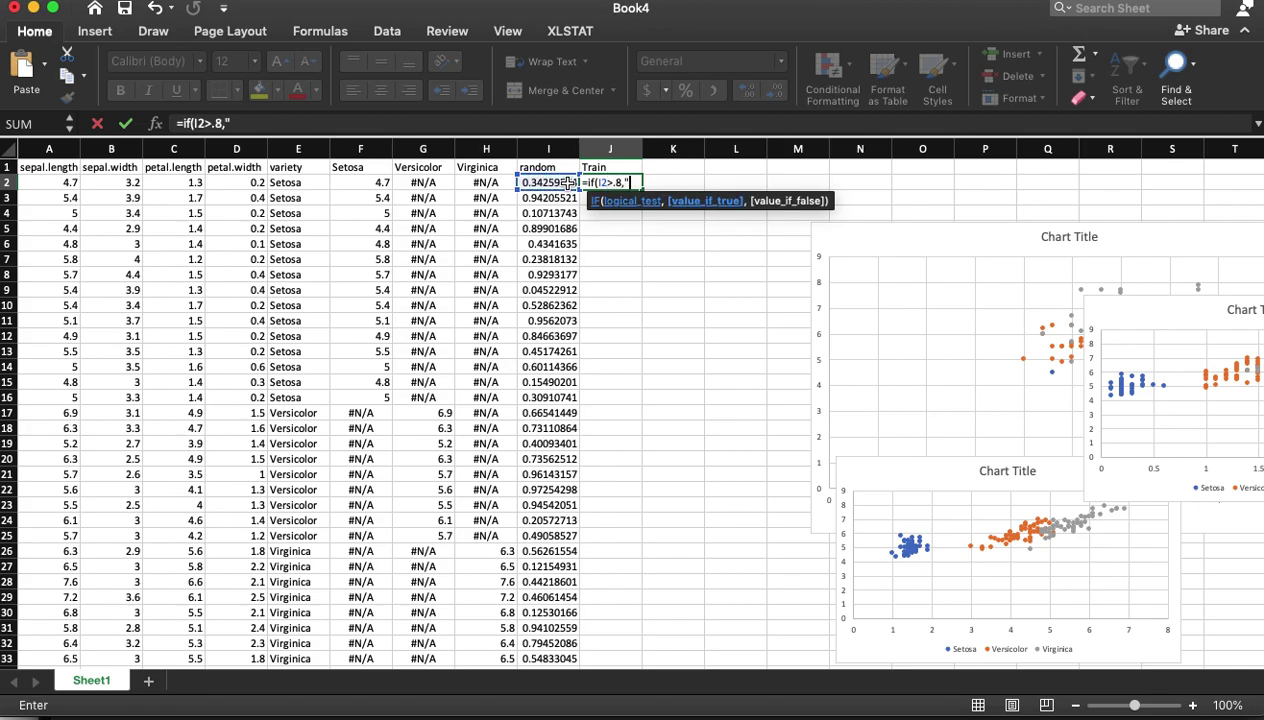
pyautogui.write('"Train", "Tes')
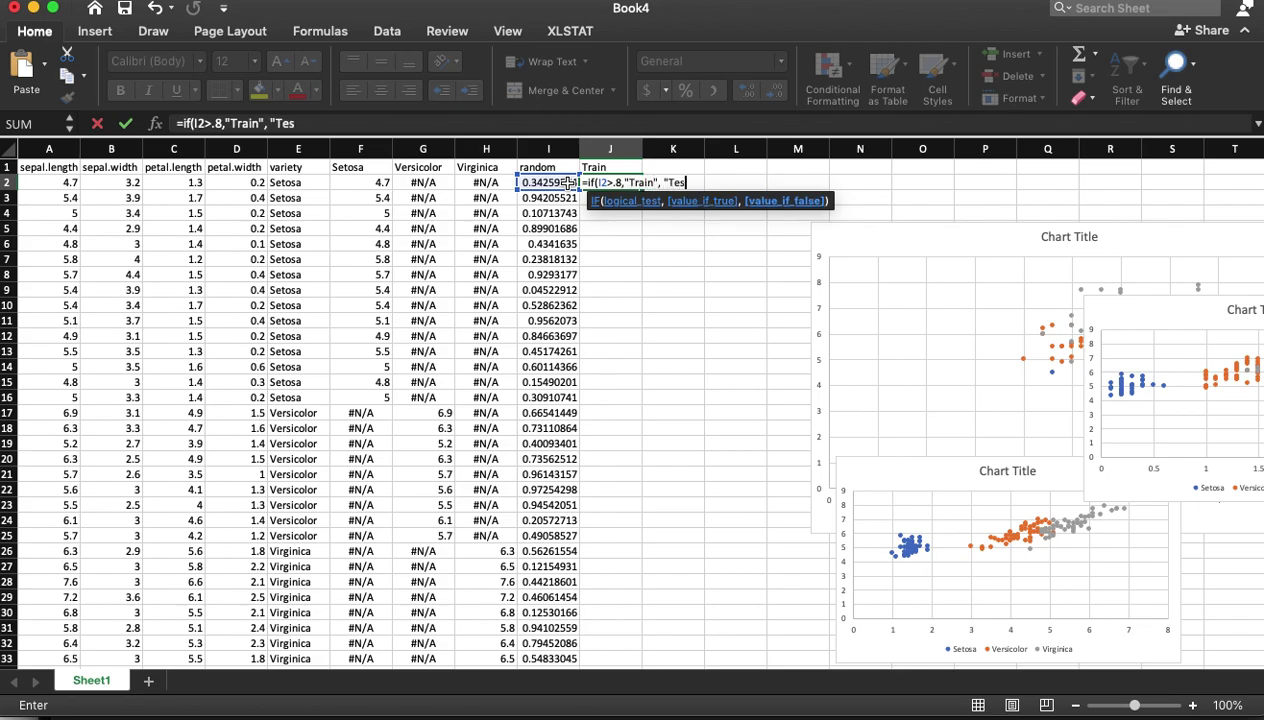
pyautogui.write('t")')
pyautogui.press('Return')
# Fill the Train/Test formula down to row 151 and paste column J back as values.
pyautogui.click(595, 182)
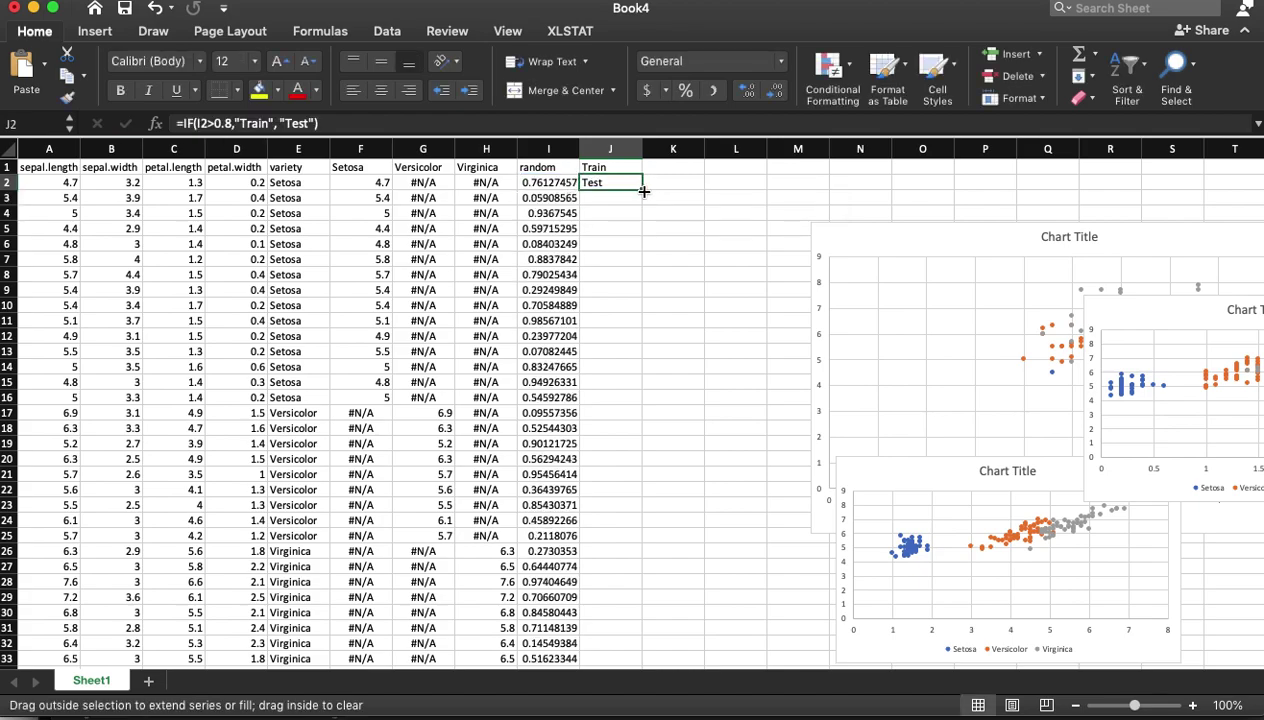
pyautogui.doubleClick(642, 189)
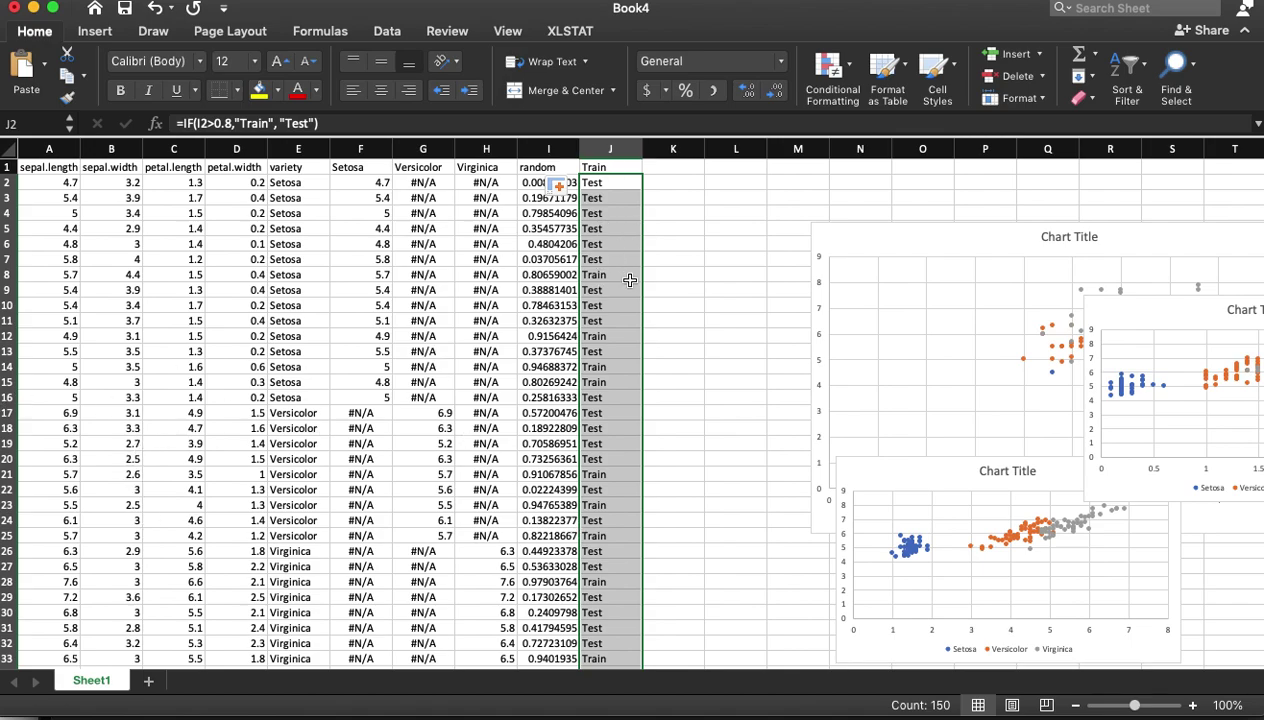
pyautogui.click(592, 213)
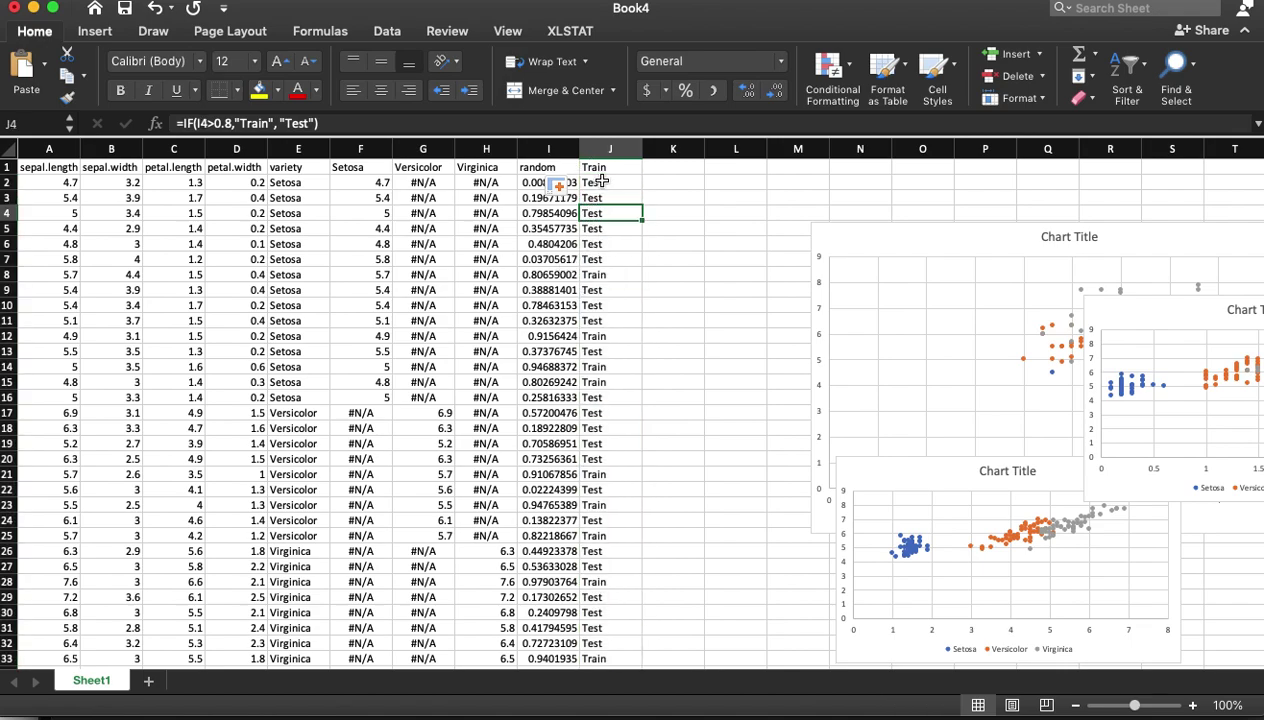
pyautogui.click(602, 153)
pyautogui.press('super+c')
pyautogui.click(44, 63)
pyautogui.click(84, 317)
# Check several Train/Test labels, then sort the table A to Z by the Train column.
pyautogui.click(685, 272)
pyautogui.click(628, 243)
pyautogui.click(611, 274)
pyautogui.click(616, 314)
pyautogui.click(609, 393)
pyautogui.click(590, 168)
pyautogui.click(1141, 70)
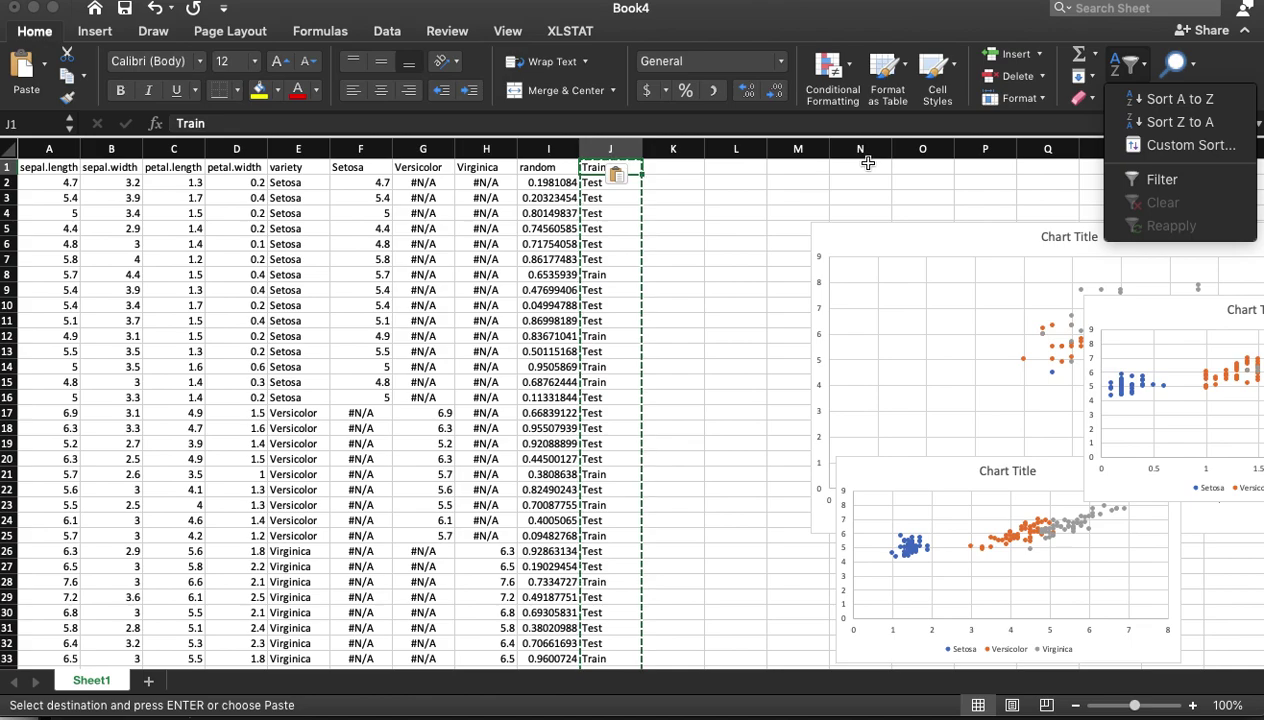
pyautogui.click(1163, 103)
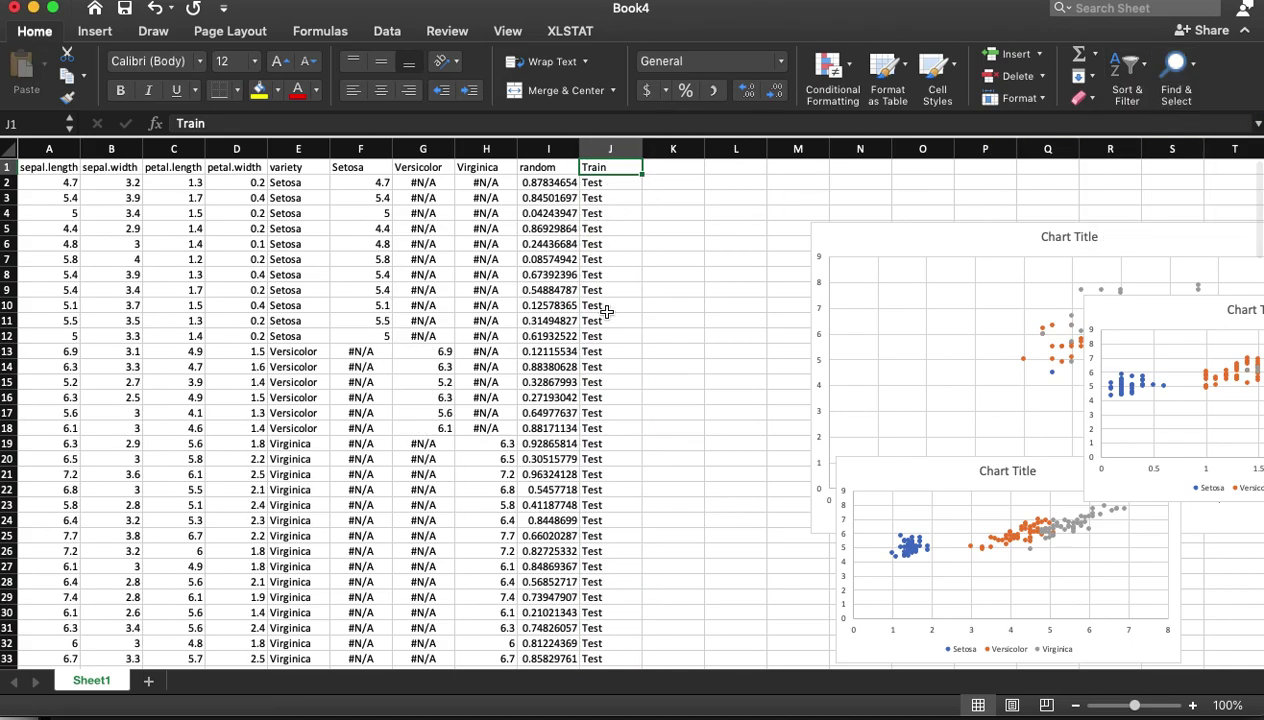
# Relabel the Test cells above J120 as Train by pasting the Train label over them.
pyautogui.scroll(-15, 612, 289)
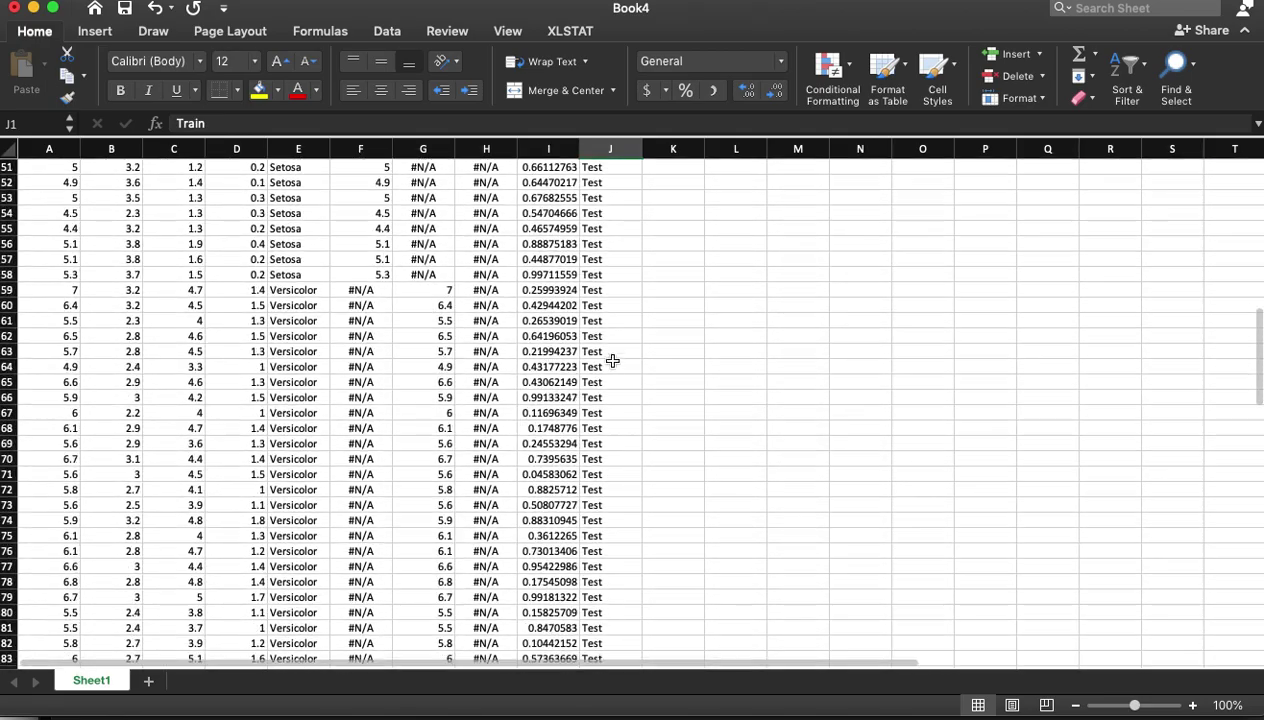
pyautogui.scroll(-18, 613, 364)
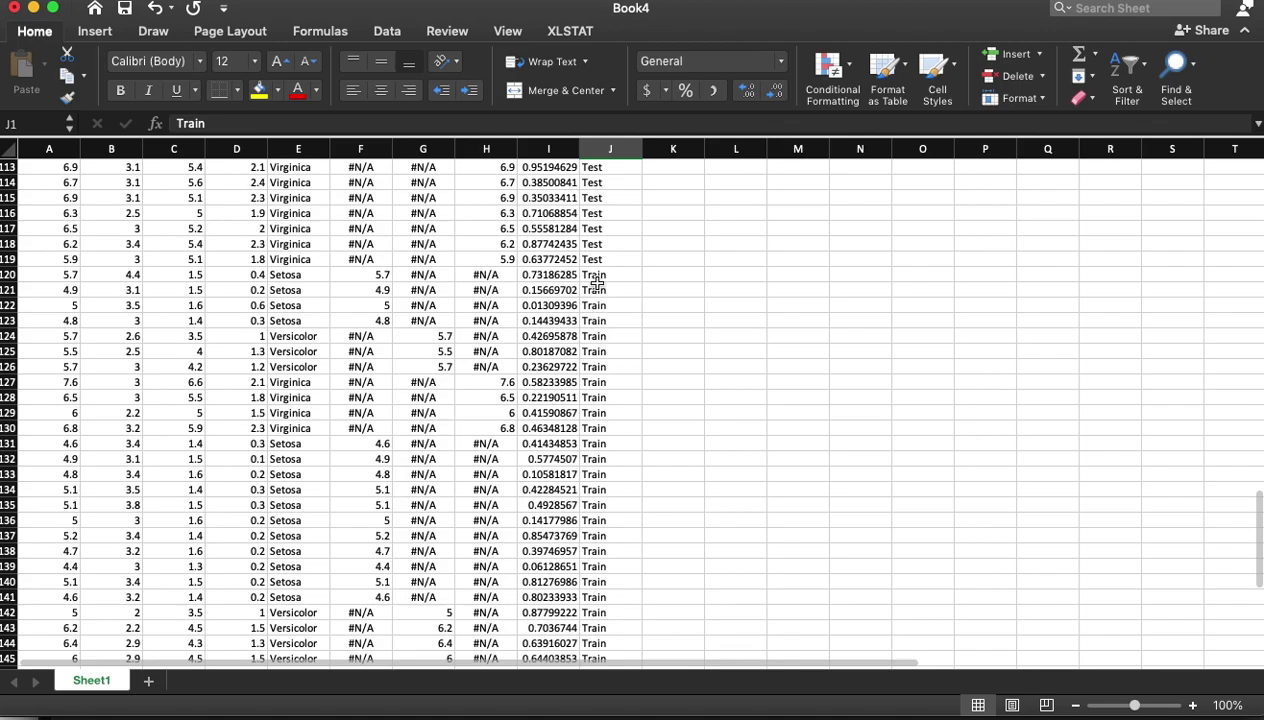
pyautogui.scroll(-5, 603, 280)
pyautogui.scroll(3, 600, 287)
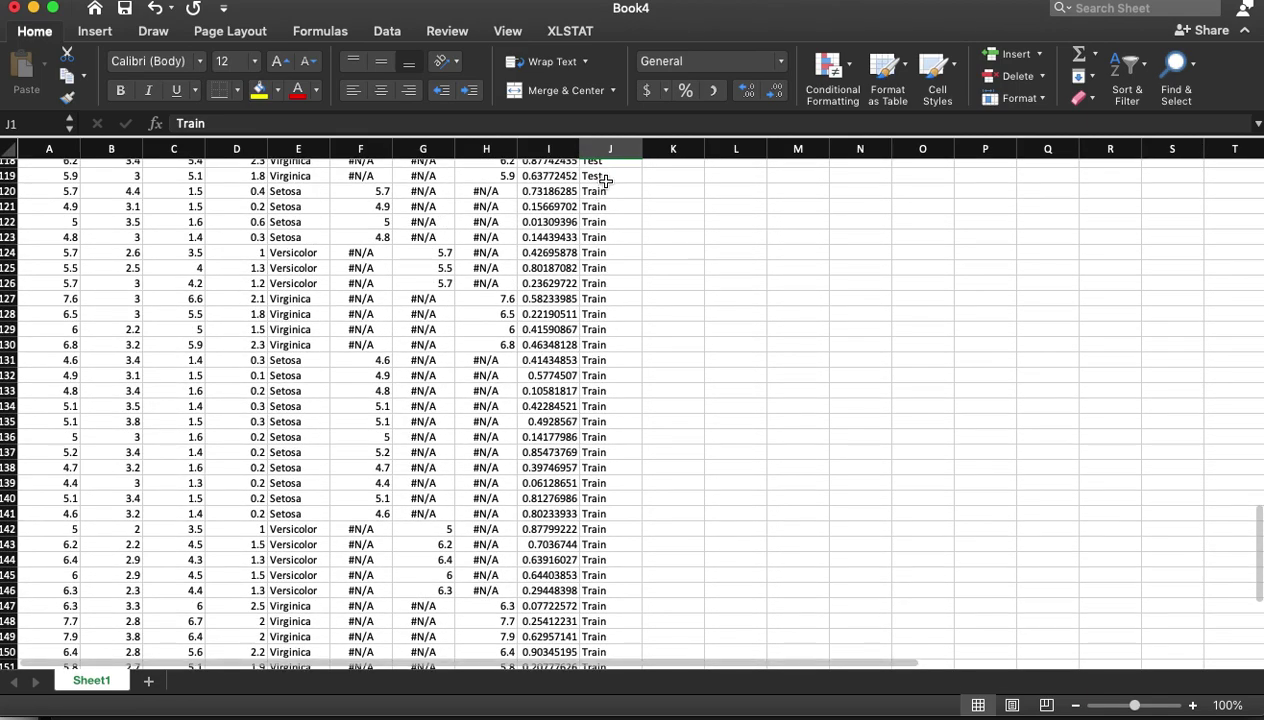
pyautogui.moveTo(604, 189); pyautogui.dragTo(596, 640)
pyautogui.scroll(4, 593, 520)
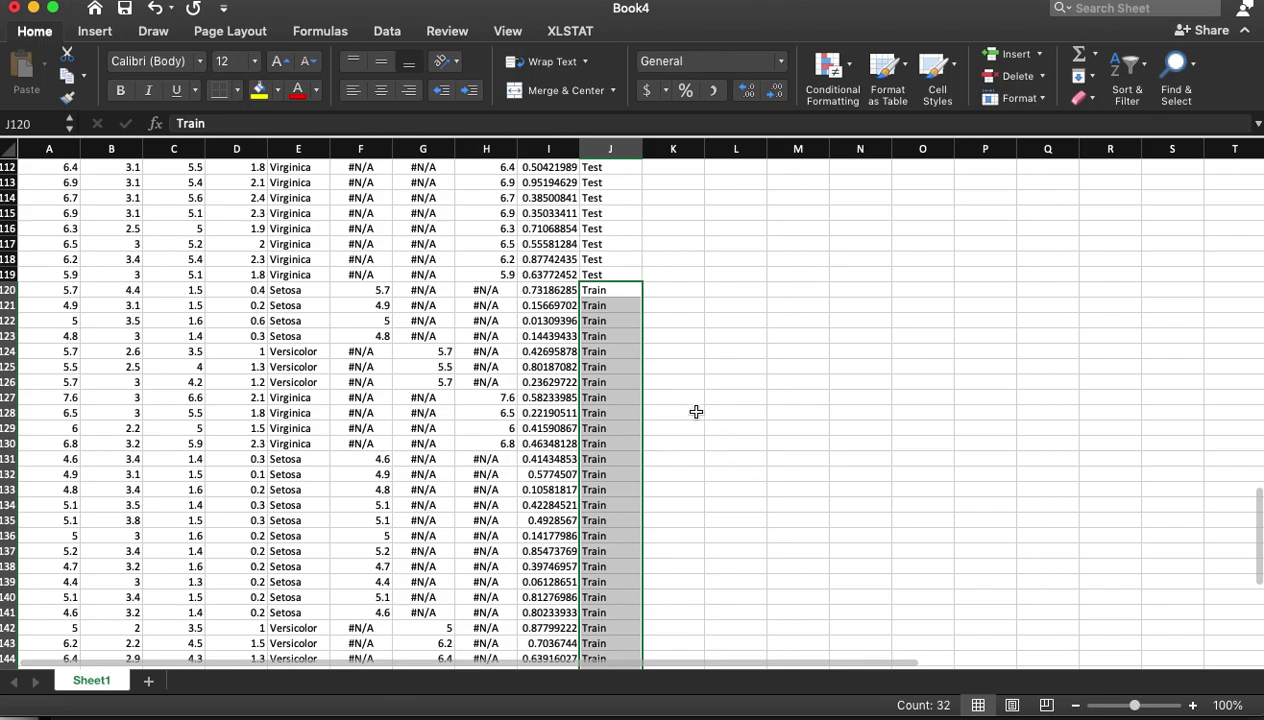
pyautogui.click(617, 291)
pyautogui.press('super+c')
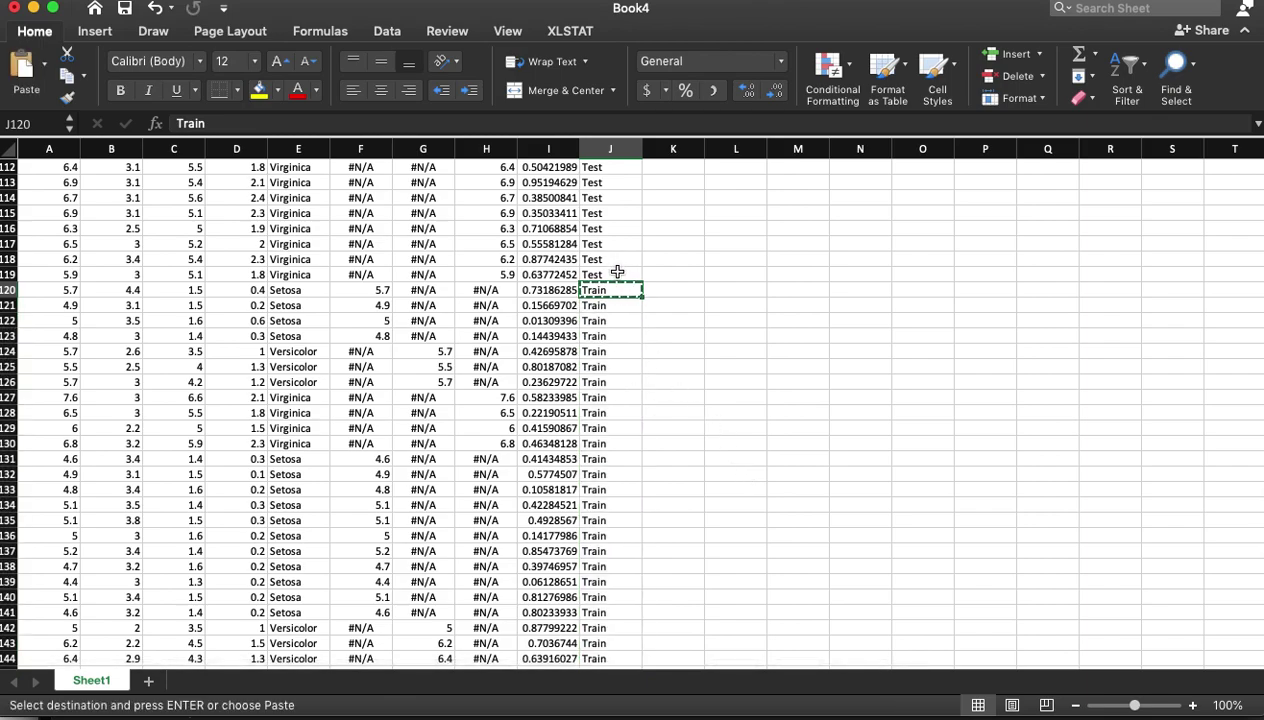
pyautogui.moveTo(607, 273); pyautogui.dragTo(600, 627)
pyautogui.press('super+v')
pyautogui.click(680, 210)
pyautogui.scroll(10, 605, 450)
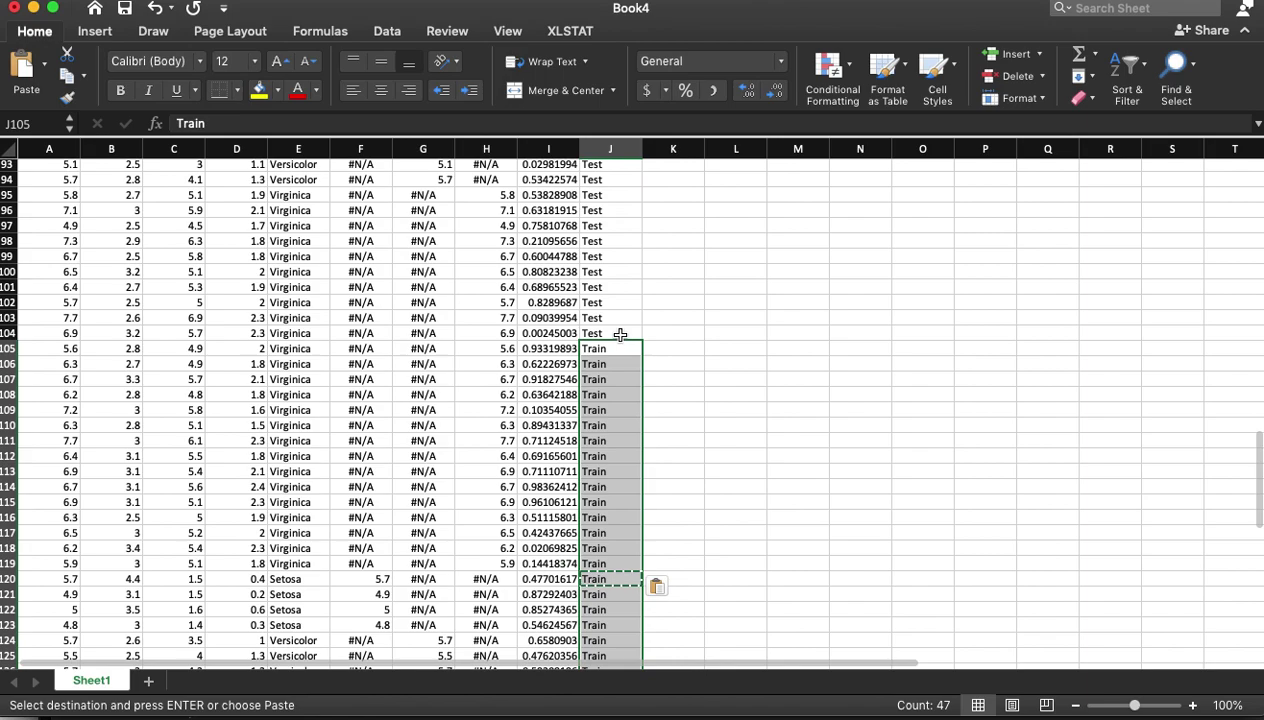
# Relabel J105 and J106 as Test using the Test label copied from J104.
pyautogui.click(620, 336)
pyautogui.press('super+c')
pyautogui.click(620, 348)
pyautogui.press('super+v')
pyautogui.click(616, 363)
pyautogui.press('super+v')
# Select and copy the Train rows A107:J151.
pyautogui.moveTo(608, 379); pyautogui.dragTo(590, 628)
pyautogui.click(621, 525)
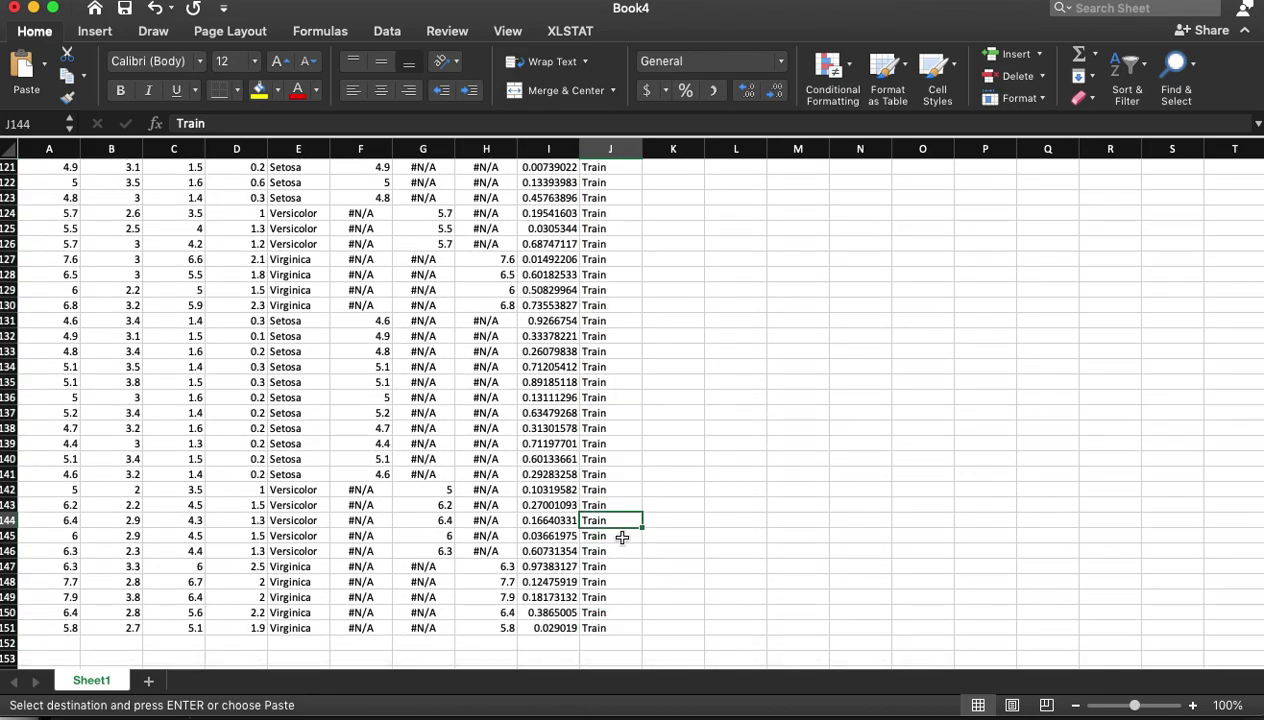
pyautogui.moveTo(621, 625); pyautogui.dragTo(34, 437)
pyautogui.press('super+c')
pyautogui.scroll(-10, 90, 520)
# Name the new sheet 'Test Set'.
pyautogui.click(148, 681)
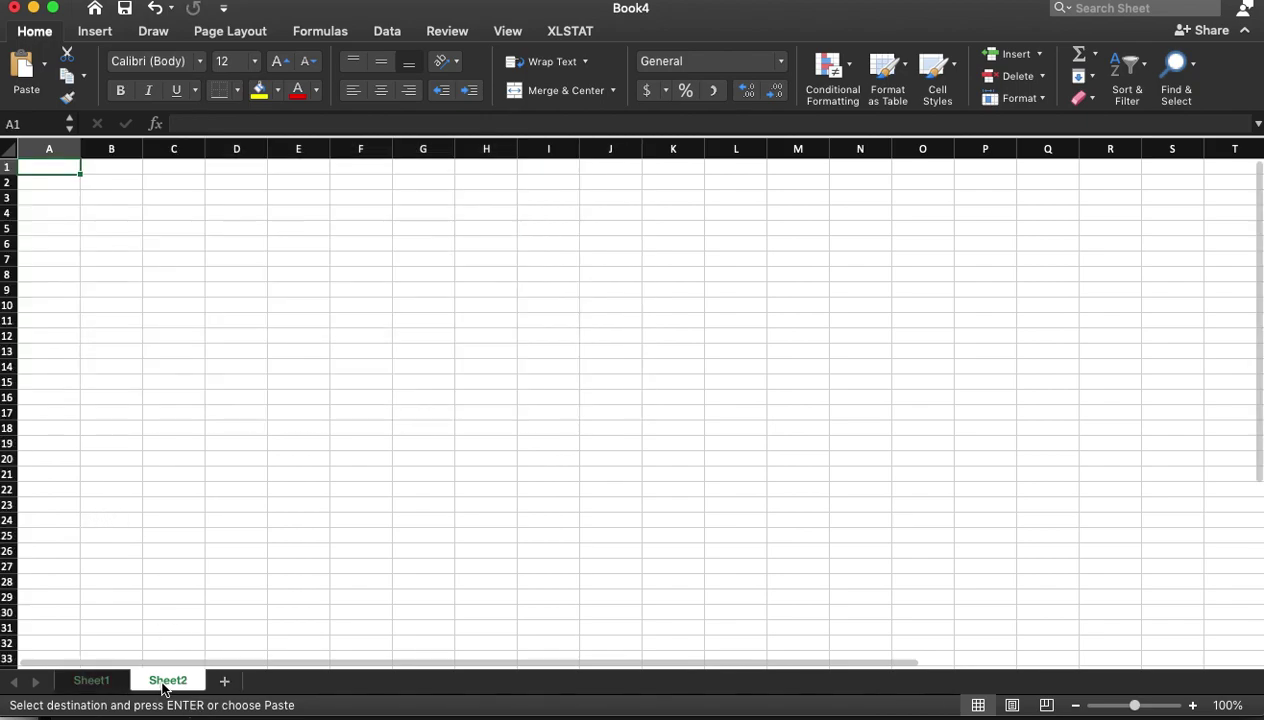
pyautogui.write('Tes')
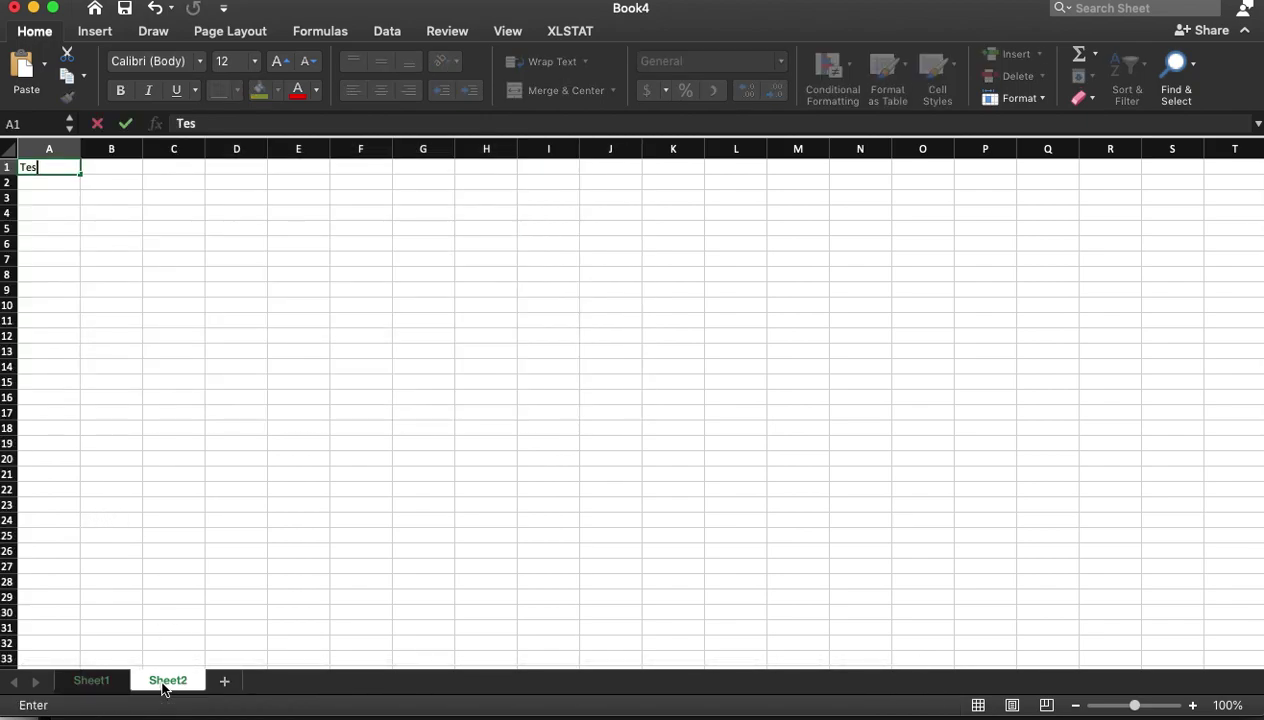
pyautogui.doubleClick(162, 684)
pyautogui.write('Test')
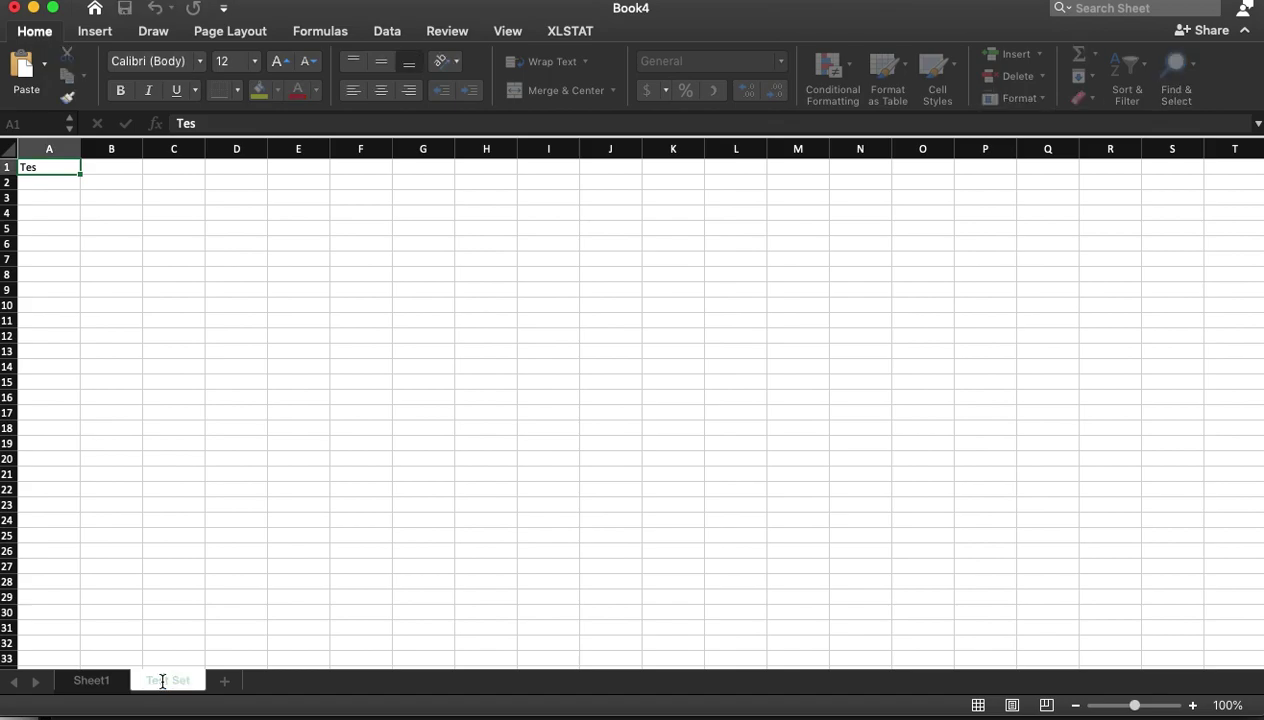
pyautogui.press('Return')
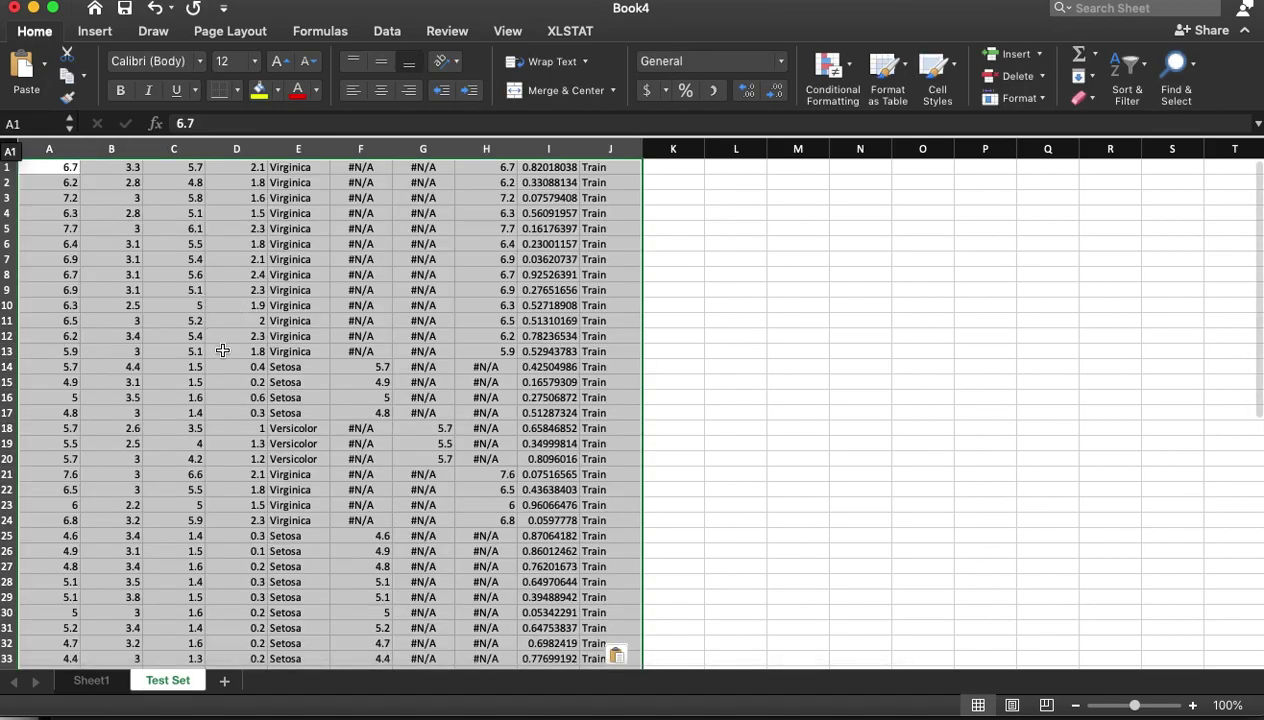
# Add Sheet3, paste Sheet1's header and Test rows (A1:J106) into it, and select header row A1:J1.
pyautogui.click(225, 683)
pyautogui.click(91, 680)
pyautogui.scroll(10, 612, 526)
pyautogui.scroll(-2, 612, 530)
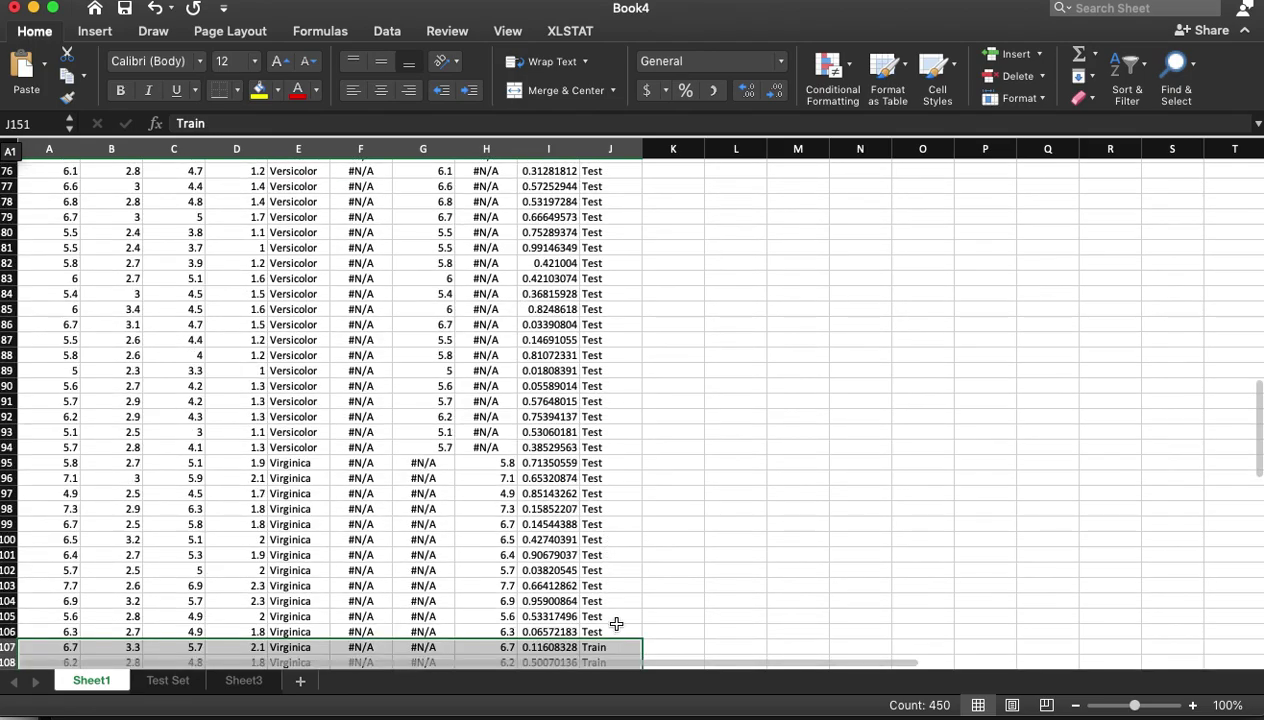
pyautogui.moveTo(616, 624); pyautogui.dragTo(40, 150)
pyautogui.press('super+c')
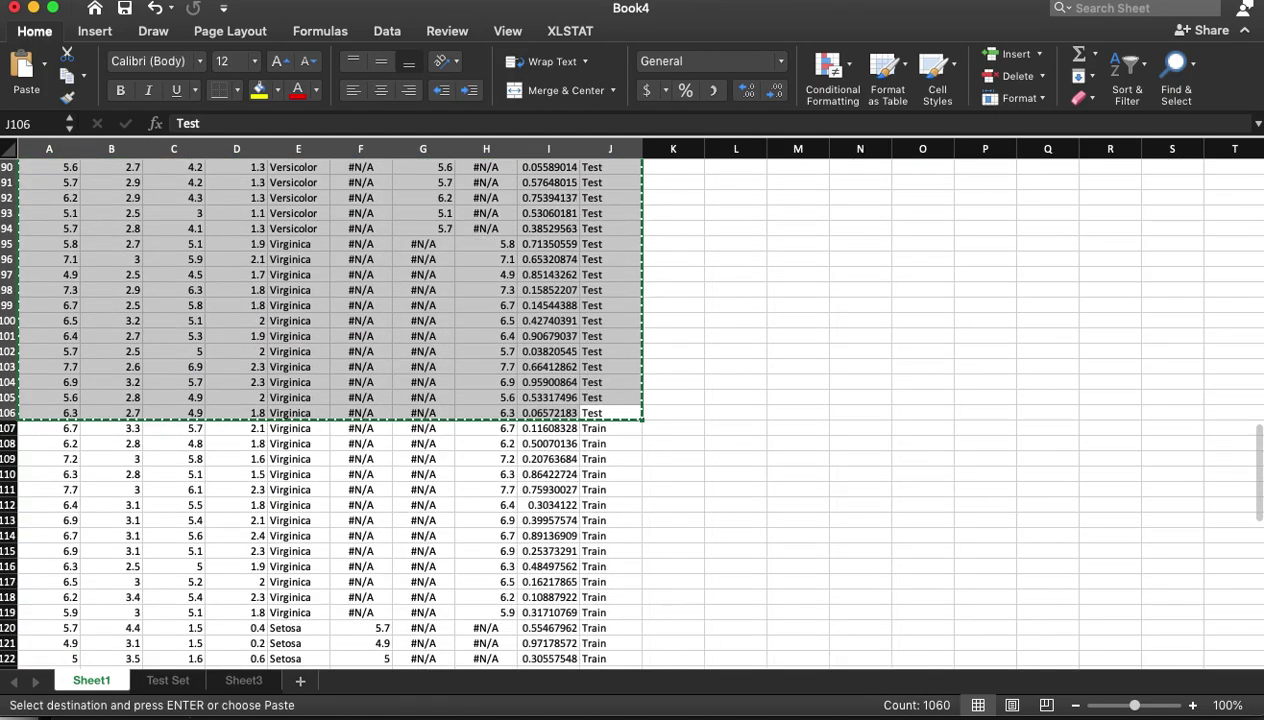
pyautogui.click(243, 680)
pyautogui.press('super+v')
pyautogui.moveTo(57, 163); pyautogui.dragTo(633, 166)
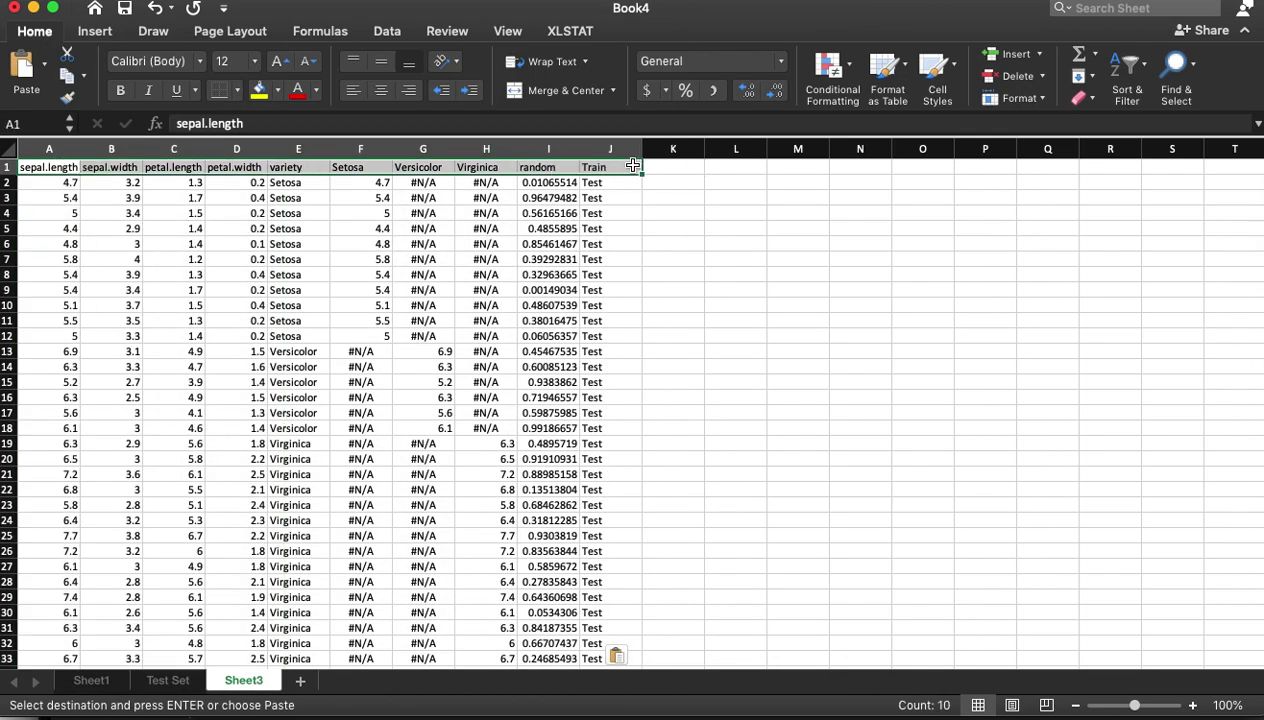
# Insert the copied header row above Test Set's data, shifting cells down, and check the last row.
pyautogui.click(168, 680)
pyautogui.click(7, 166)
pyautogui.rightClick(7, 166)
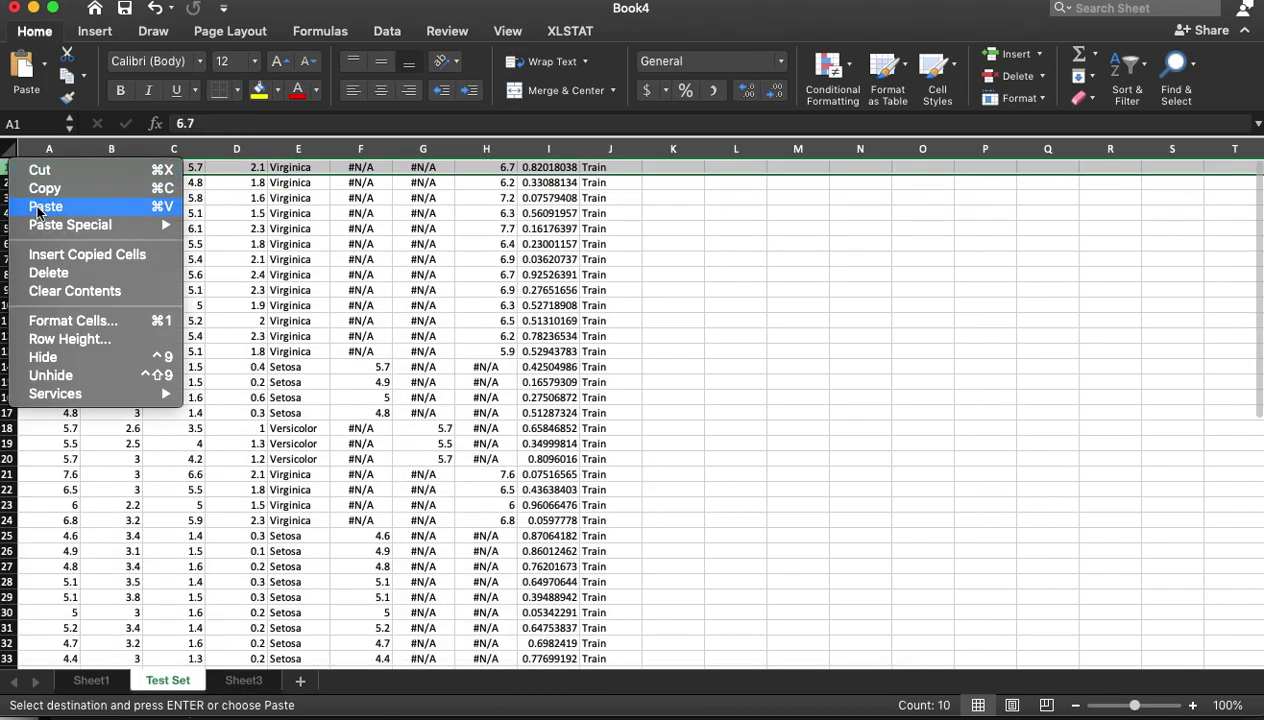
pyautogui.click(40, 207)
pyautogui.press('super+z')
pyautogui.rightClick(8, 167)
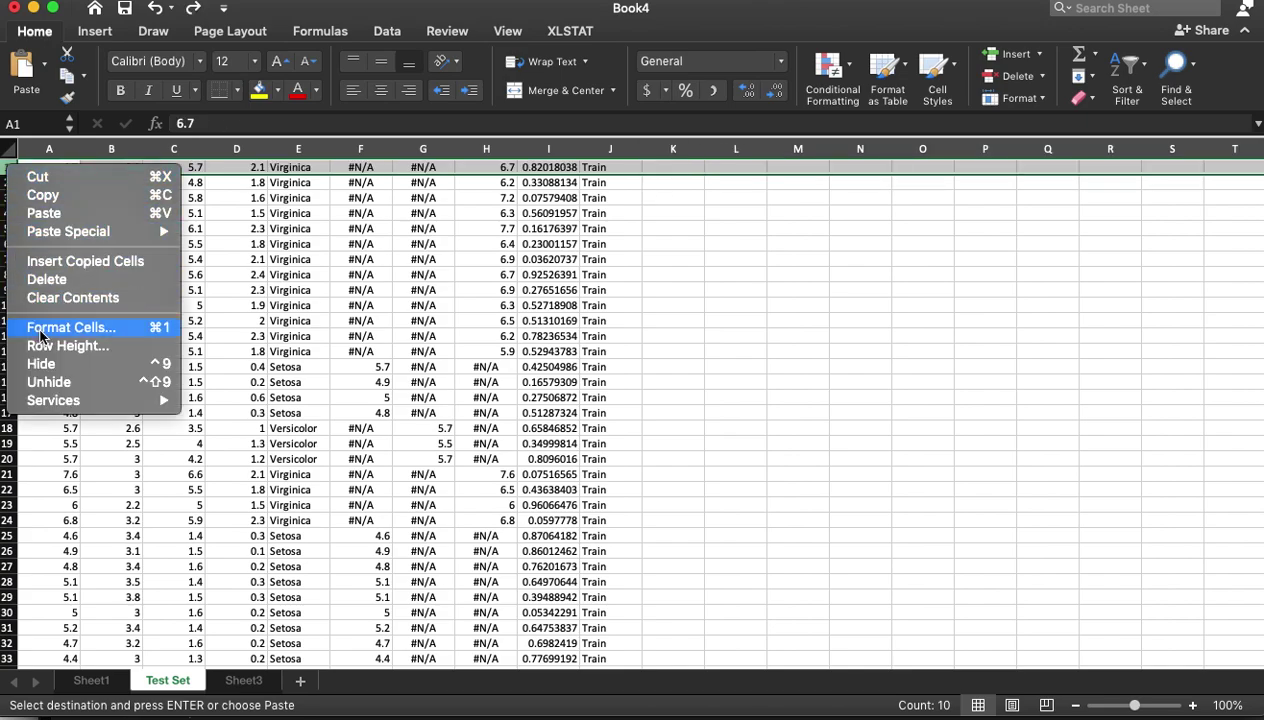
pyautogui.click(62, 262)
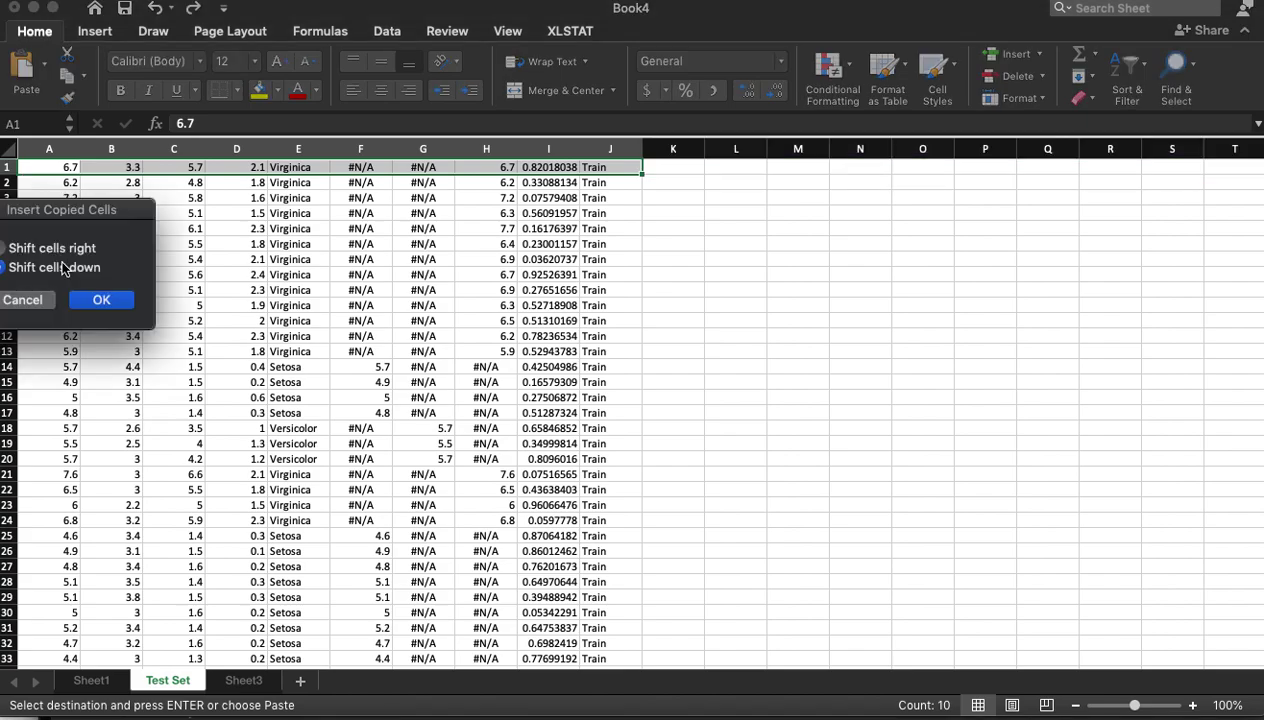
pyautogui.click(97, 301)
pyautogui.click(300, 350)
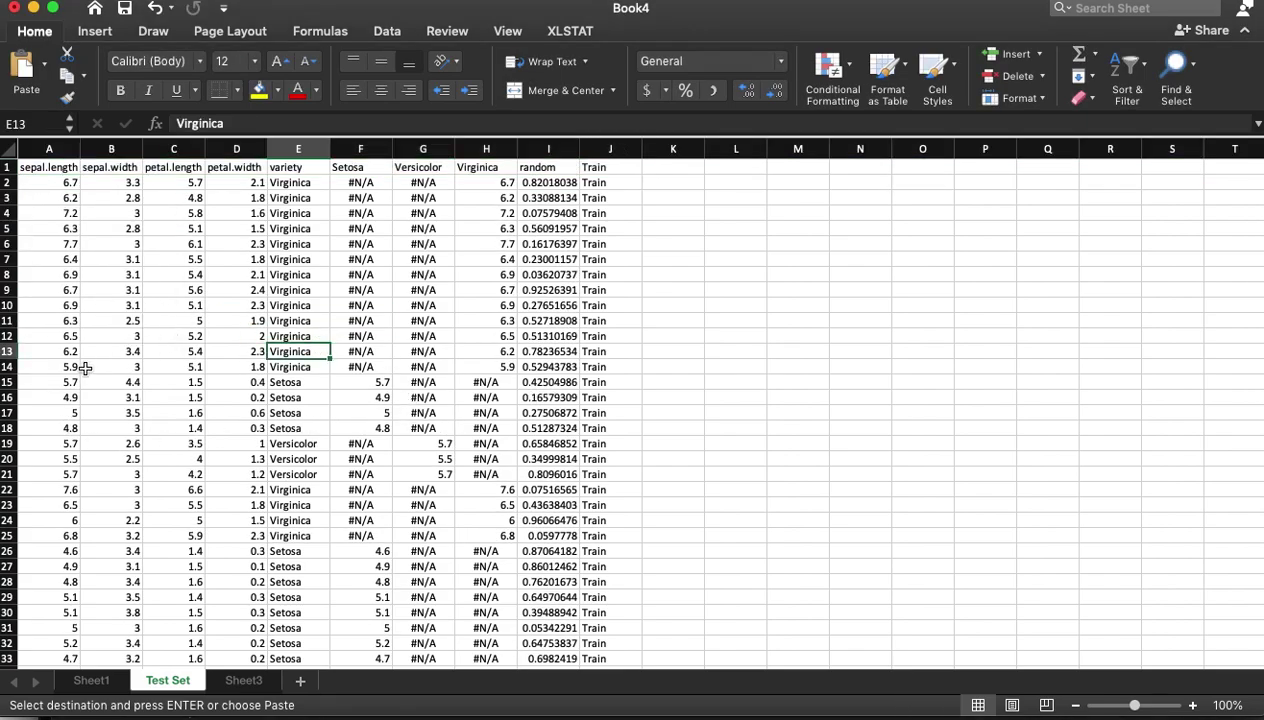
pyautogui.click(110, 443)
pyautogui.click(75, 520)
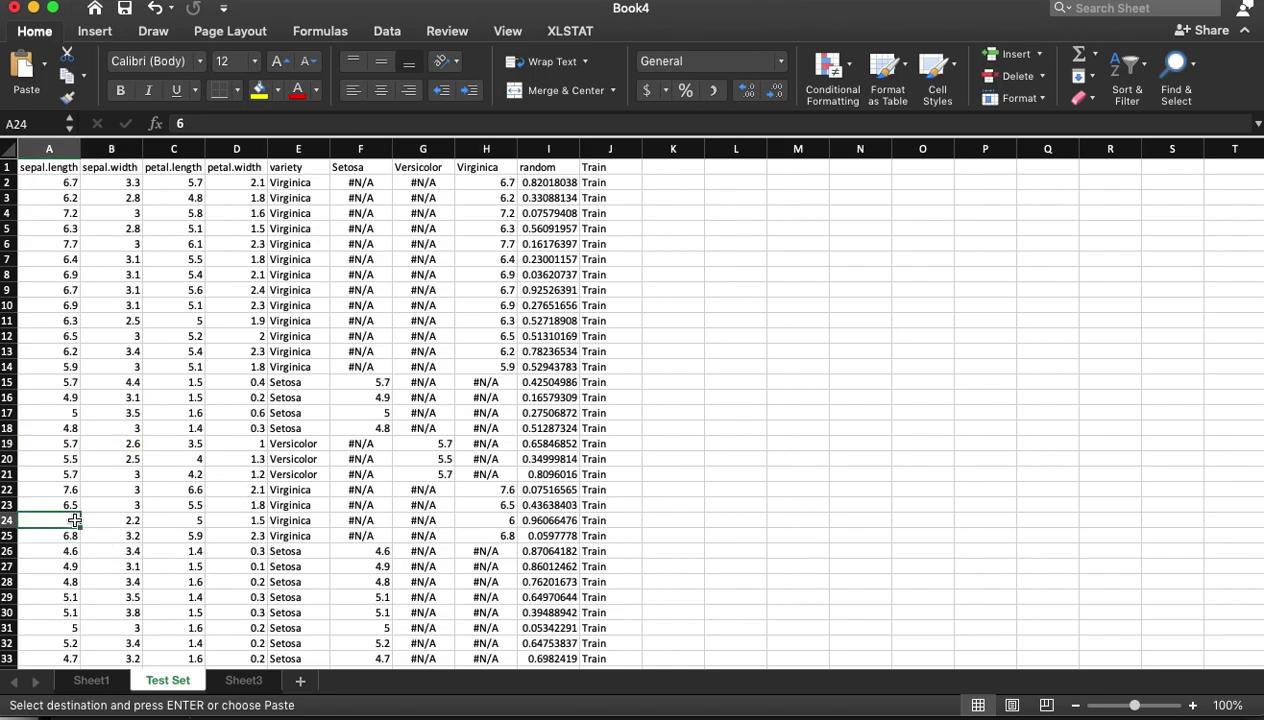
pyautogui.hotkey('ctrl', 'Down')
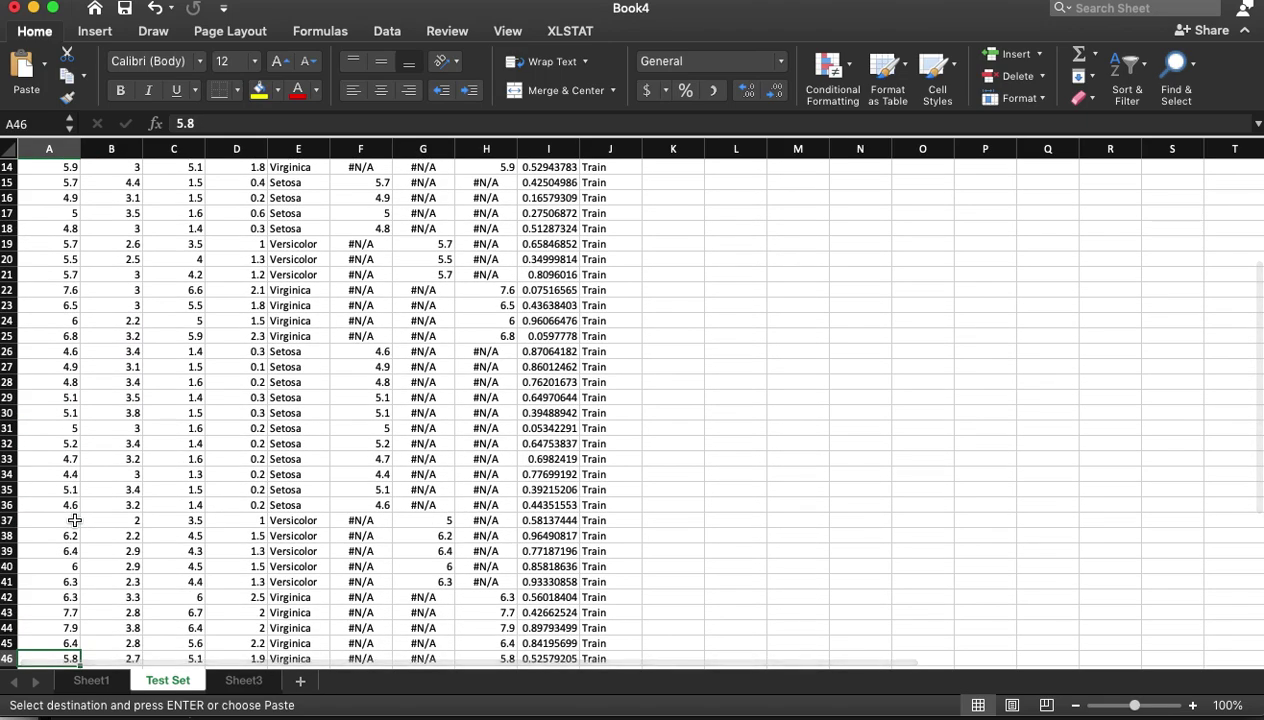
# Review Sheet3's data and its Setosa formula in F17, then add a blank Sheet4.
pyautogui.click(254, 681)
pyautogui.click(42, 588)
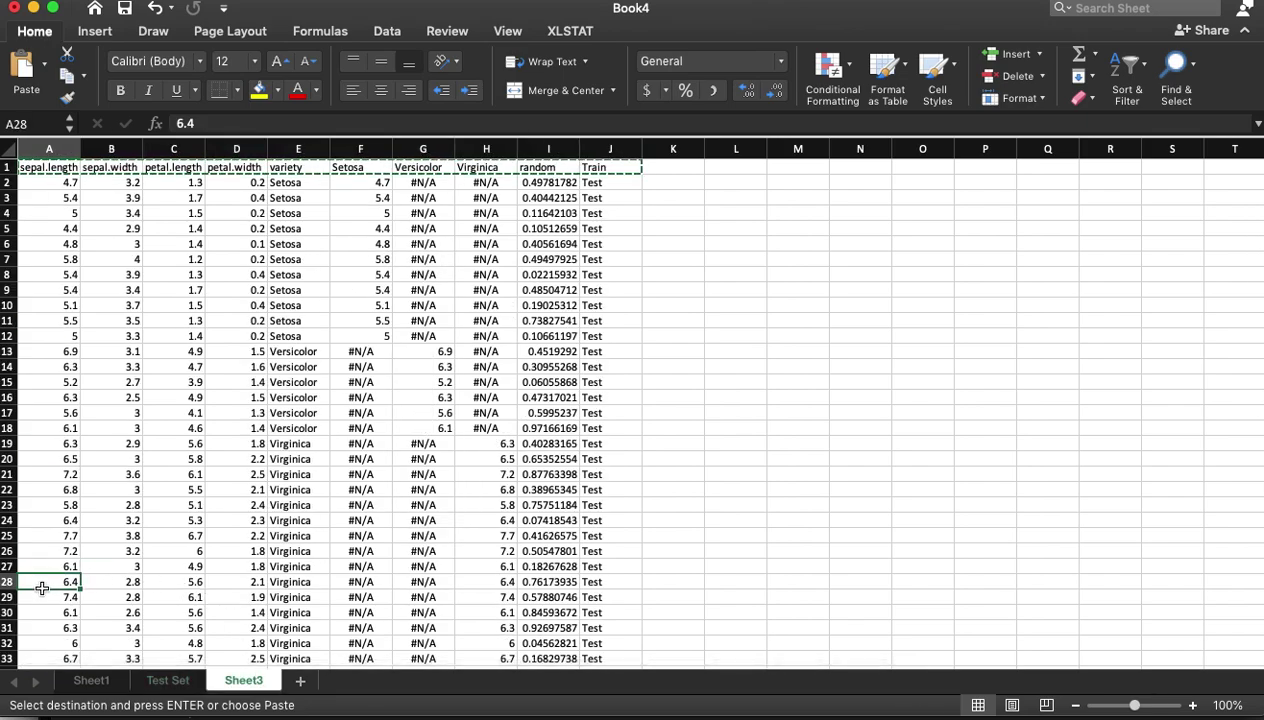
pyautogui.press('Down')
pyautogui.press('Down')
pyautogui.press('Down')
pyautogui.press('Down')
pyautogui.press('Down')
pyautogui.press('Down')
pyautogui.press('Down')
pyautogui.press('Down')
pyautogui.press('Down')
pyautogui.press('Down')
pyautogui.press('Down')
pyautogui.press('Down')
pyautogui.press('Down')
pyautogui.press('Down')
pyautogui.press('Down')
pyautogui.press('Down')
pyautogui.press('Down')
pyautogui.press('Down')
pyautogui.press('Down')
pyautogui.press('Down')
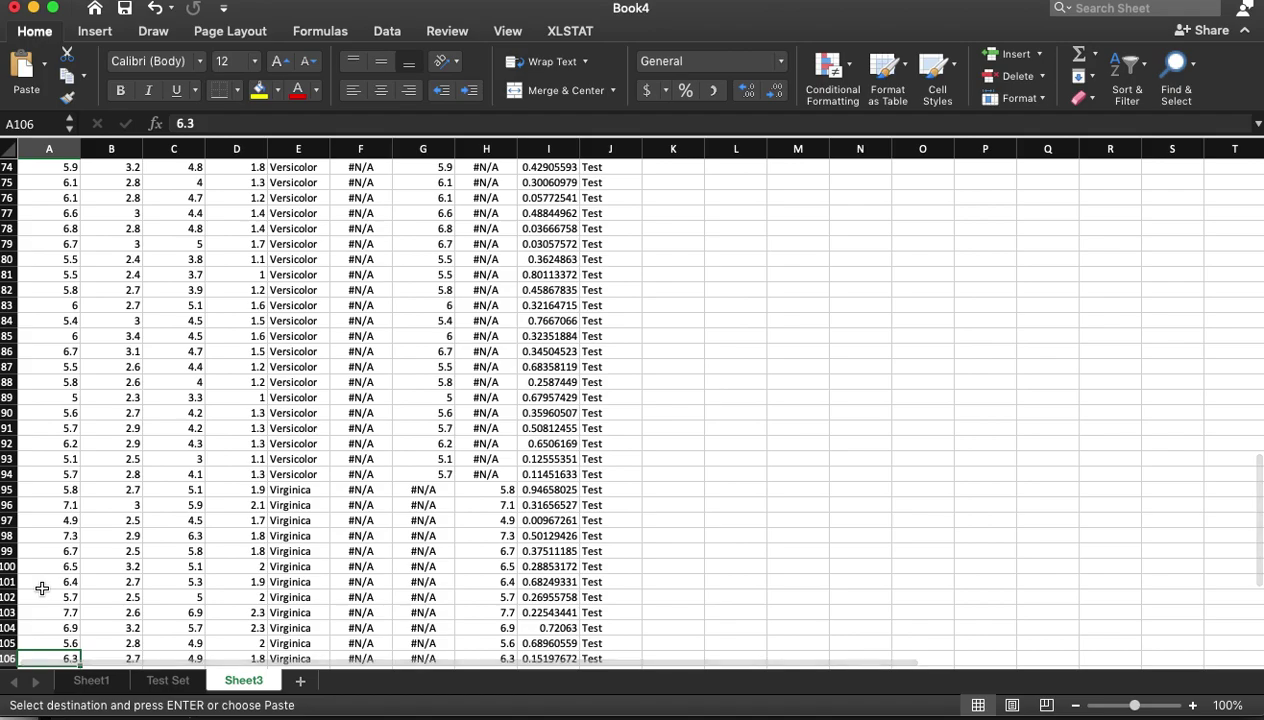
pyautogui.scroll(5, 160, 618)
pyautogui.scroll(20, 160, 620)
pyautogui.click(338, 409)
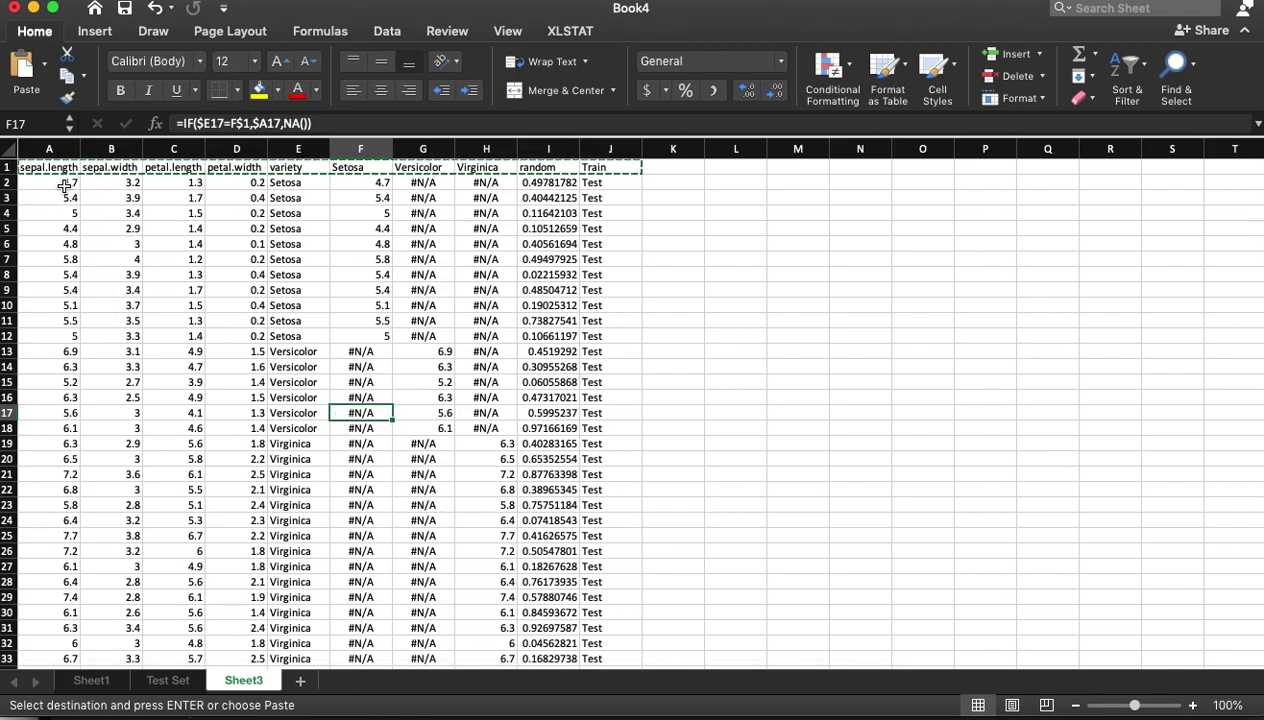
pyautogui.moveTo(64, 186); pyautogui.dragTo(227, 190)
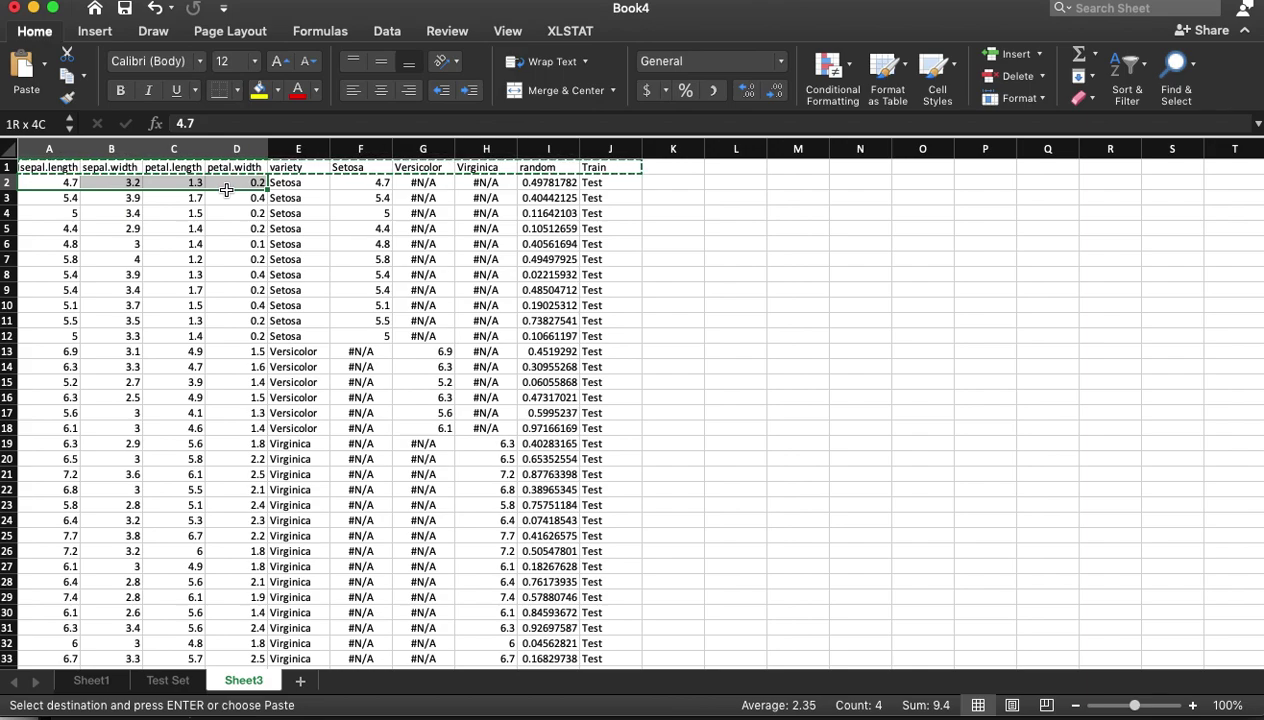
pyautogui.click(299, 680)
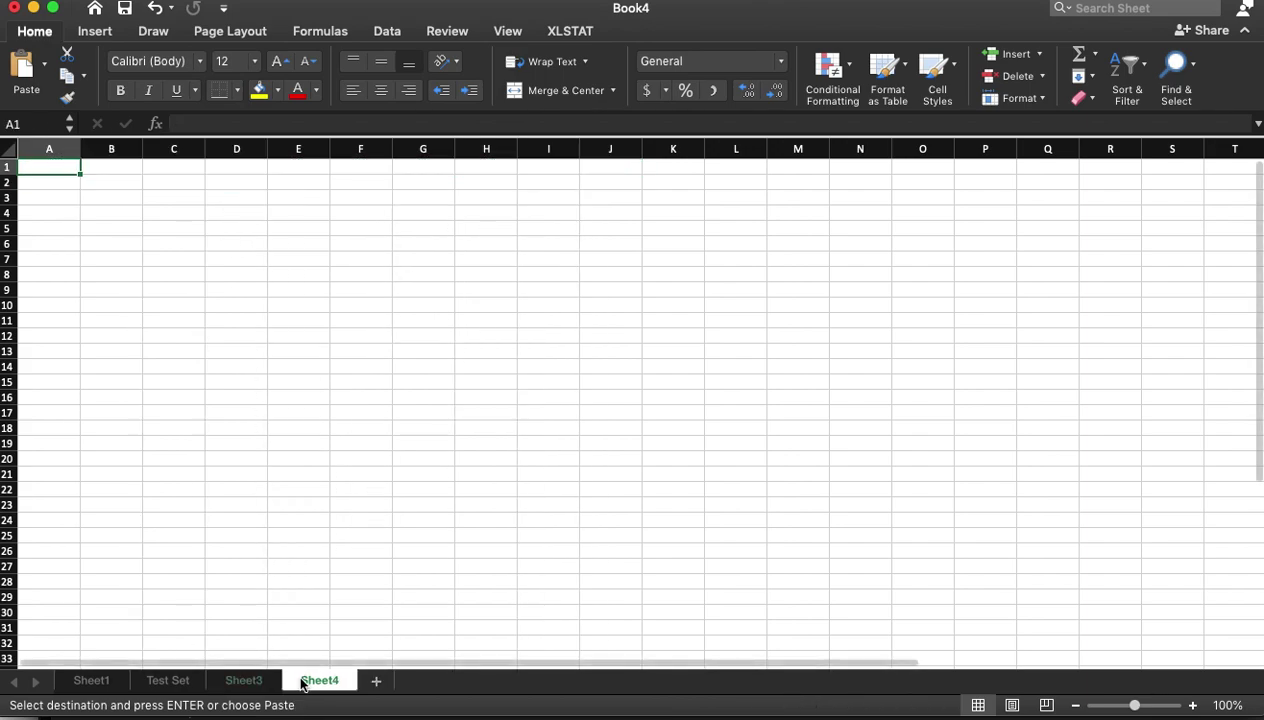
pyautogui.click(37, 181)
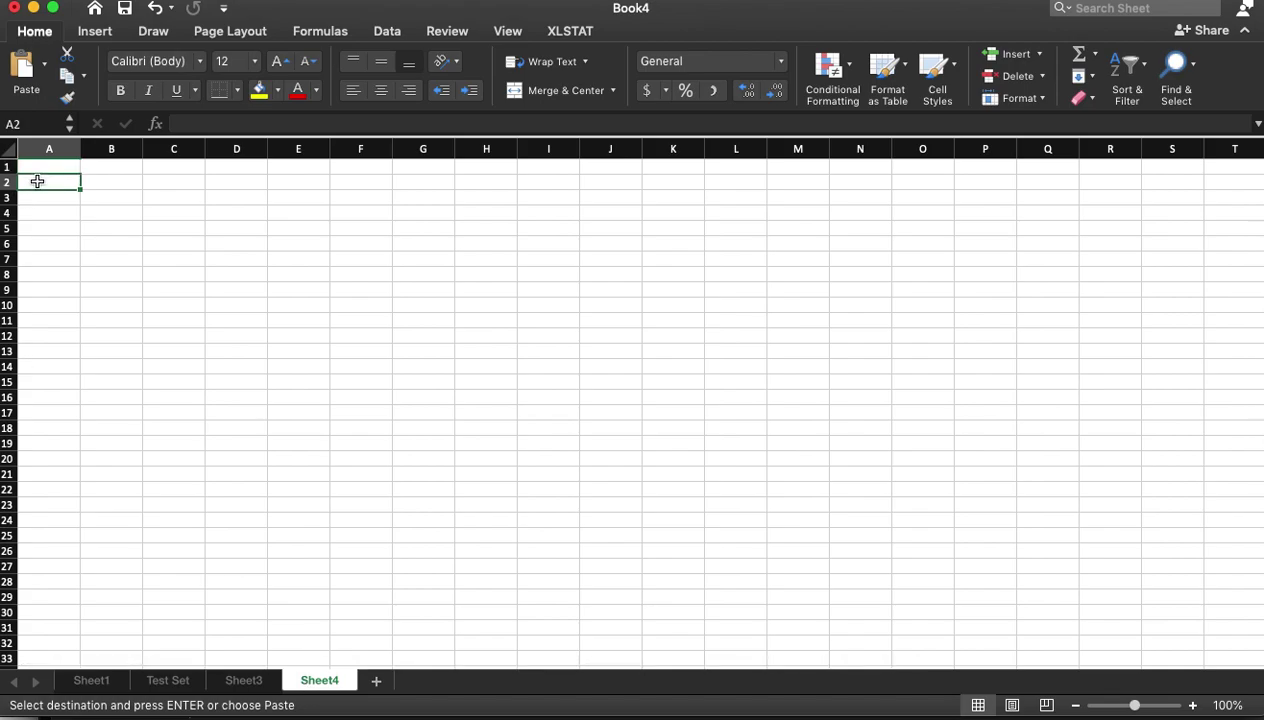
# Enter 1 and 2 in A2:A3 to begin the Test ID numbering down column A.
pyautogui.write('1')
pyautogui.press('Return')
pyautogui.write('2')
# Number row 1 from 1 to 105 out to column DB, starting from 1 and 2 in B1:C1.
pyautogui.press('Return')
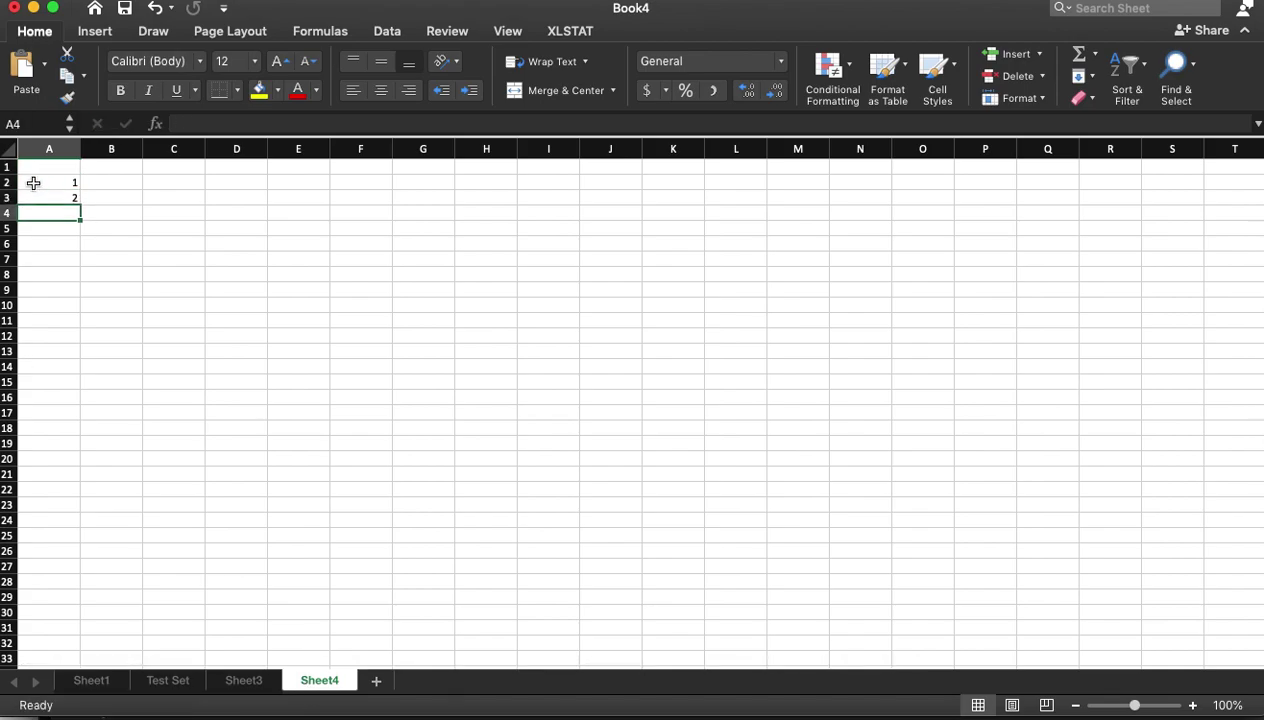
pyautogui.moveTo(33, 183); pyautogui.dragTo(66, 595)
pyautogui.scroll(6, 116, 418)
pyautogui.click(121, 167)
pyautogui.write('1')
pyautogui.press('Return')
pyautogui.press('Up')
pyautogui.press('Right')
pyautogui.write('2')
pyautogui.press('Tab')
pyautogui.moveTo(128, 167); pyautogui.dragTo(655, 145)
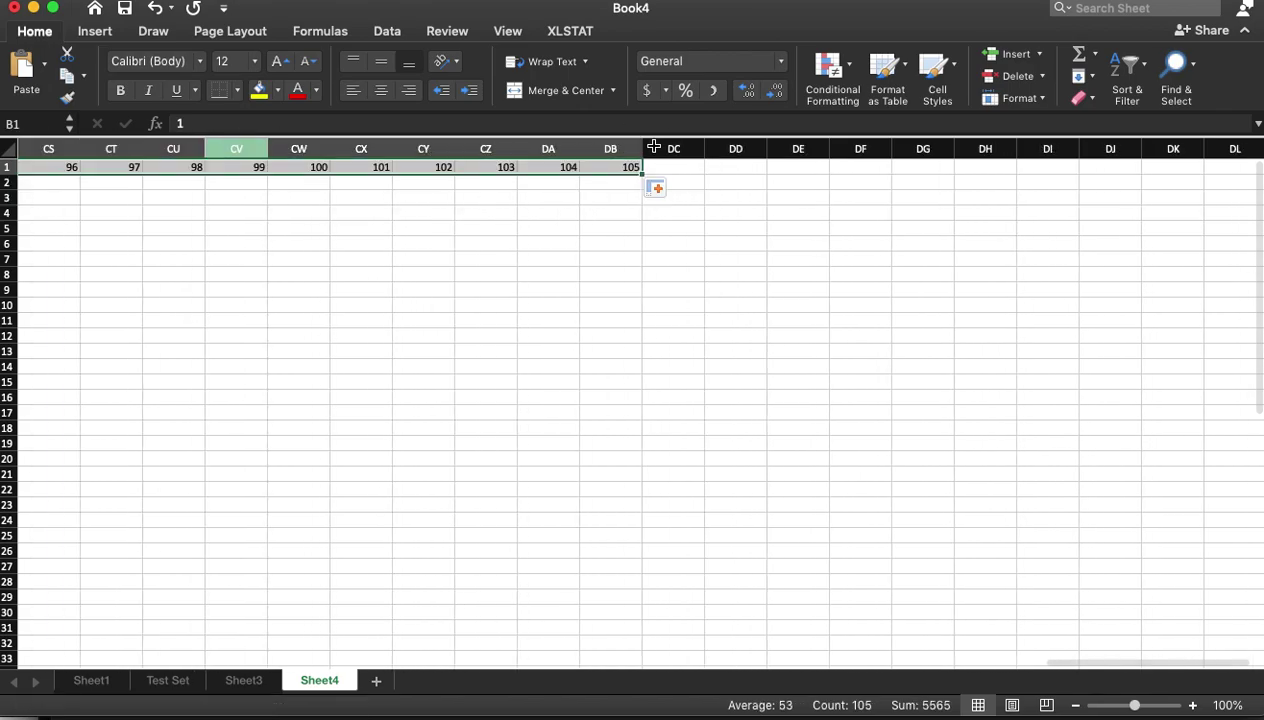
pyautogui.click(443, 302)
pyautogui.moveTo(1081, 660); pyautogui.dragTo(62, 661)
# Format Sheet4's grid from A1 as a light banded table with headers, then select the Column1 header.
pyautogui.click(103, 182)
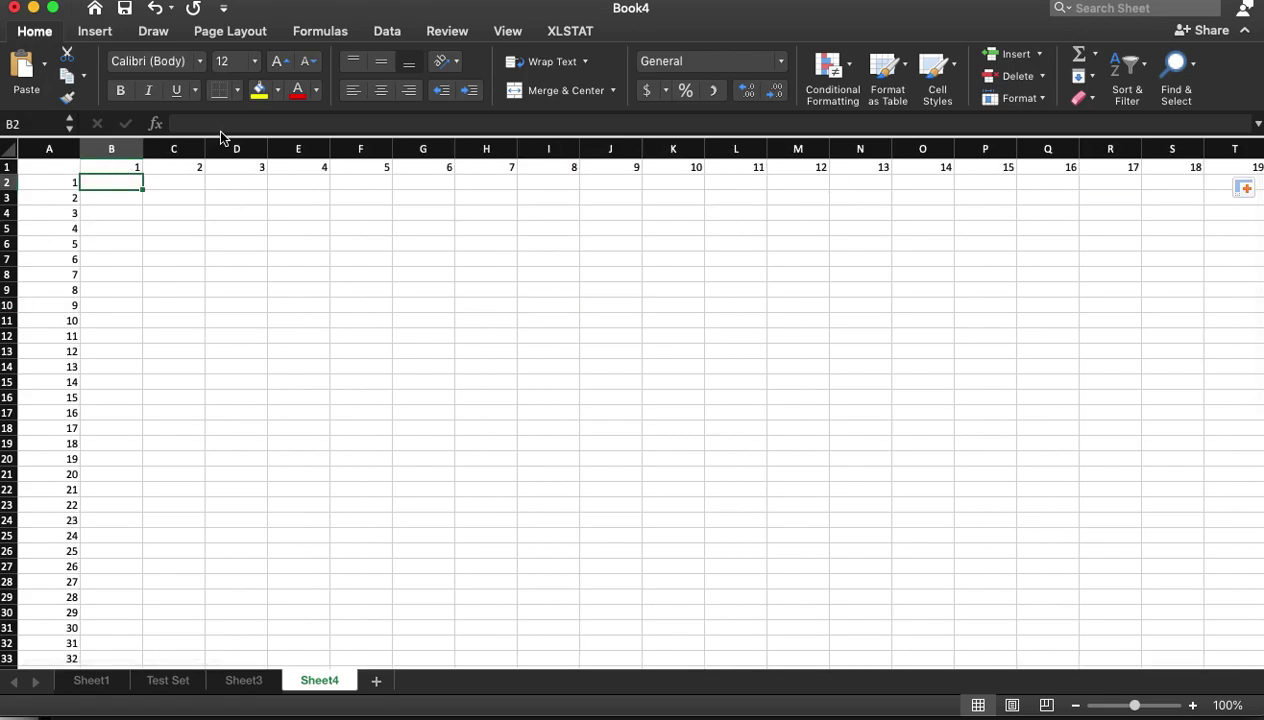
pyautogui.click(52, 148)
pyautogui.click(53, 177)
pyautogui.click(53, 168)
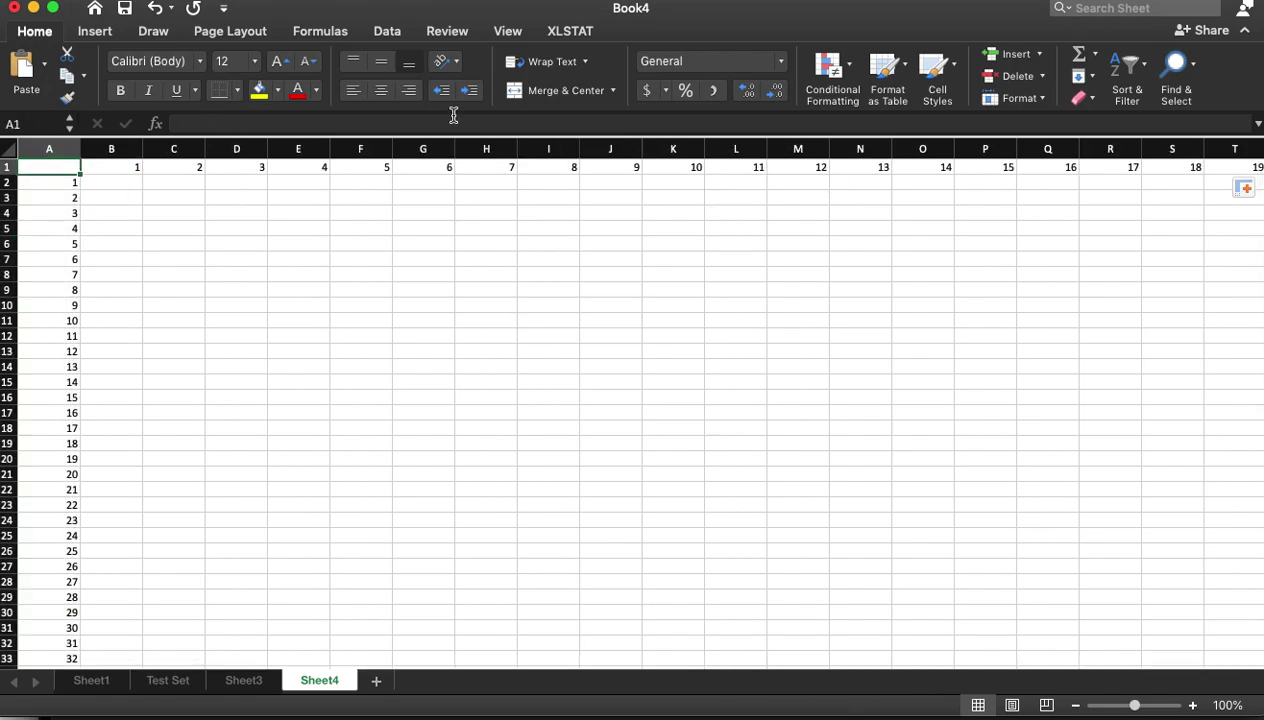
pyautogui.click(872, 72)
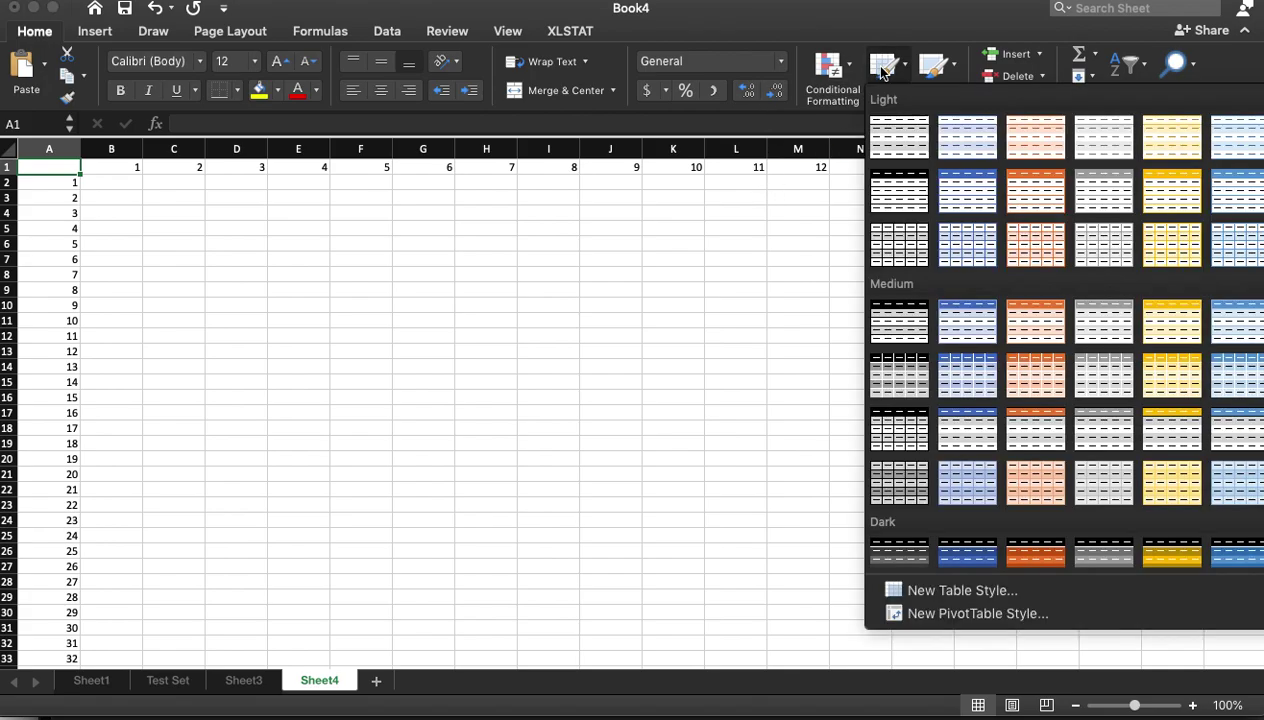
pyautogui.click(950, 143)
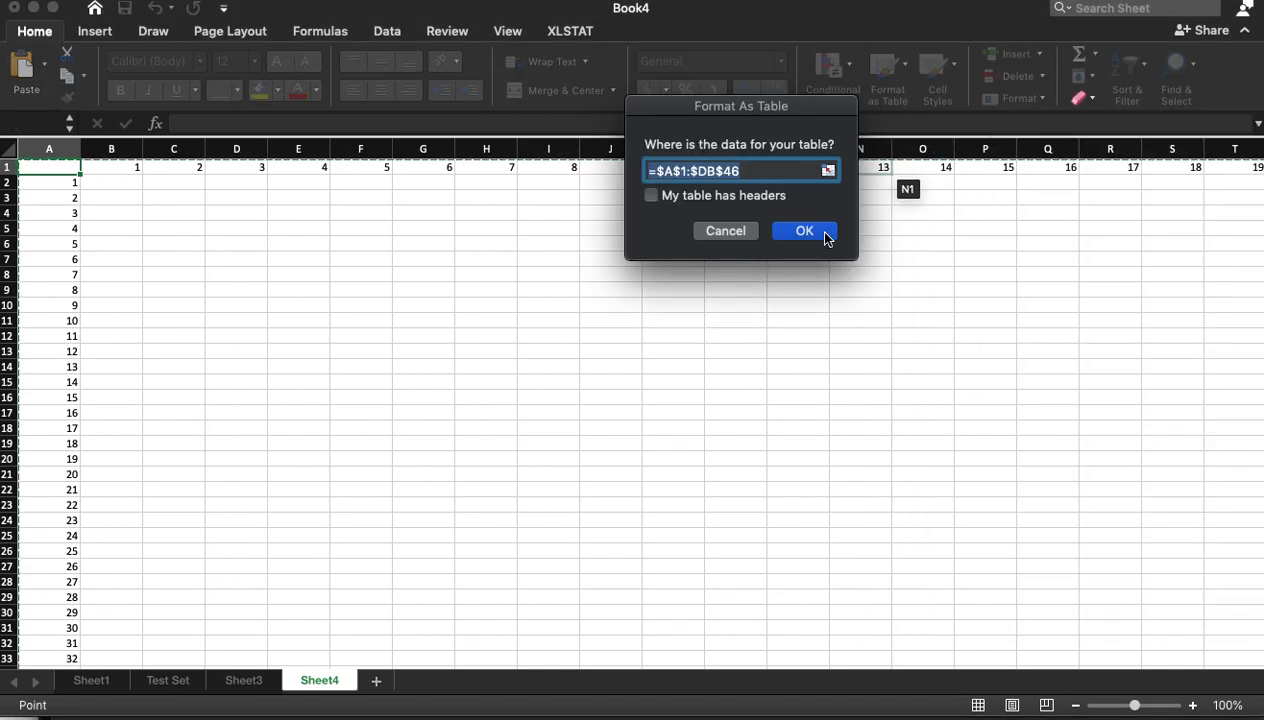
pyautogui.click(733, 195)
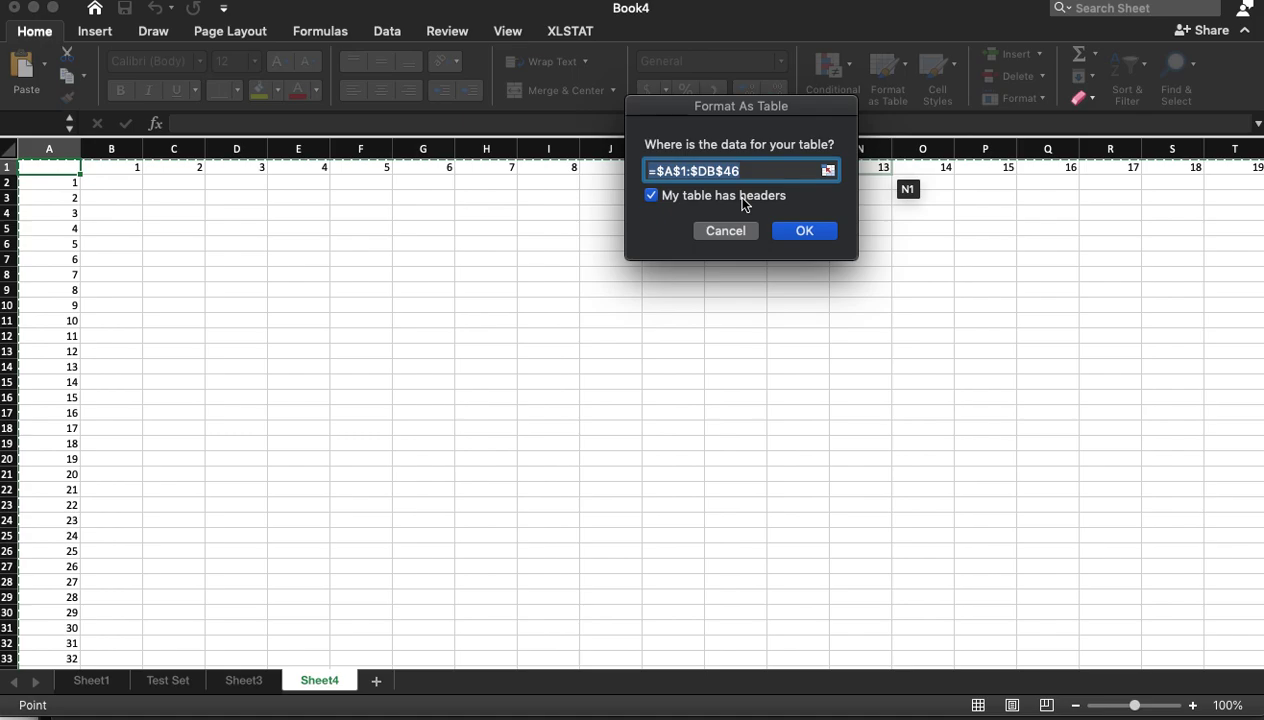
pyautogui.click(808, 232)
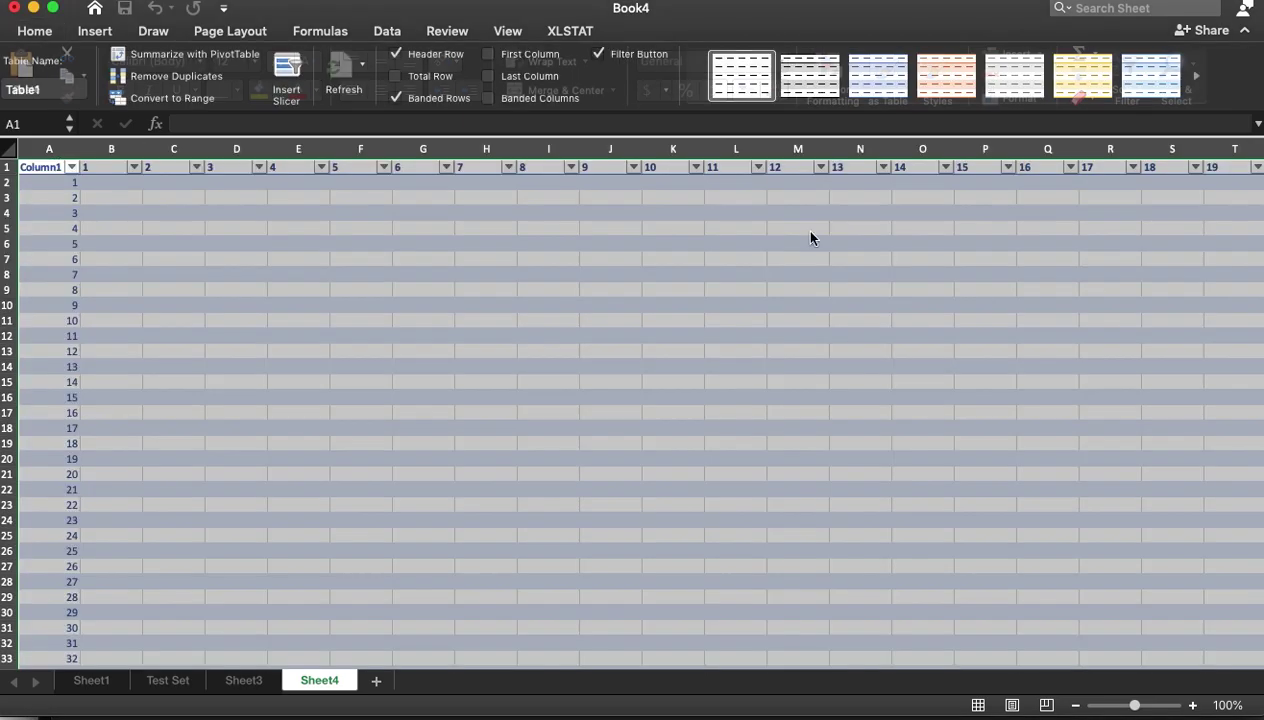
pyautogui.doubleClick(62, 170)
pyautogui.doubleClick(45, 167)
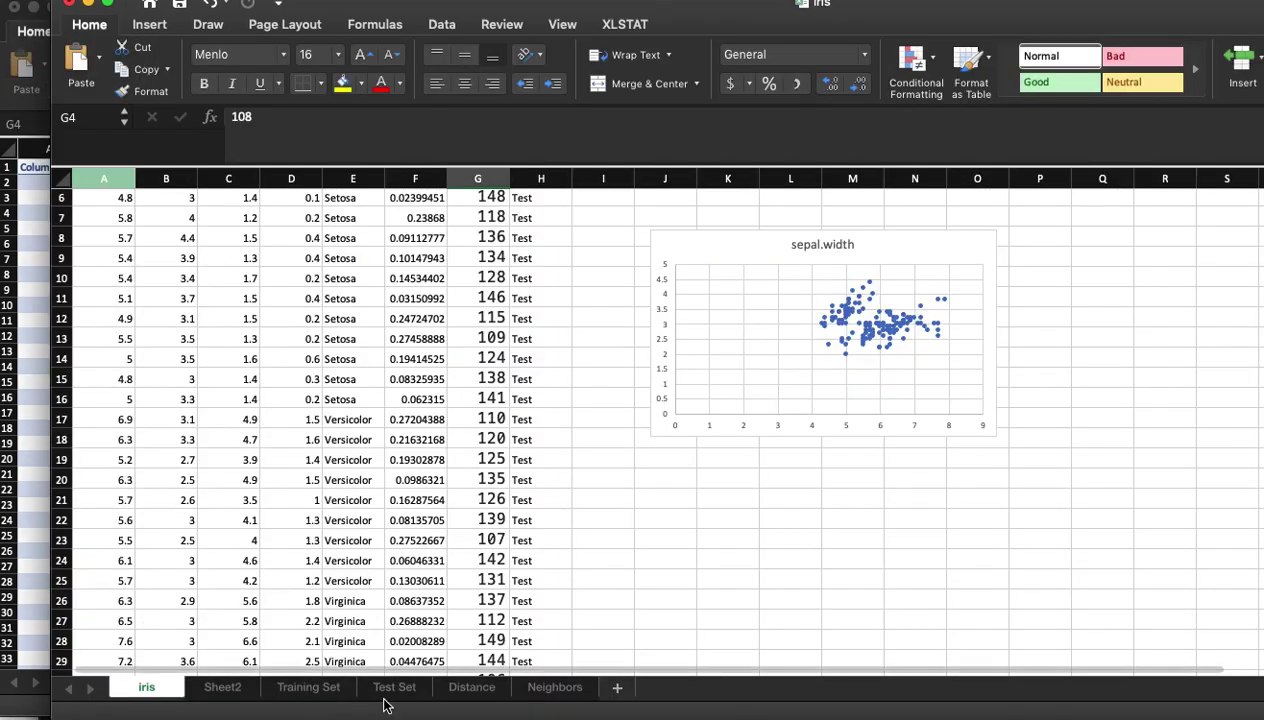
# Name the first table header 'Test ID' and paste the iris Distance sheet's B2 into B2.
pyautogui.click(471, 690)
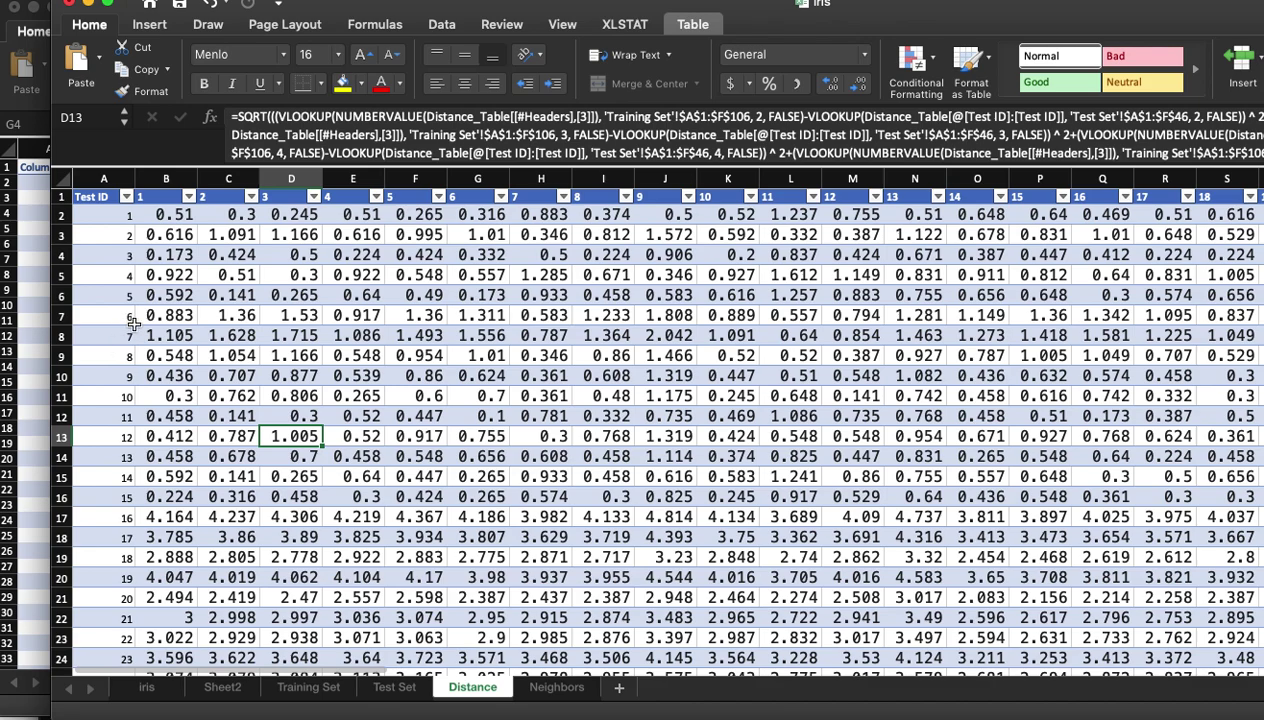
pyautogui.click(168, 213)
pyautogui.press('super+c')
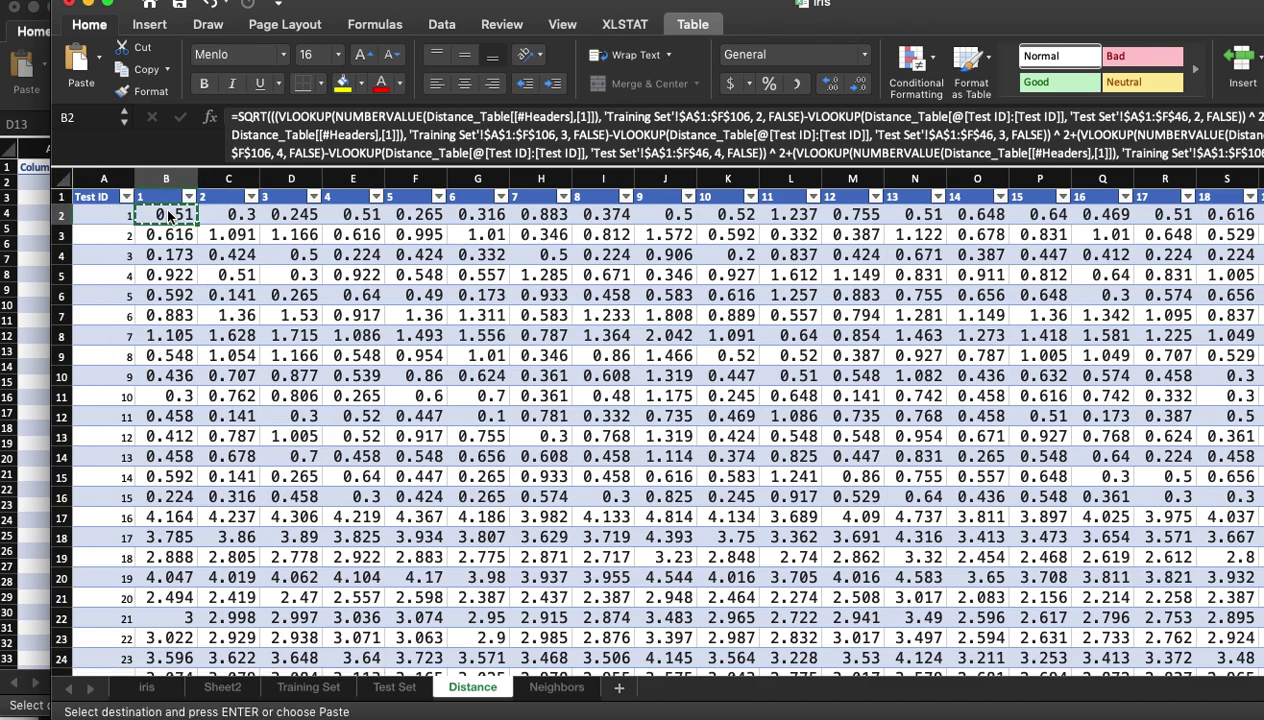
pyautogui.click(12, 521)
pyautogui.click(62, 170)
pyautogui.write('Test')
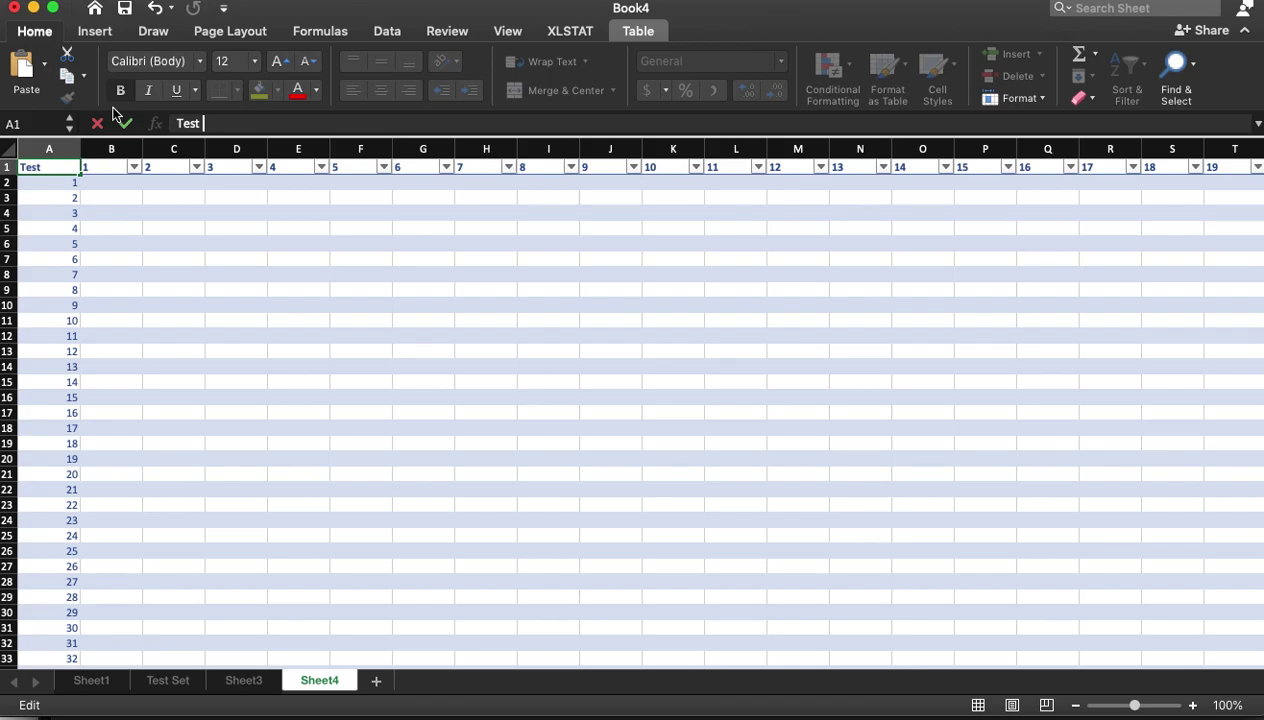
pyautogui.write(' ID')
pyautogui.press('Return')
pyautogui.press('Right')
pyautogui.press('super+v')
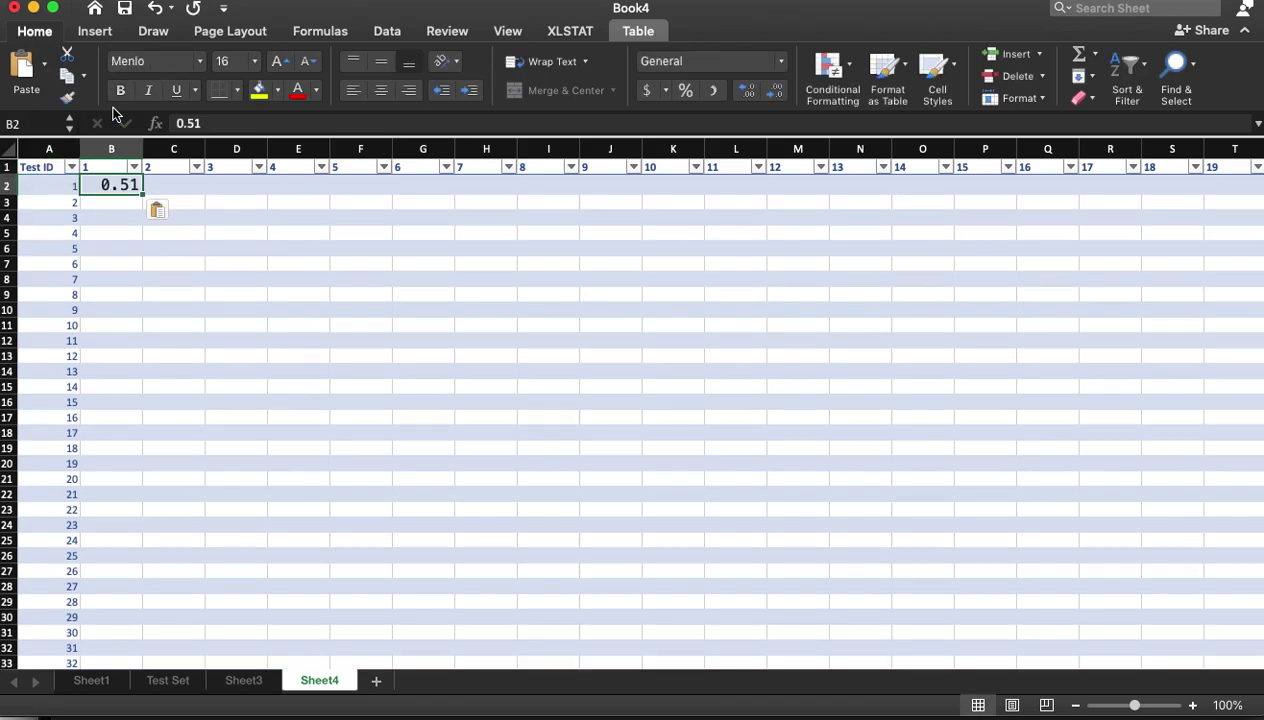
# Fill the pasted B2 value across row 2 and inspect the results in CX2 and DA2.
pyautogui.click(172, 305)
pyautogui.click(125, 186)
pyautogui.moveTo(141, 195); pyautogui.dragTo(1205, 195)
pyautogui.click(1098, 229)
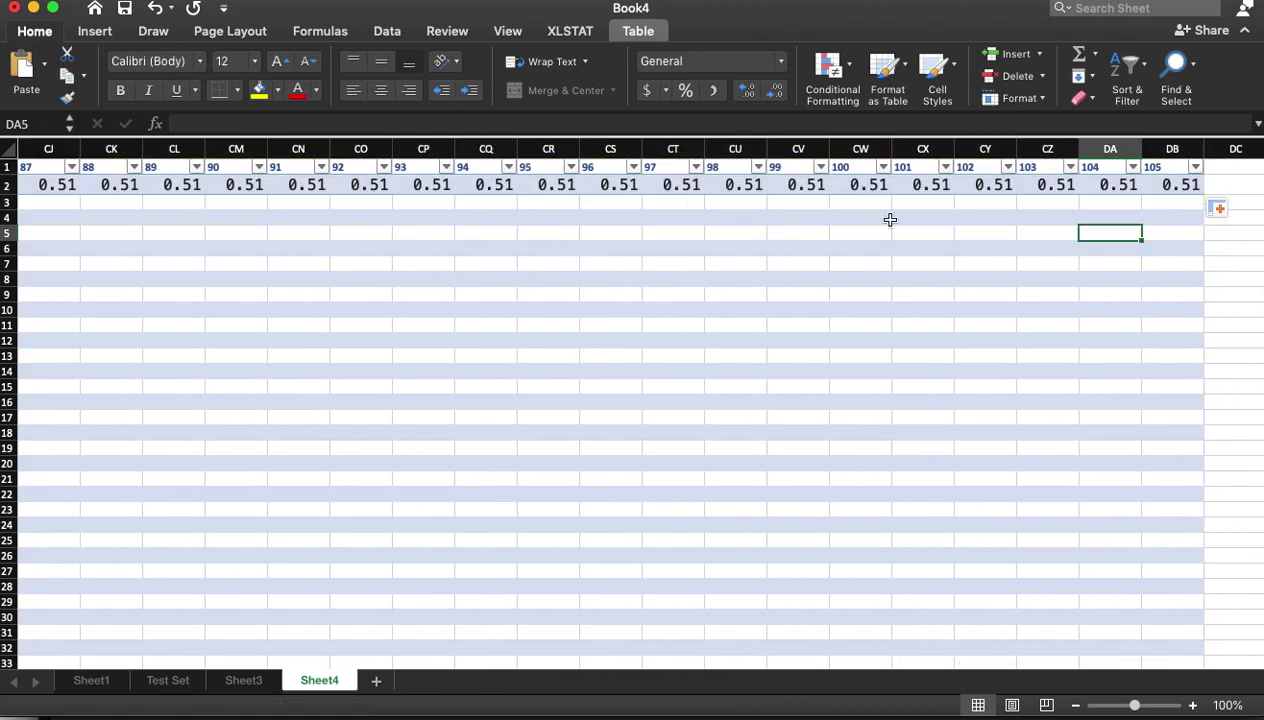
pyautogui.click(1090, 190)
pyautogui.click(899, 181)
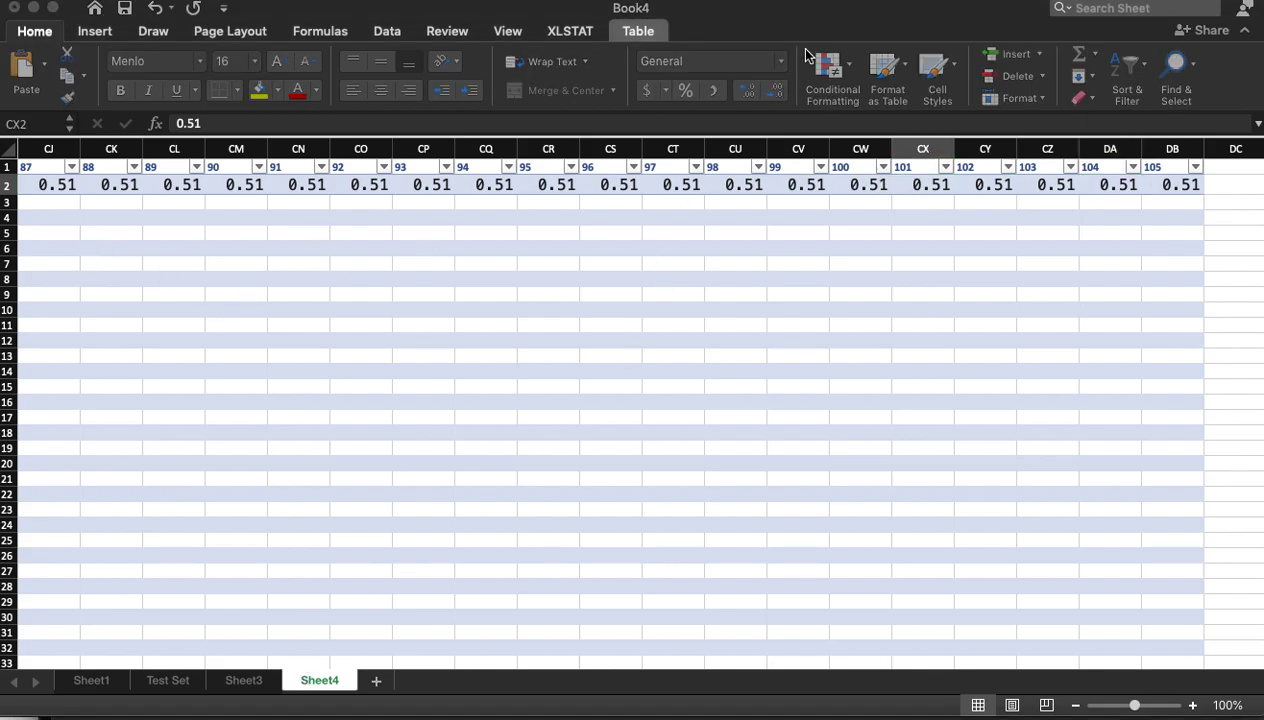
# Copy the iris B2 distance formula again and paste it into CK2.
pyautogui.click(798, 6)
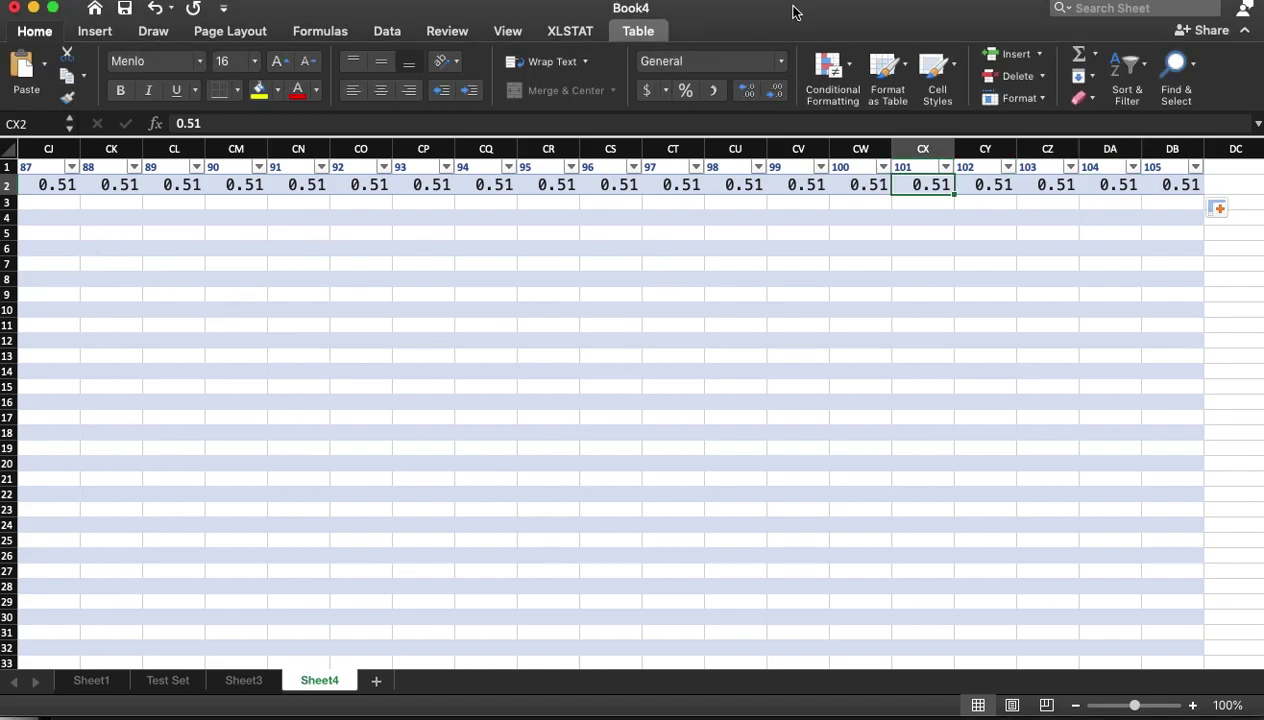
pyautogui.press('super+grave')
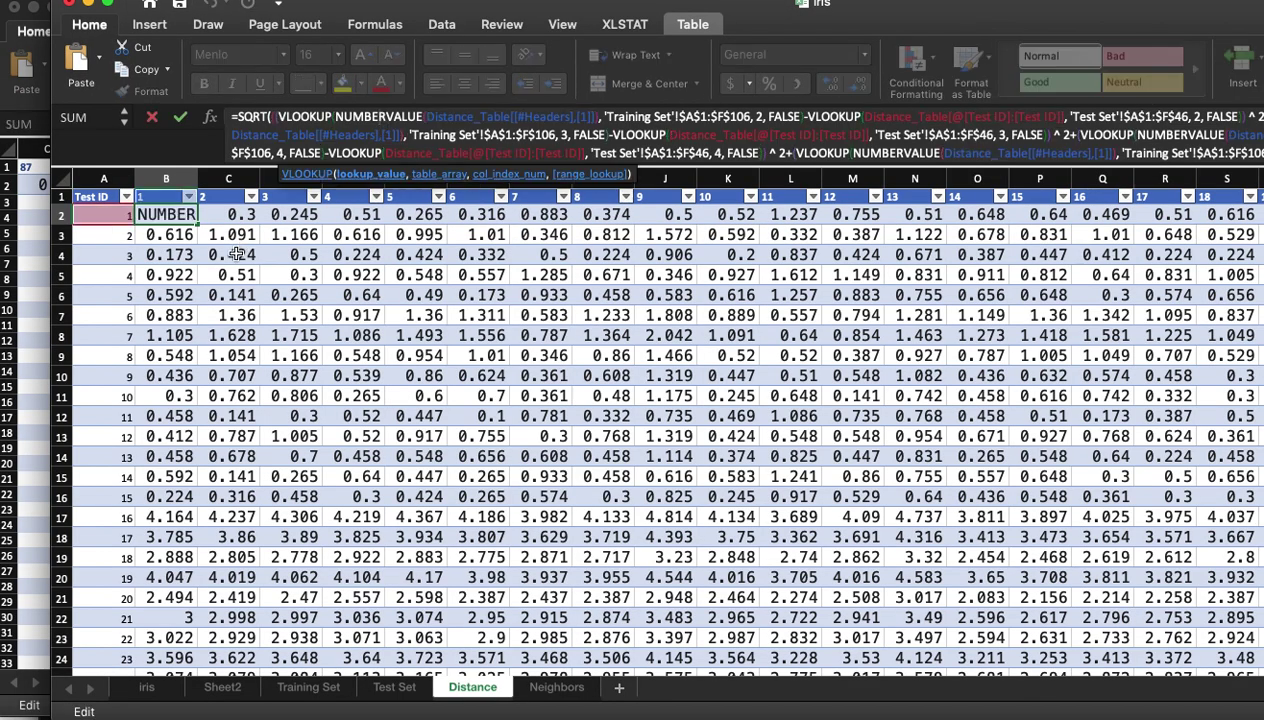
pyautogui.click(228, 295)
pyautogui.click(170, 214)
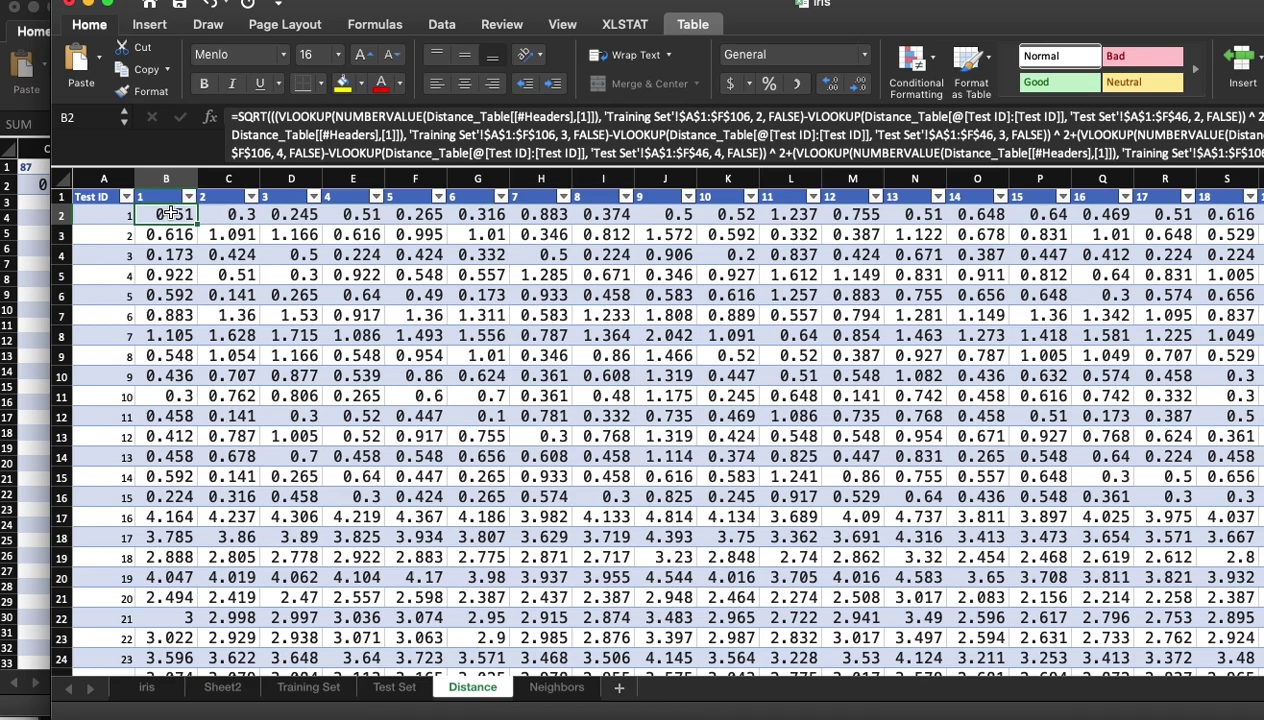
pyautogui.press('super+c')
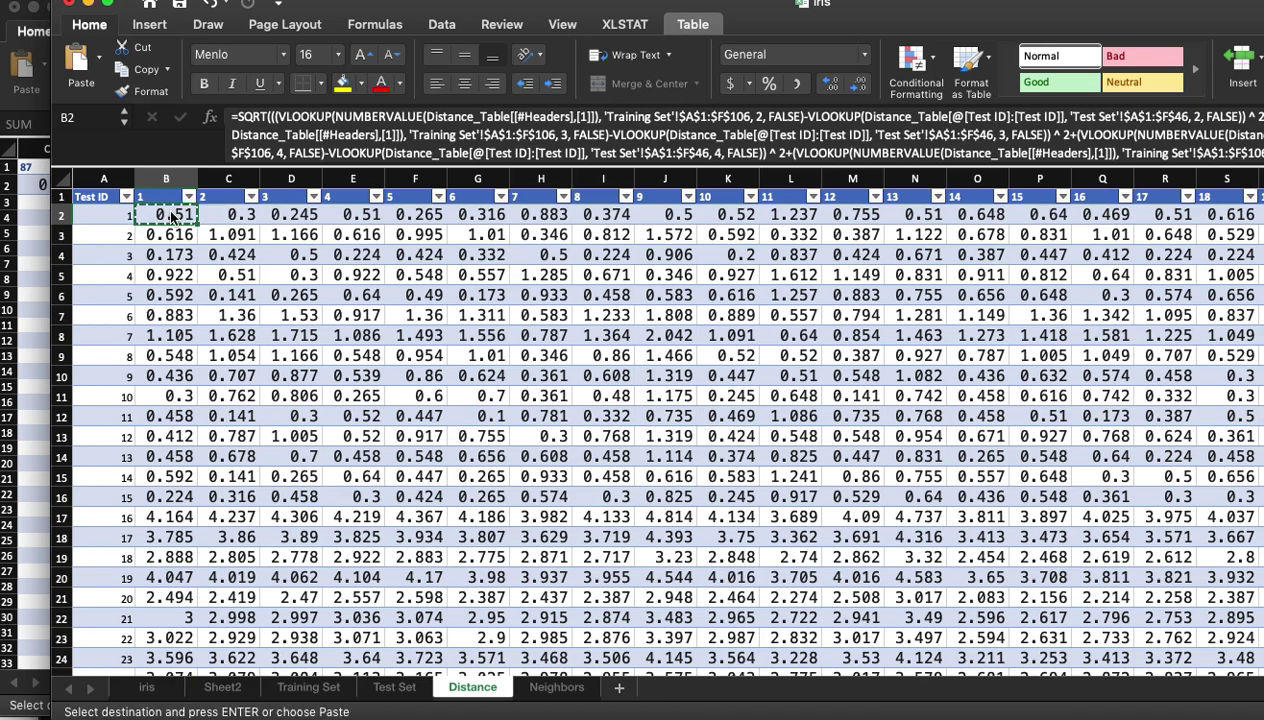
pyautogui.press('super+grave')
pyautogui.click(109, 184)
pyautogui.press('super+v')
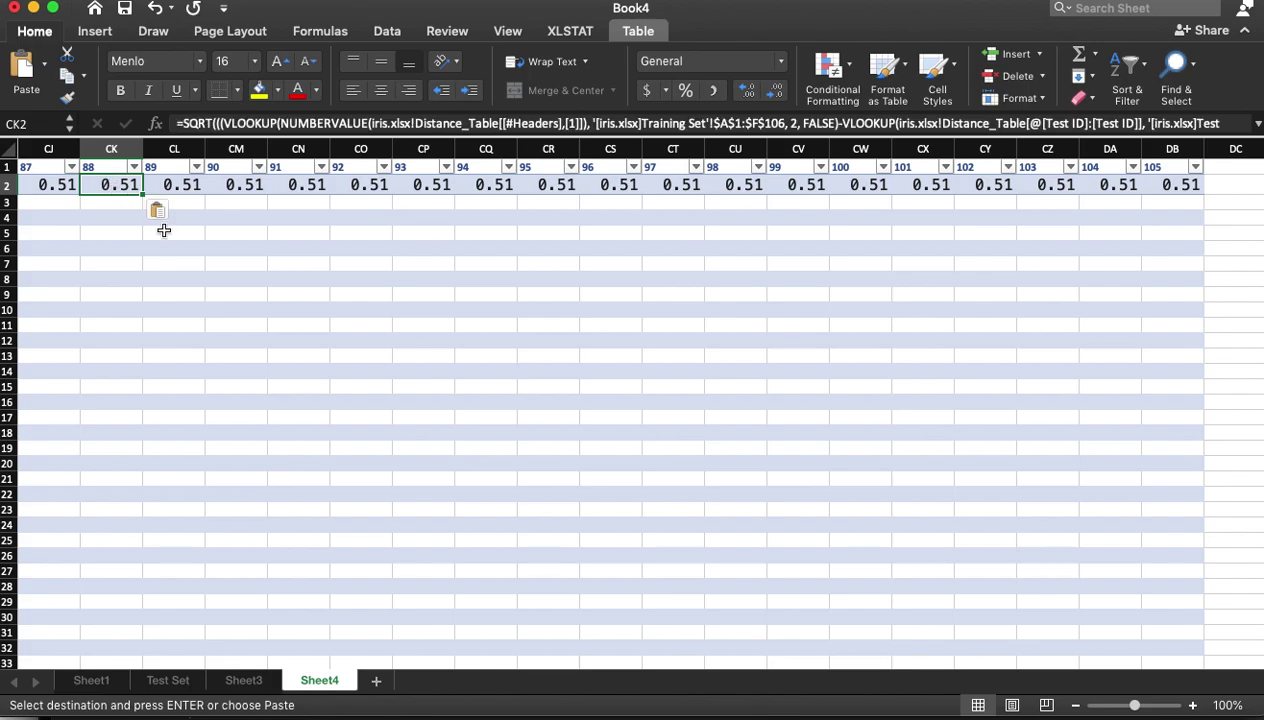
pyautogui.press('Escape')
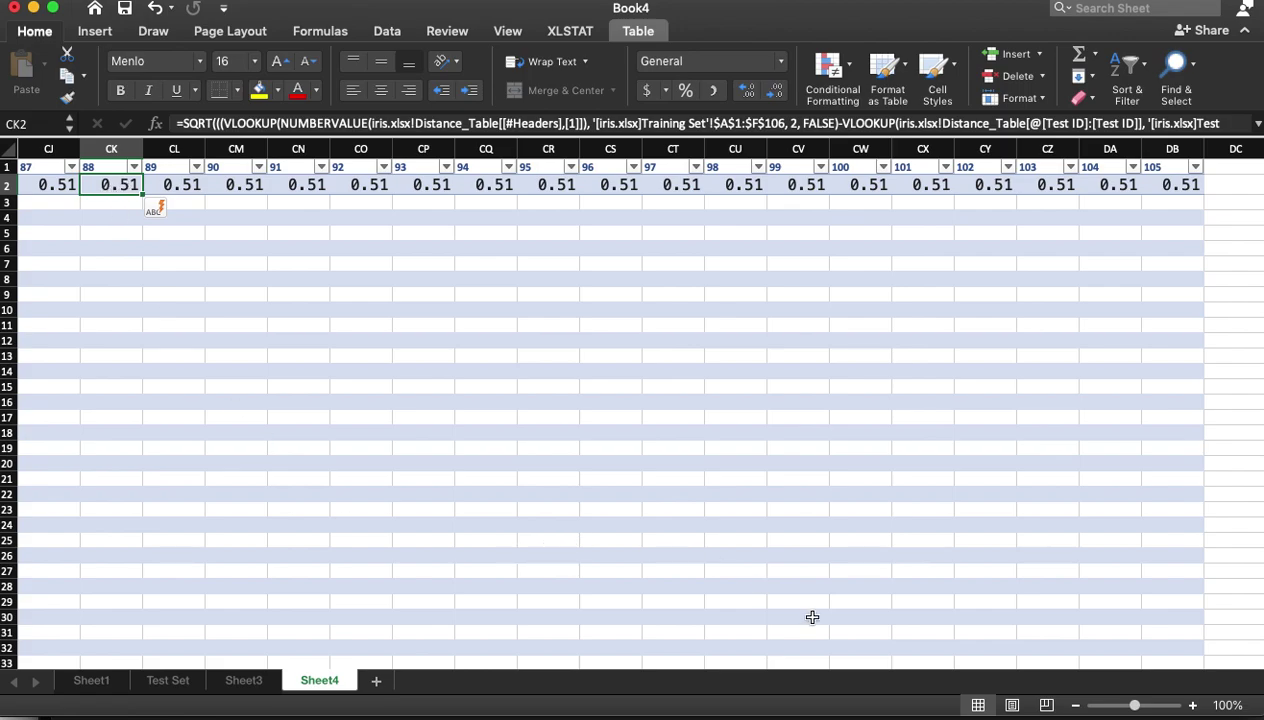
pyautogui.moveTo(982, 662); pyautogui.dragTo(54, 662)
pyautogui.click(97, 188)
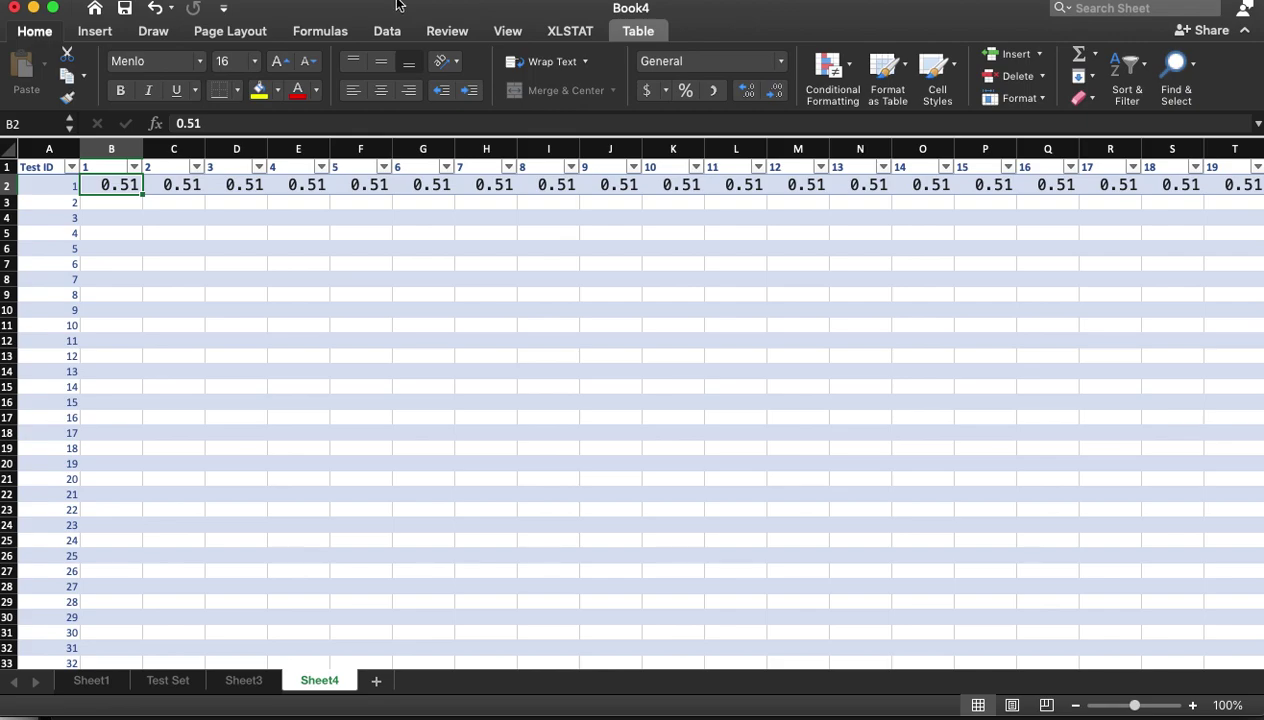
# Paste the iris B2 distance formula into B2, fix its references, and extend it into C2.
pyautogui.press('super+grave')
pyautogui.click(192, 272)
pyautogui.click(176, 214)
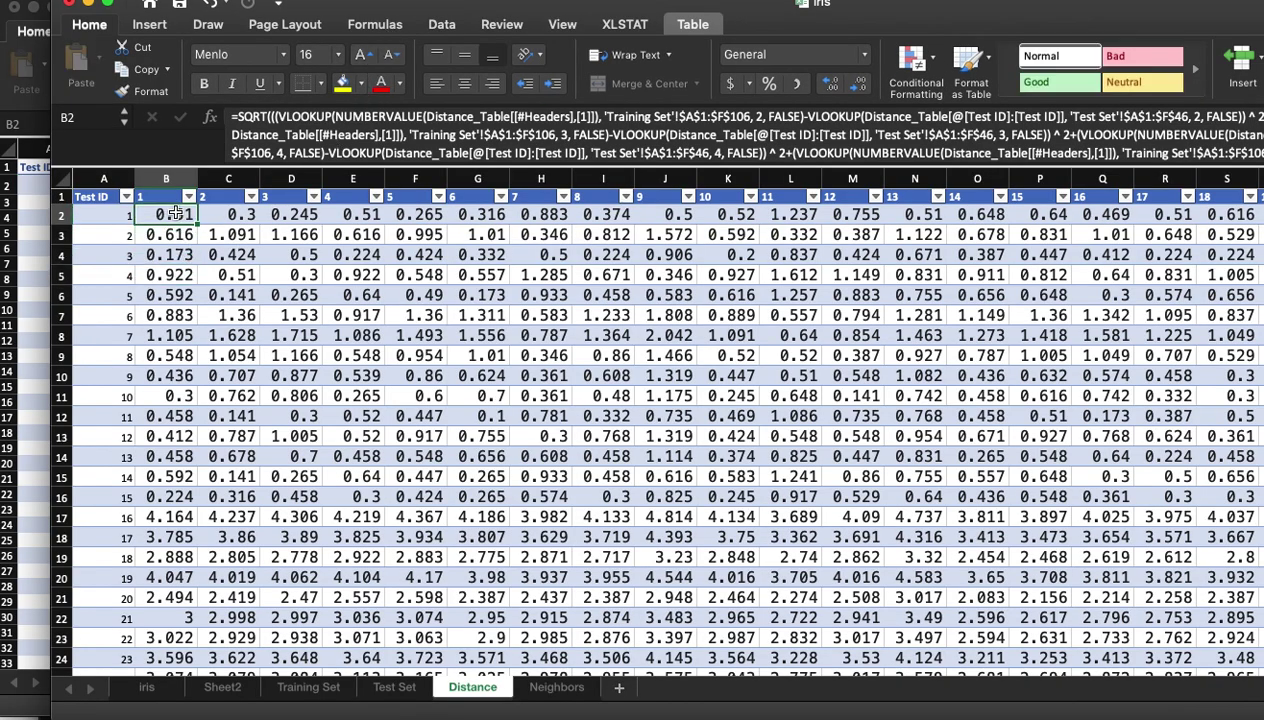
pyautogui.press('super+c')
pyautogui.press('super+grave')
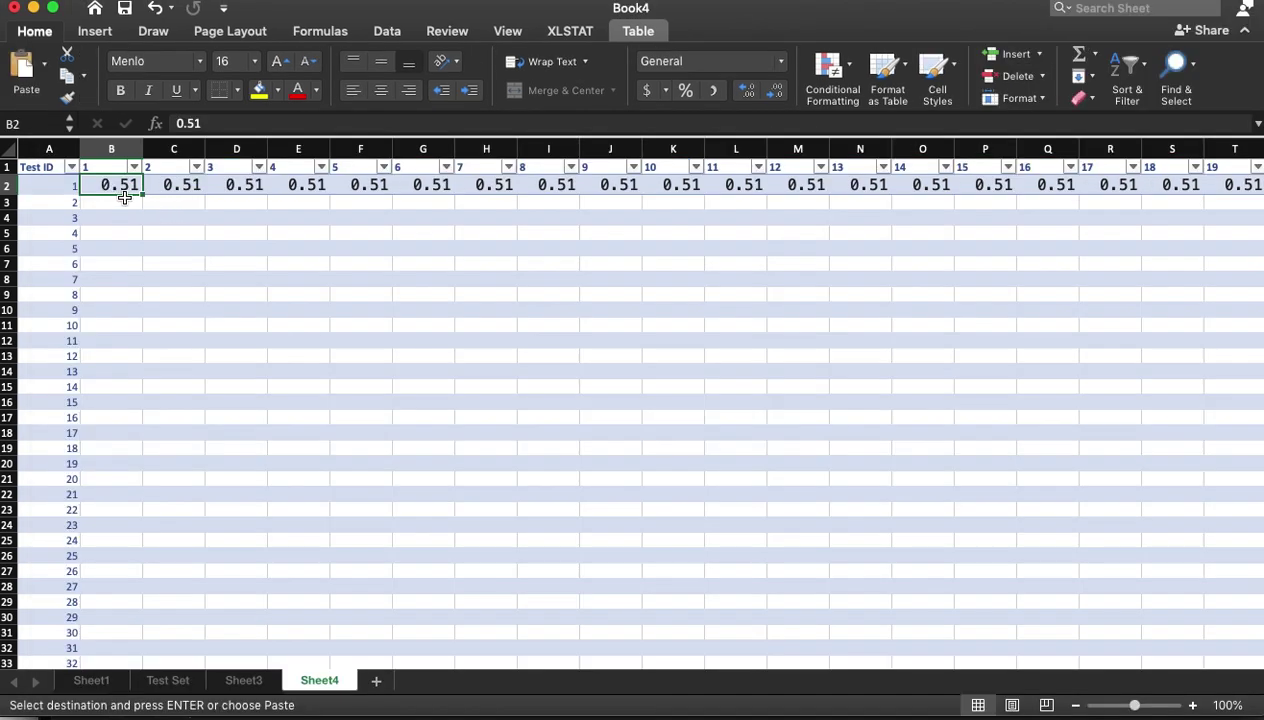
pyautogui.press('super+v')
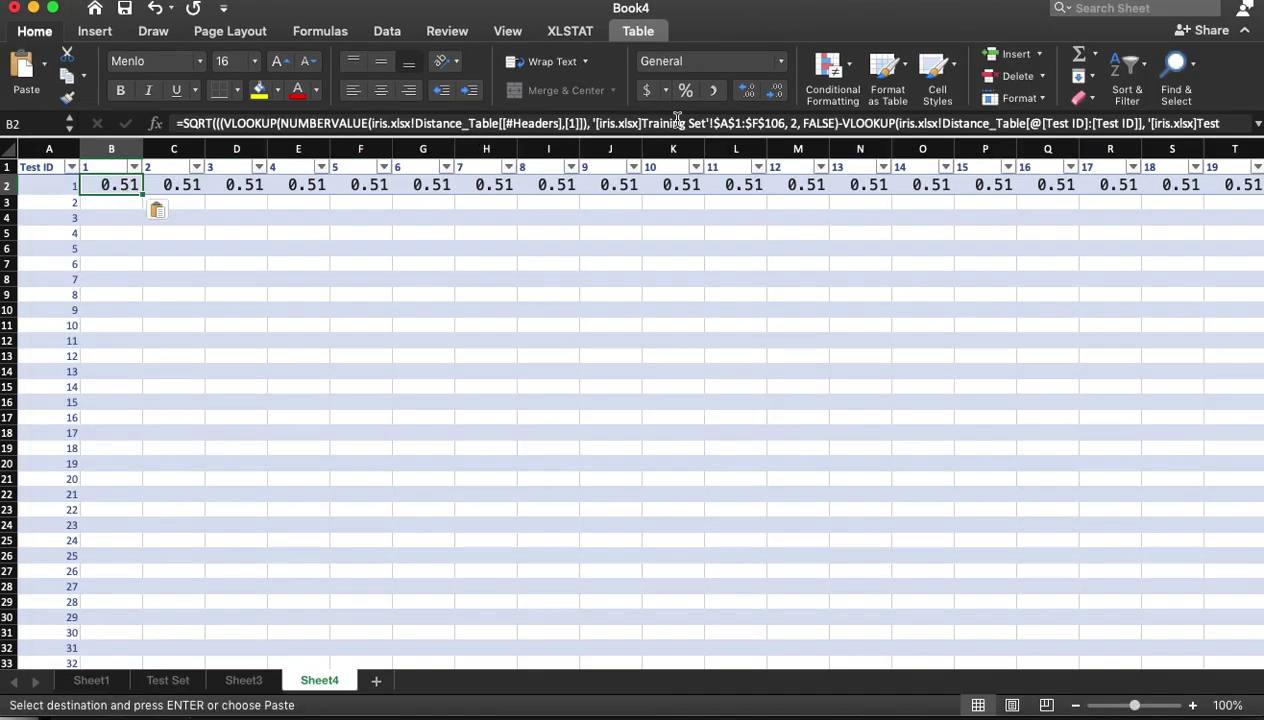
pyautogui.click(722, 122)
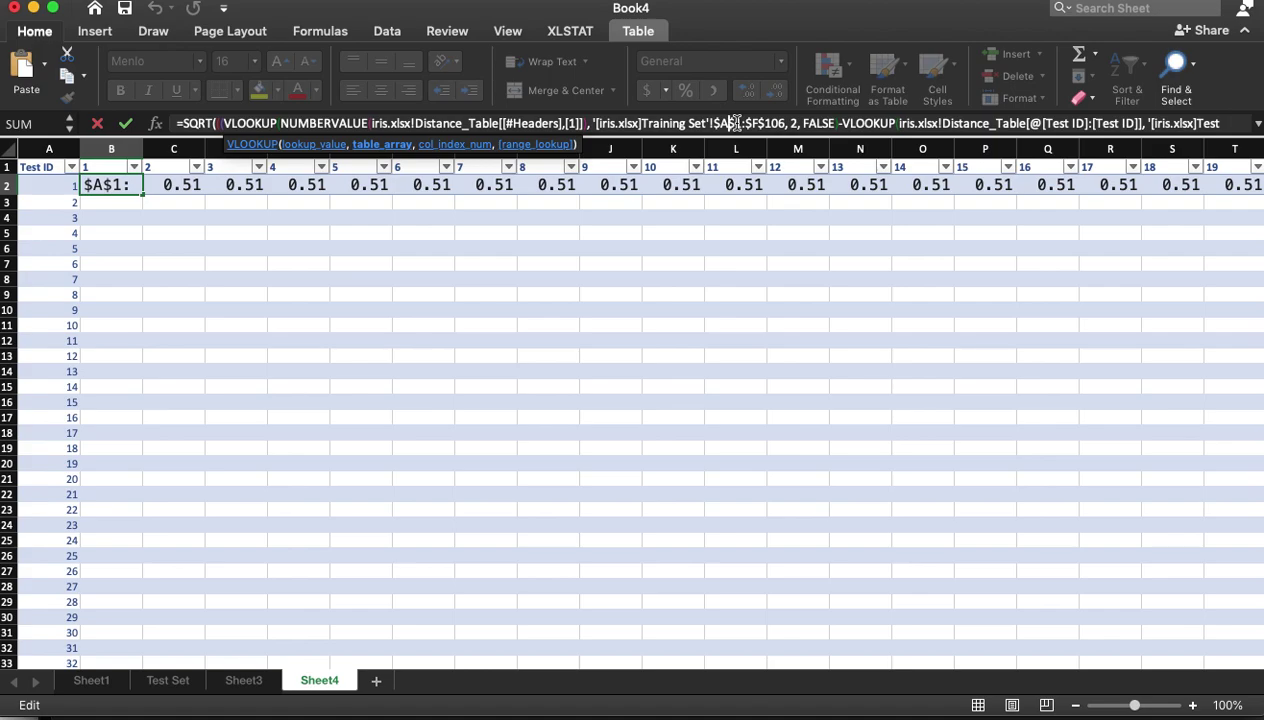
pyautogui.press('Return')
pyautogui.click(110, 186)
pyautogui.moveTo(142, 194); pyautogui.dragTo(1125, 554)
# Deselect the filled distance range and scroll back to the top-left of the table.
pyautogui.click(500, 538)
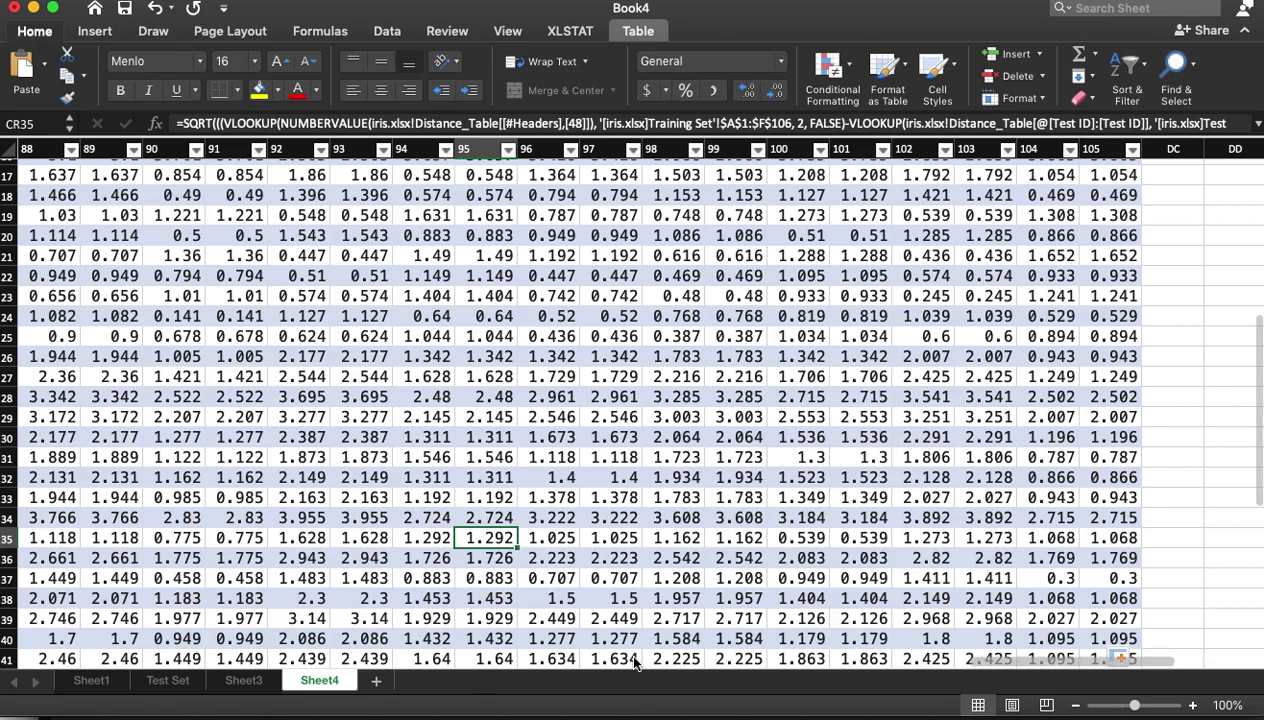
pyautogui.moveTo(1022, 666); pyautogui.dragTo(55, 668)
pyautogui.scroll(10, 240, 313)
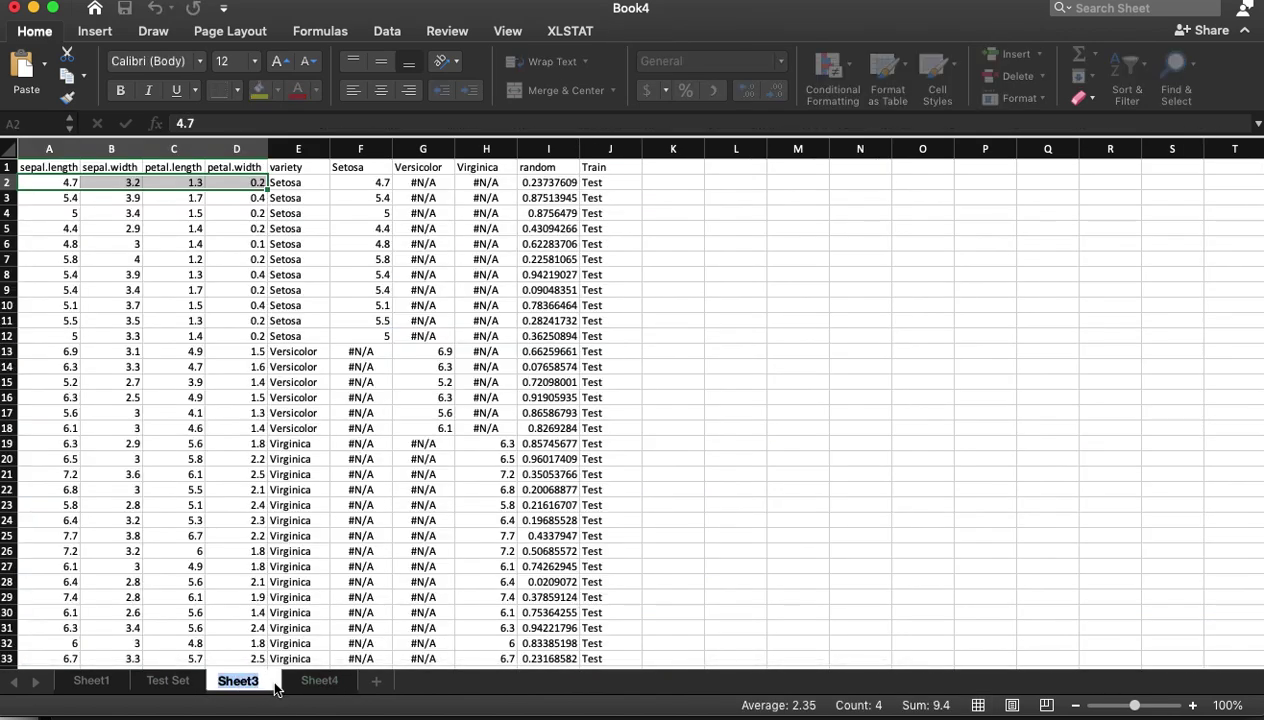
# Give Sheet3 the name 'Train Set', then go back to Sheet4's distance table.
pyautogui.write('T')
pyautogui.write('rain Set')
pyautogui.press('Return')
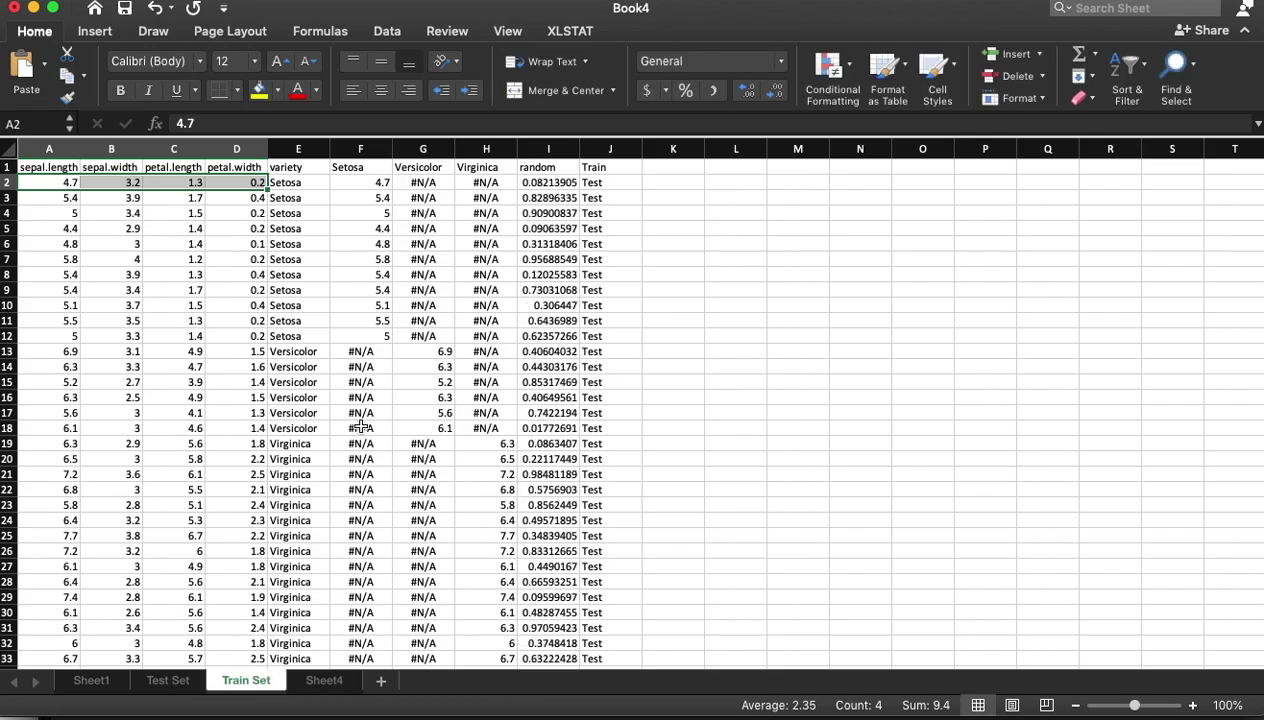
pyautogui.click(325, 686)
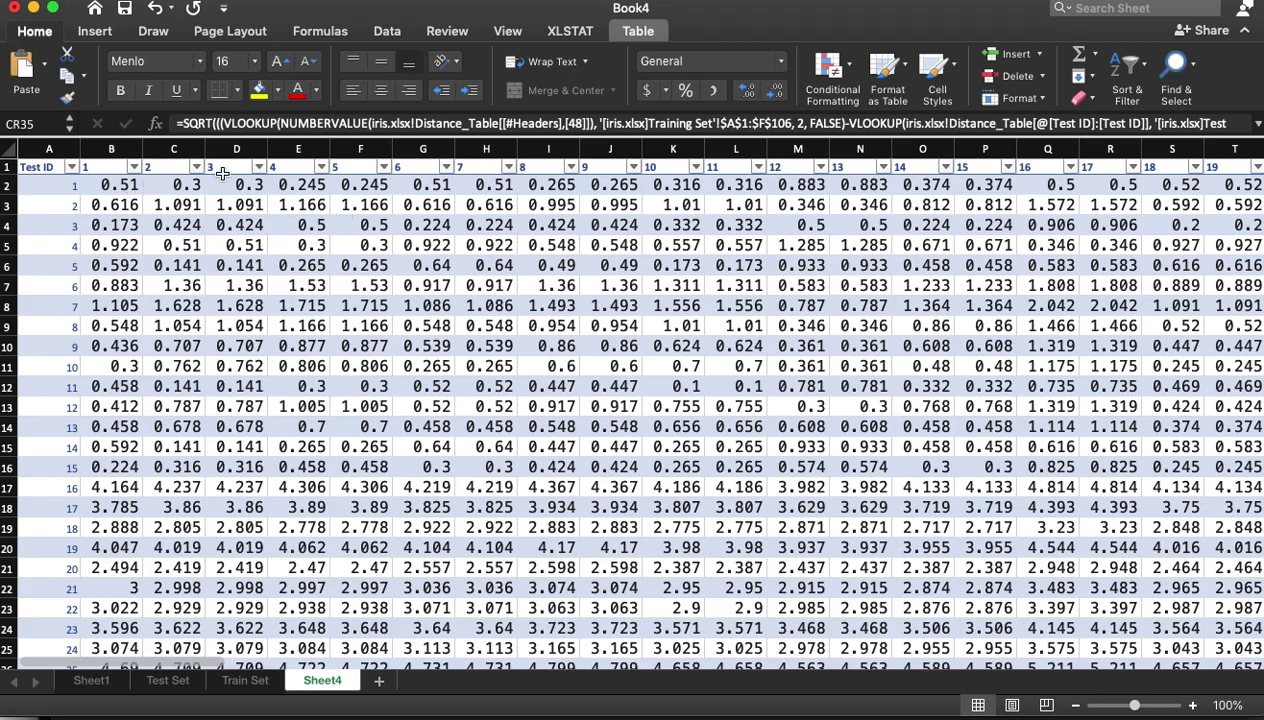
# Build a CR35 formula referencing the iris Distance sheet's B2, then point it at Book4's Train Set sheet.
pyautogui.click(418, 124)
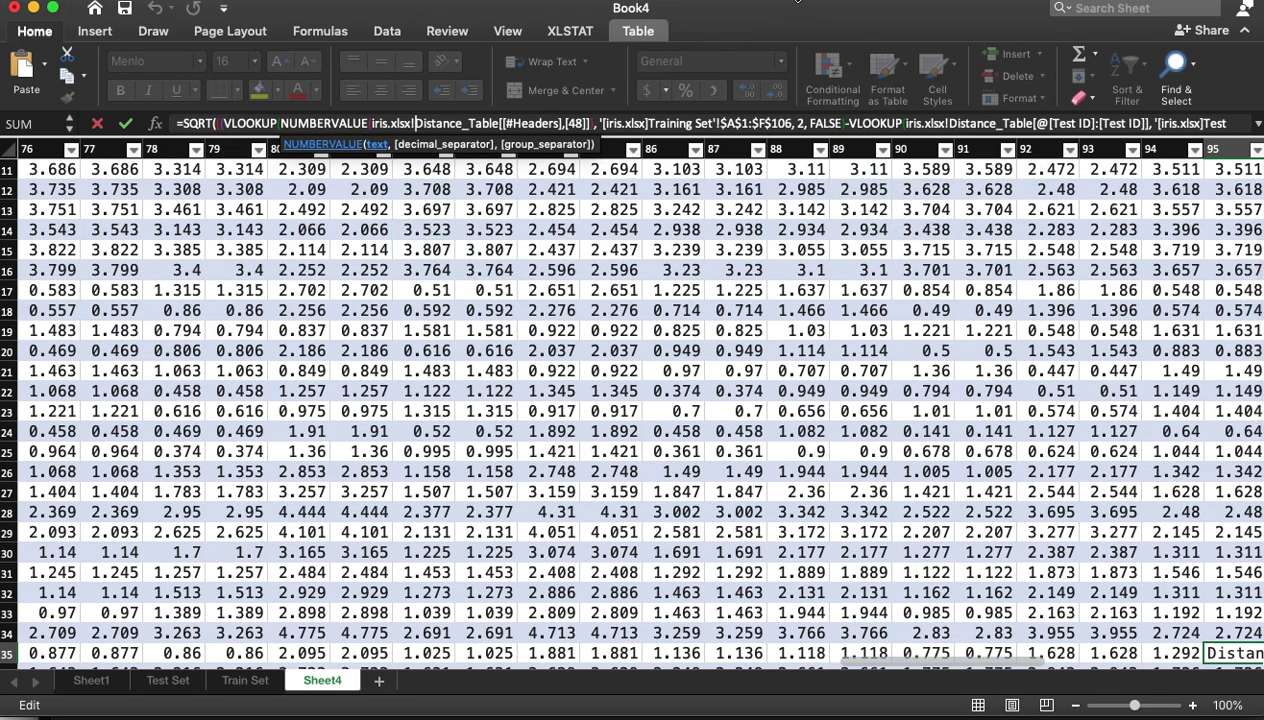
pyautogui.press('super+grave')
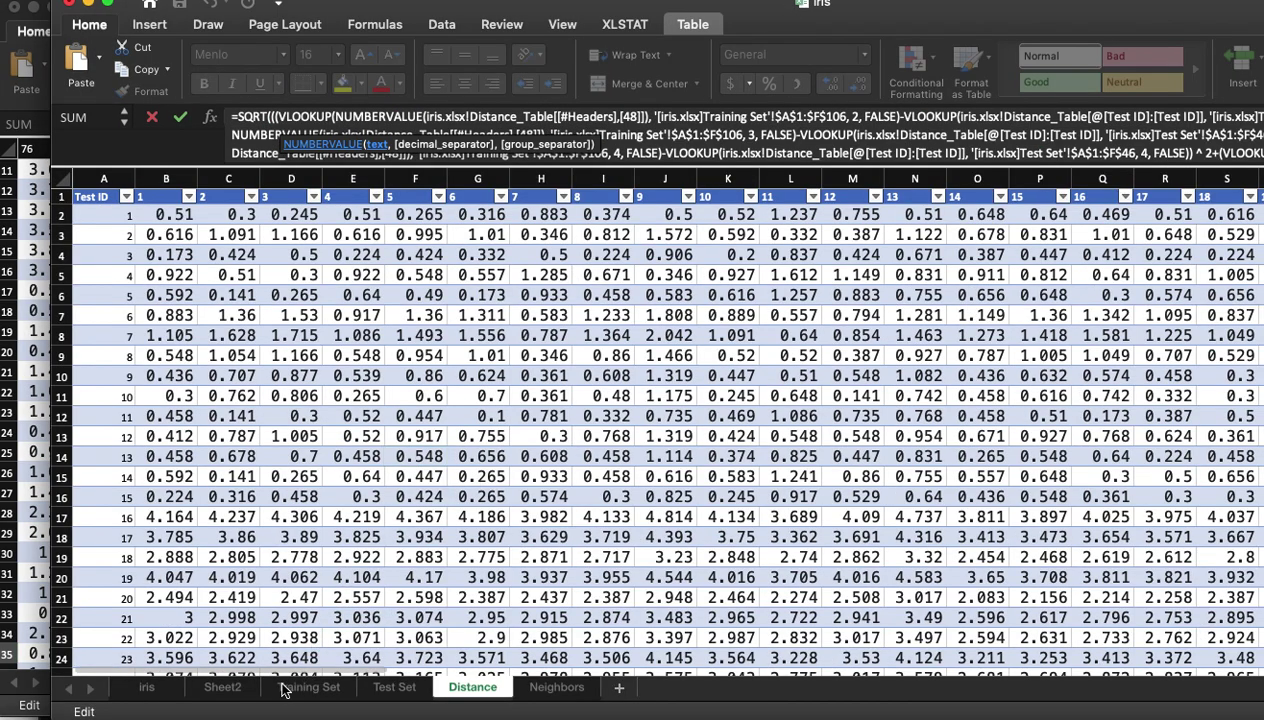
pyautogui.click(310, 688)
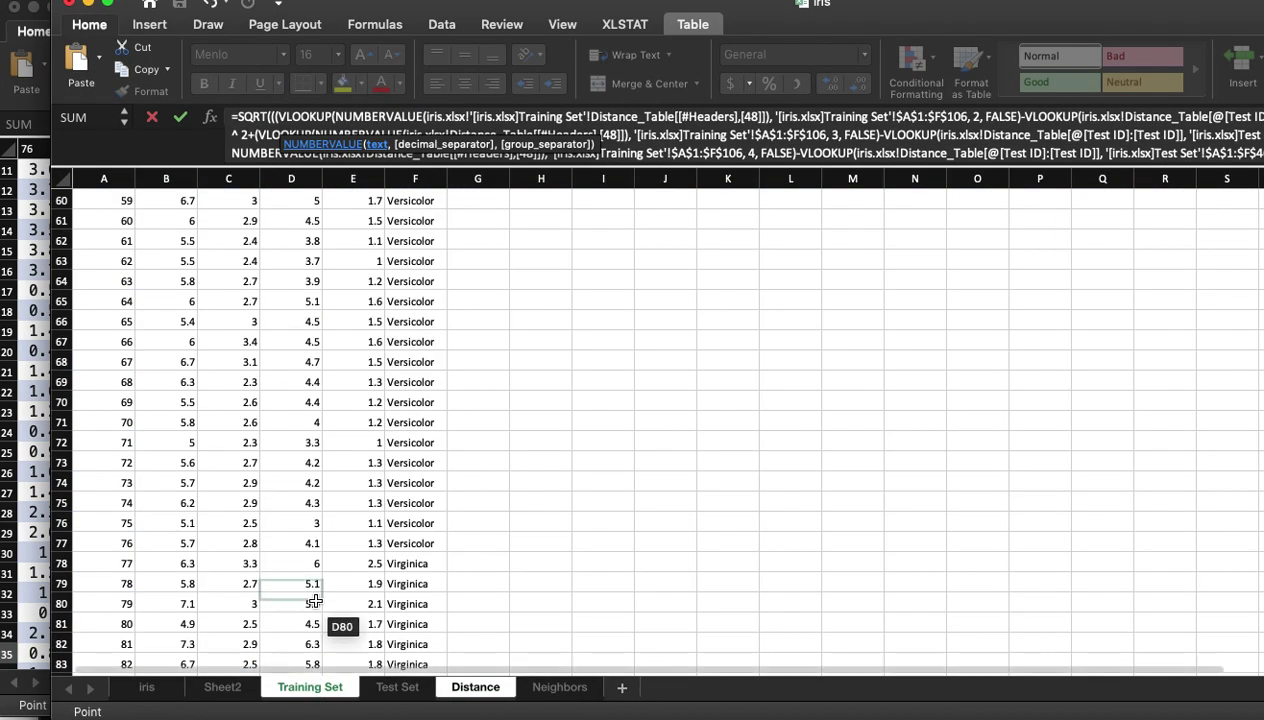
pyautogui.click(488, 689)
pyautogui.click(163, 214)
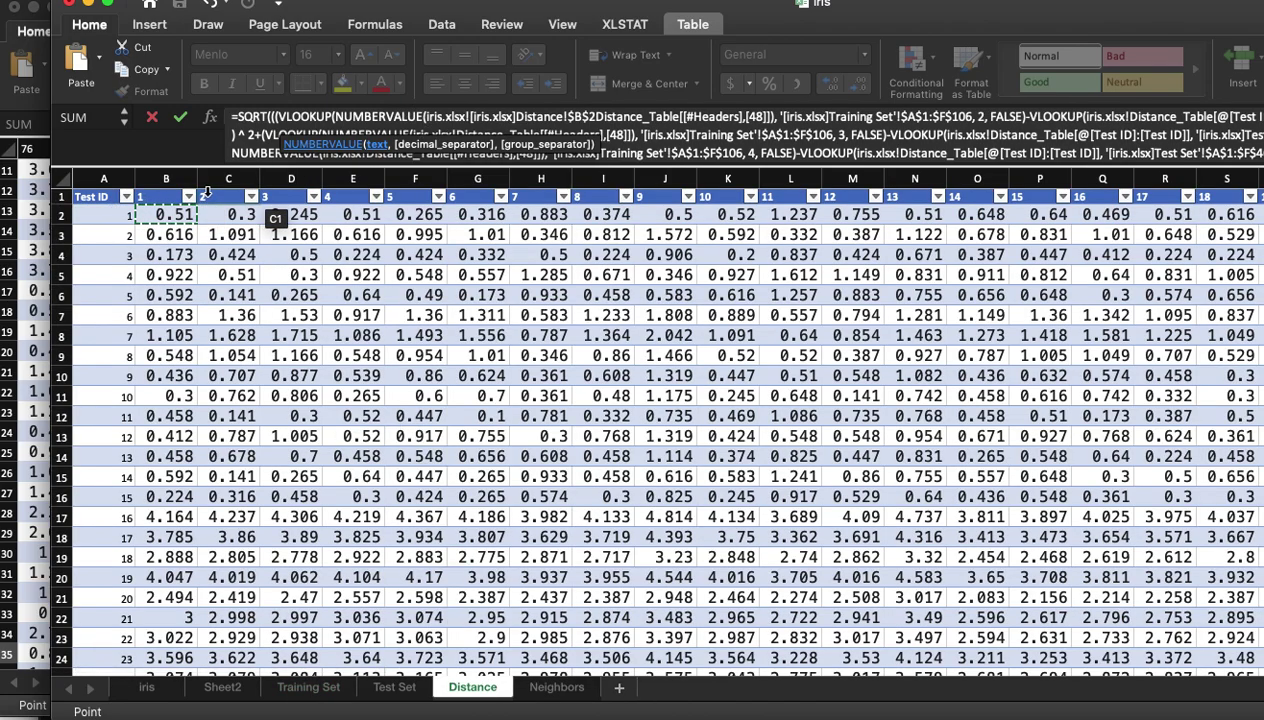
pyautogui.click(518, 118)
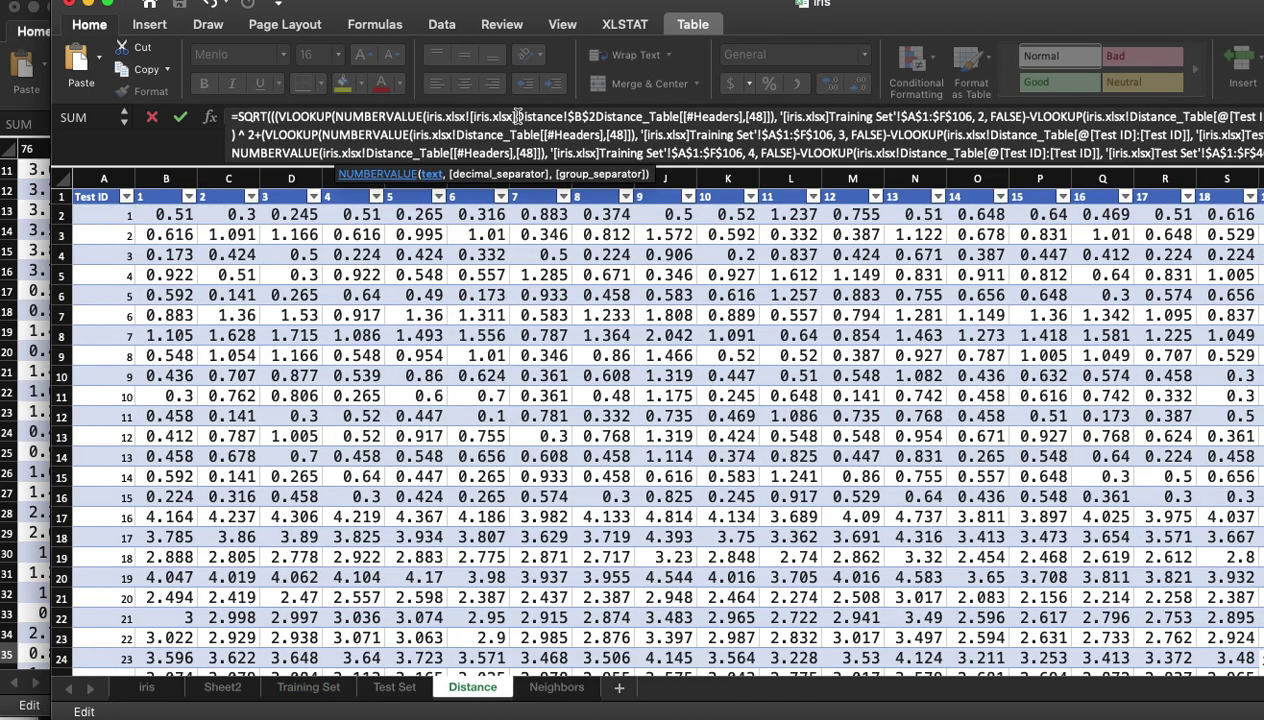
pyautogui.press('Down')
pyautogui.press('Down')
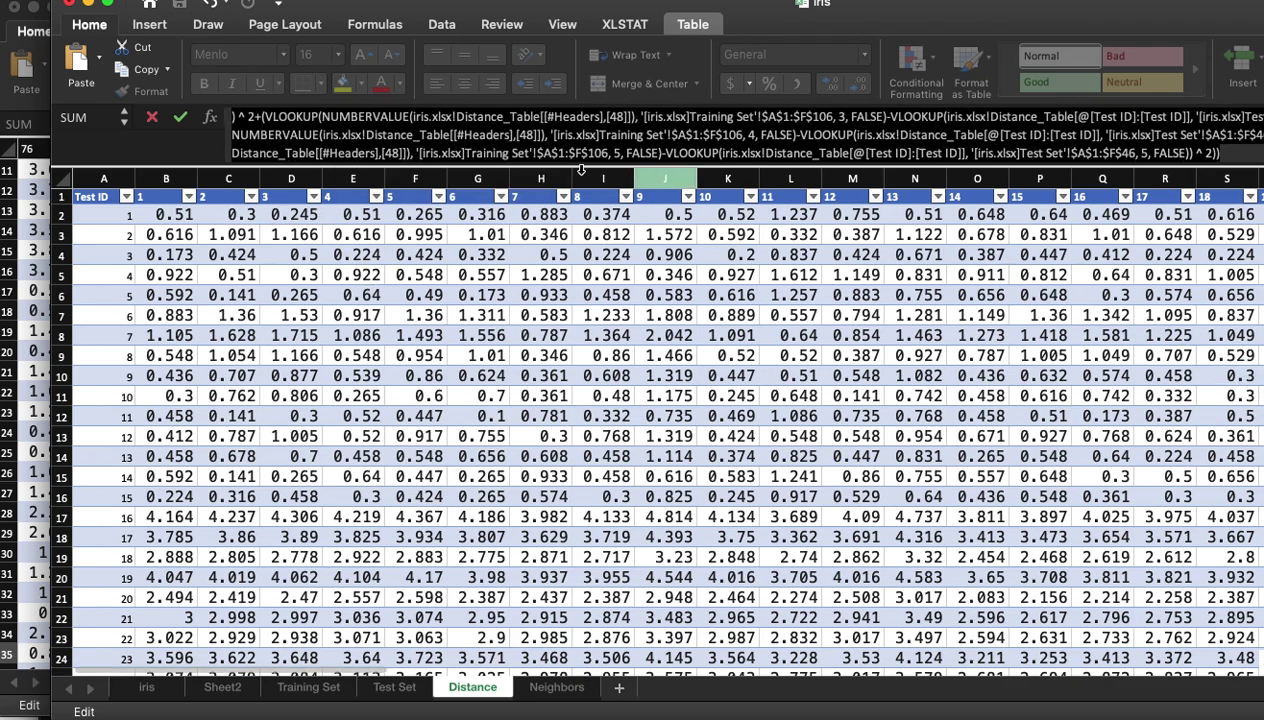
pyautogui.click(35, 100)
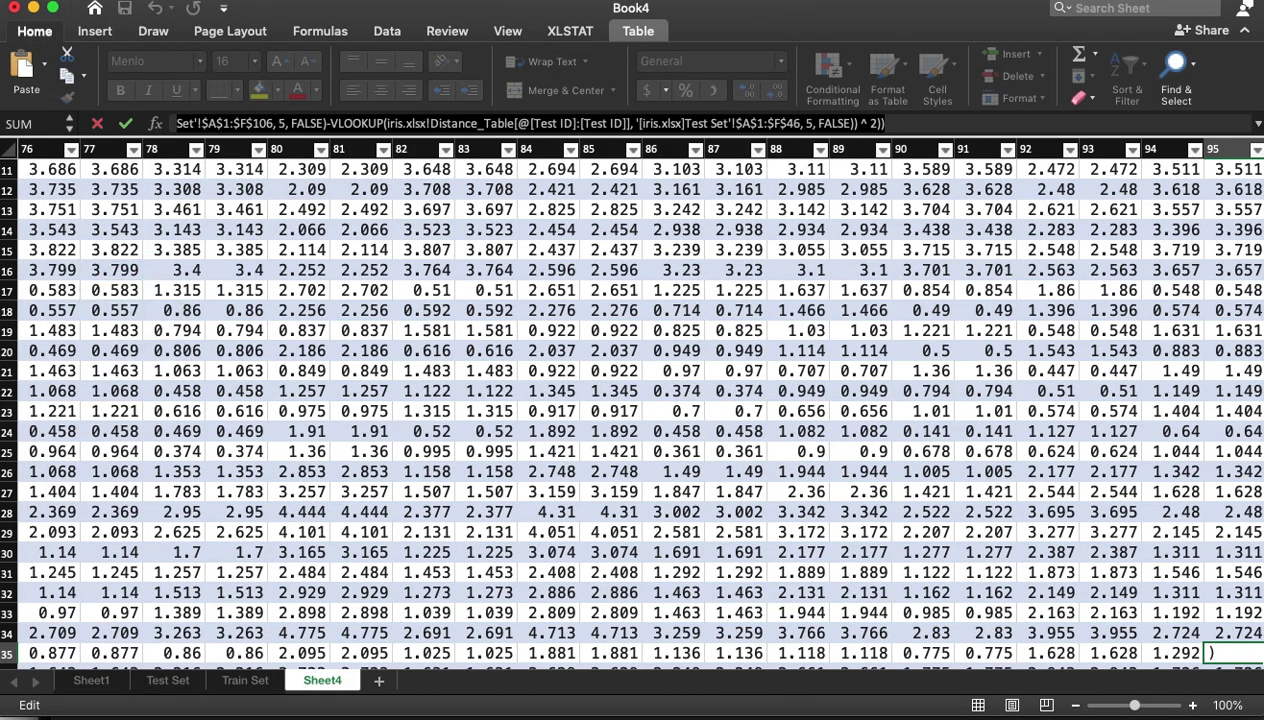
pyautogui.moveTo(858, 664); pyautogui.dragTo(637, 669)
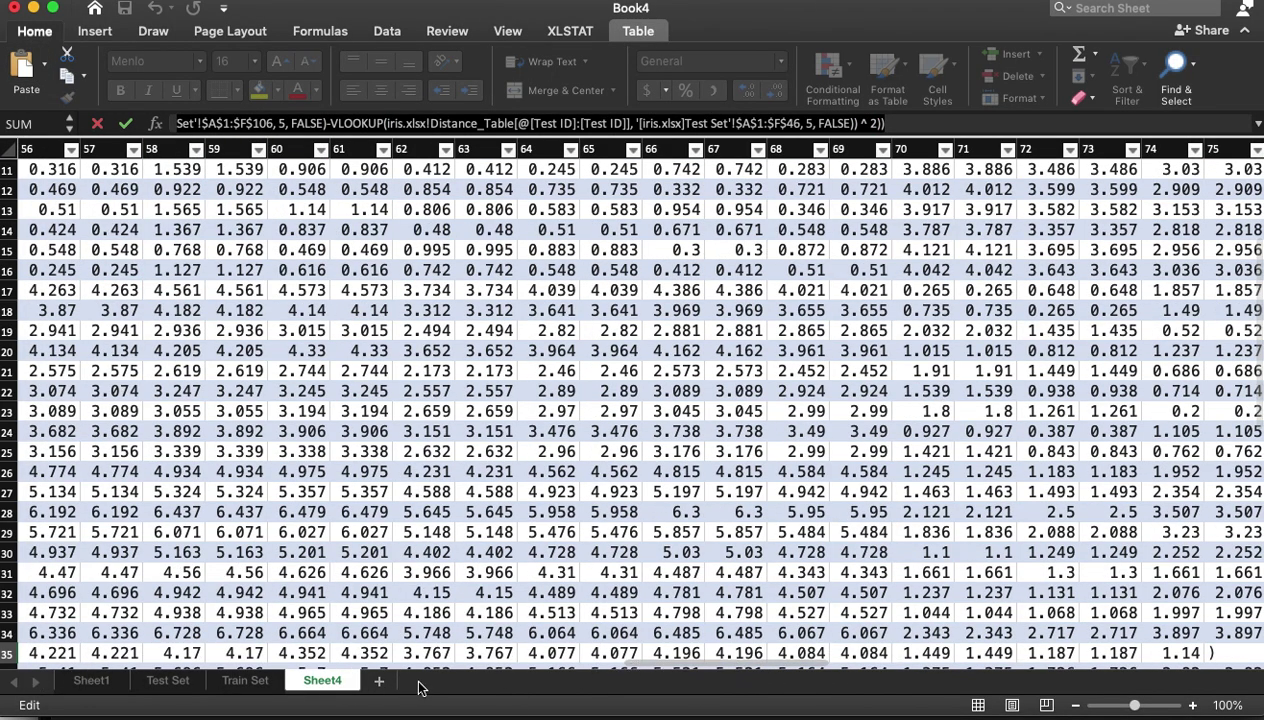
pyautogui.moveTo(728, 662); pyautogui.dragTo(36, 686)
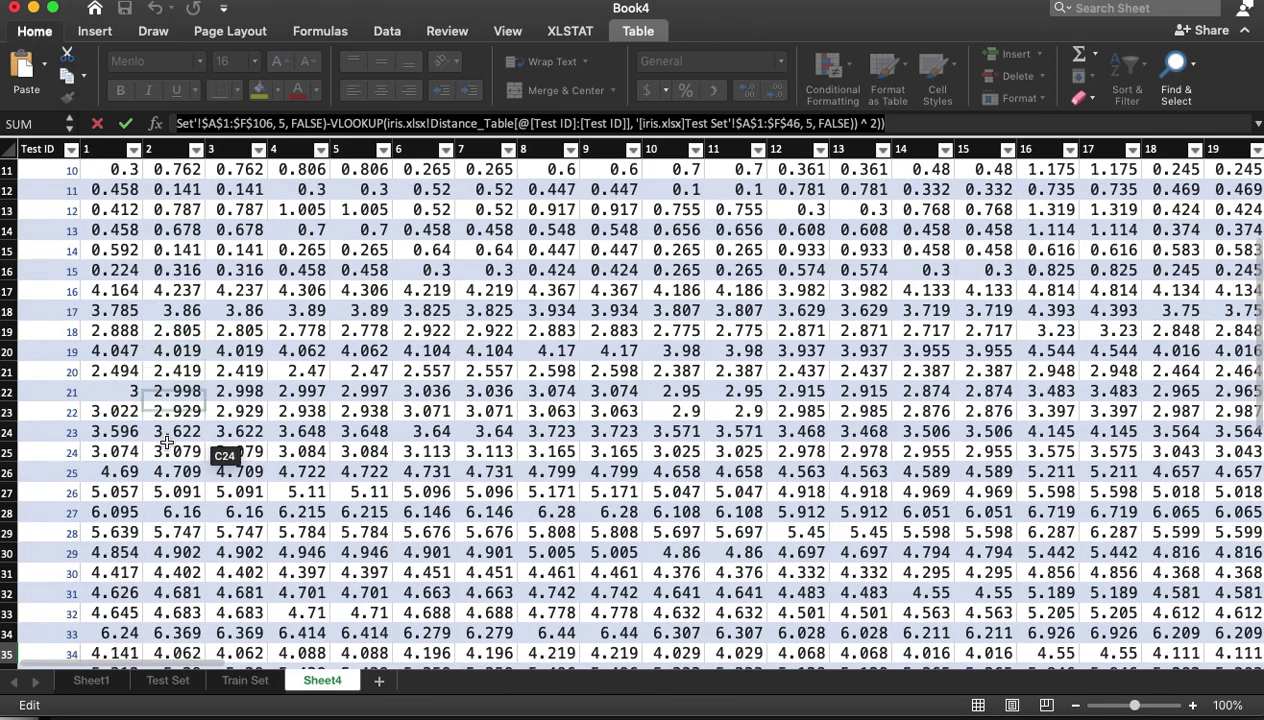
pyautogui.click(248, 680)
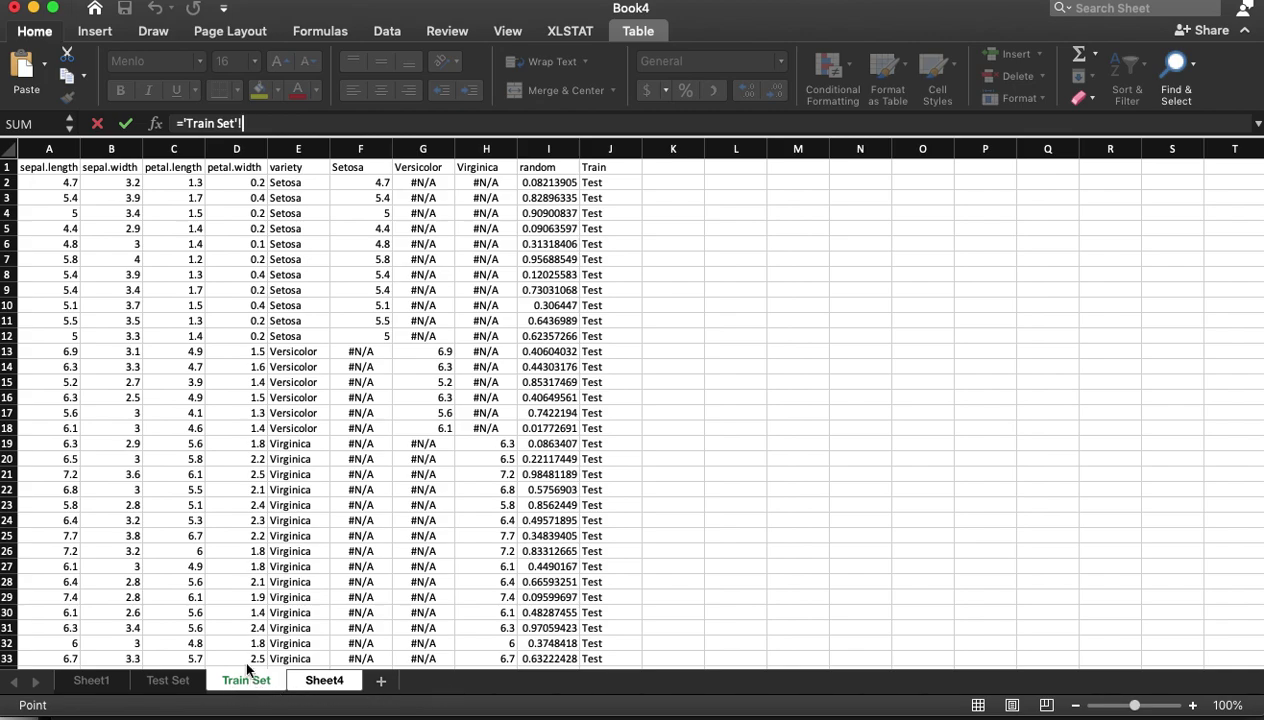
# Abandon the CR35 formula entry, leaving the cell blank.
pyautogui.click(325, 681)
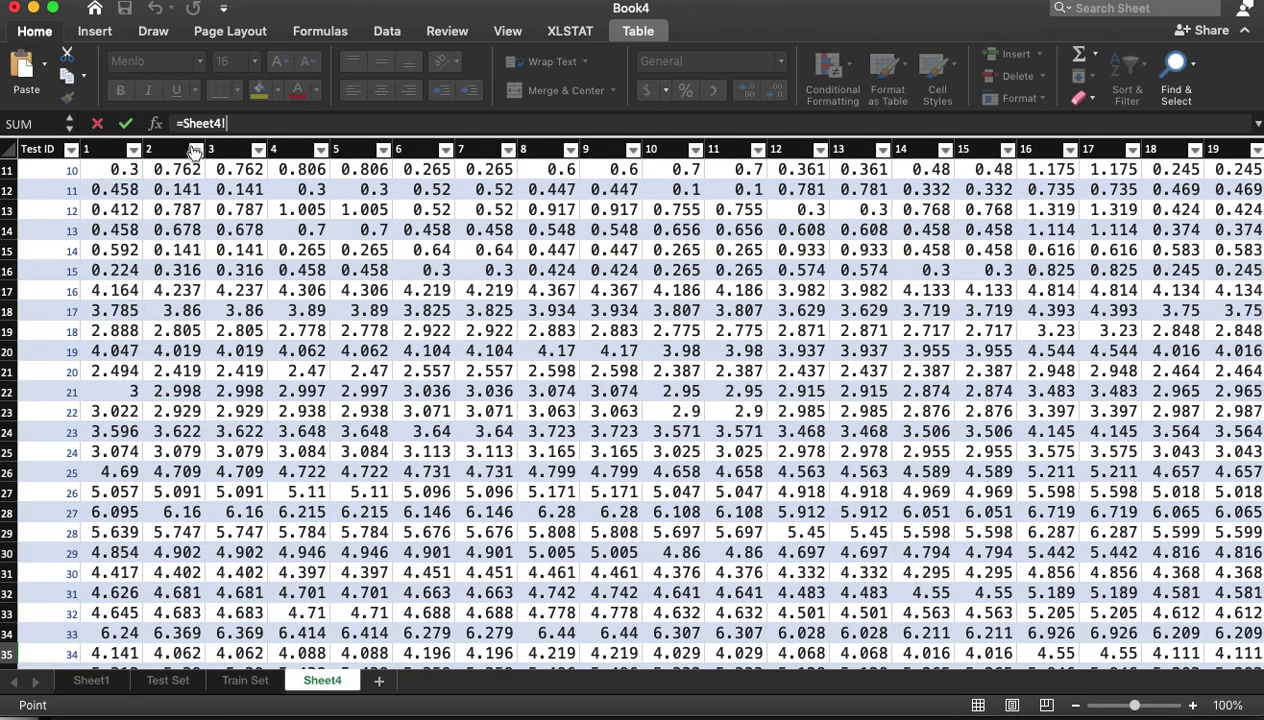
pyautogui.press('BackSpace')
pyautogui.press('BackSpace')
pyautogui.press('BackSpace')
pyautogui.press('BackSpace')
pyautogui.press('BackSpace')
pyautogui.press('BackSpace')
pyautogui.press('BackSpace')
pyautogui.press('BackSpace')
pyautogui.press('Return')
# Rename the Train Set sheet to 'Training Set' and return to Sheet4.
pyautogui.click(240, 684)
pyautogui.rightClick(238, 684)
pyautogui.click(285, 637)
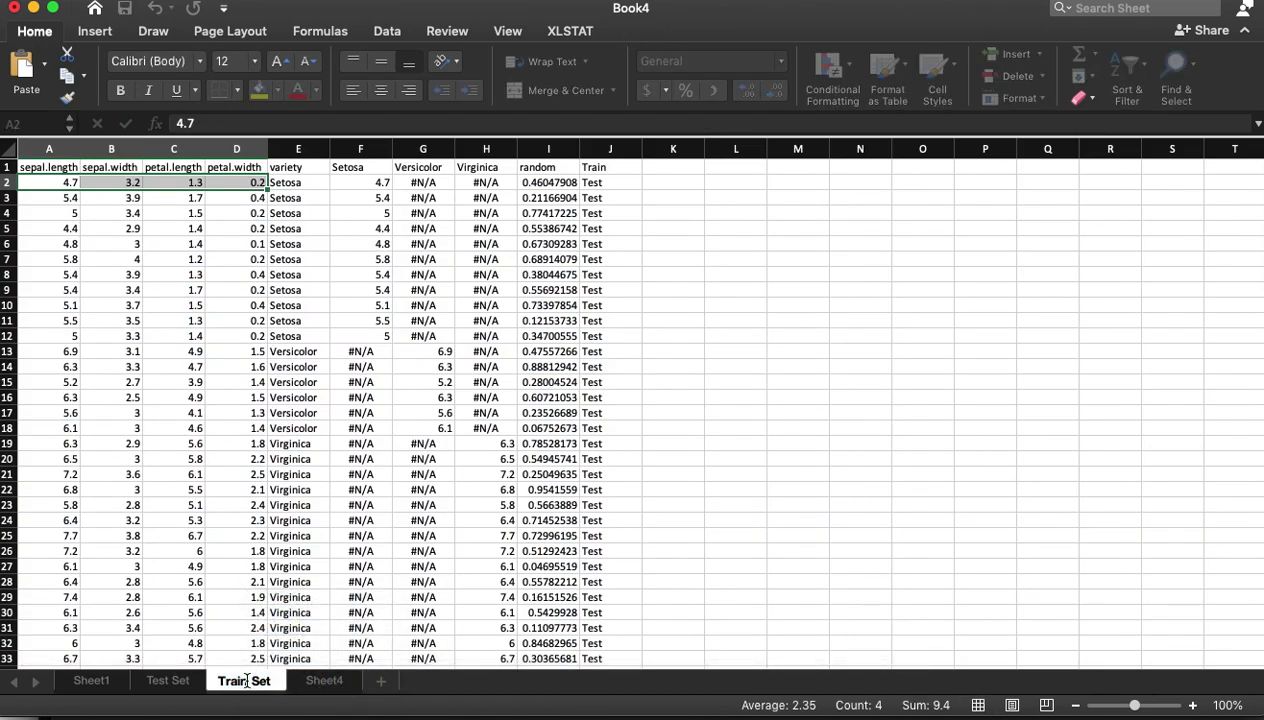
pyautogui.write('ing')
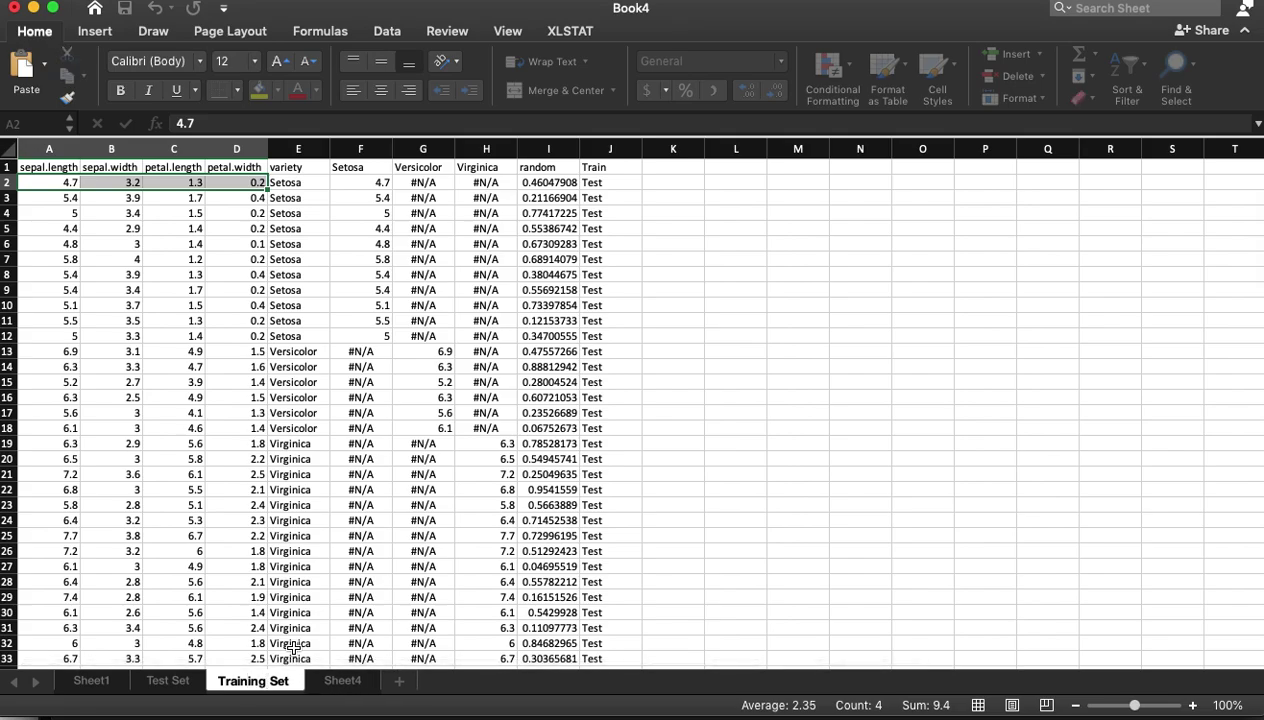
pyautogui.press('Return')
pyautogui.click(352, 684)
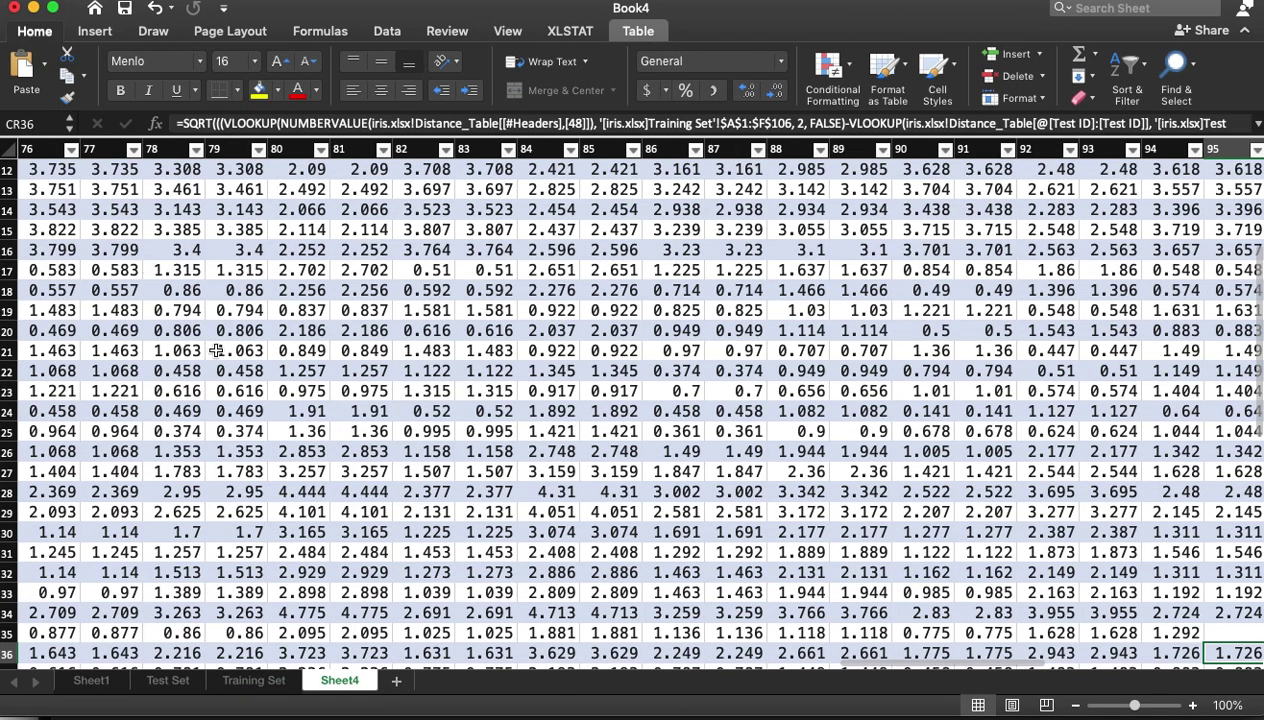
# Clear Sheet4's B2 and paste the SQRT/VLOOKUP distance formula into it.
pyautogui.moveTo(861, 666); pyautogui.dragTo(15, 668)
pyautogui.scroll(5, 77, 311)
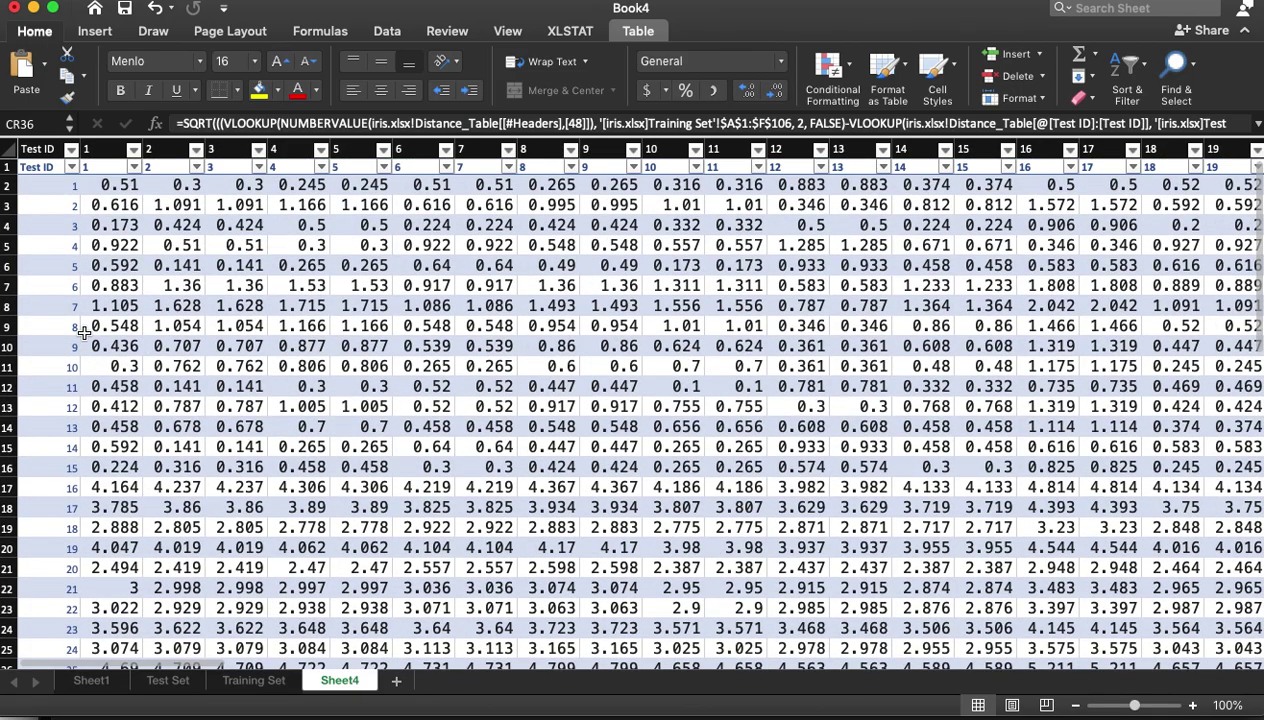
pyautogui.click(112, 186)
pyautogui.press('Delete')
pyautogui.press('super+v')
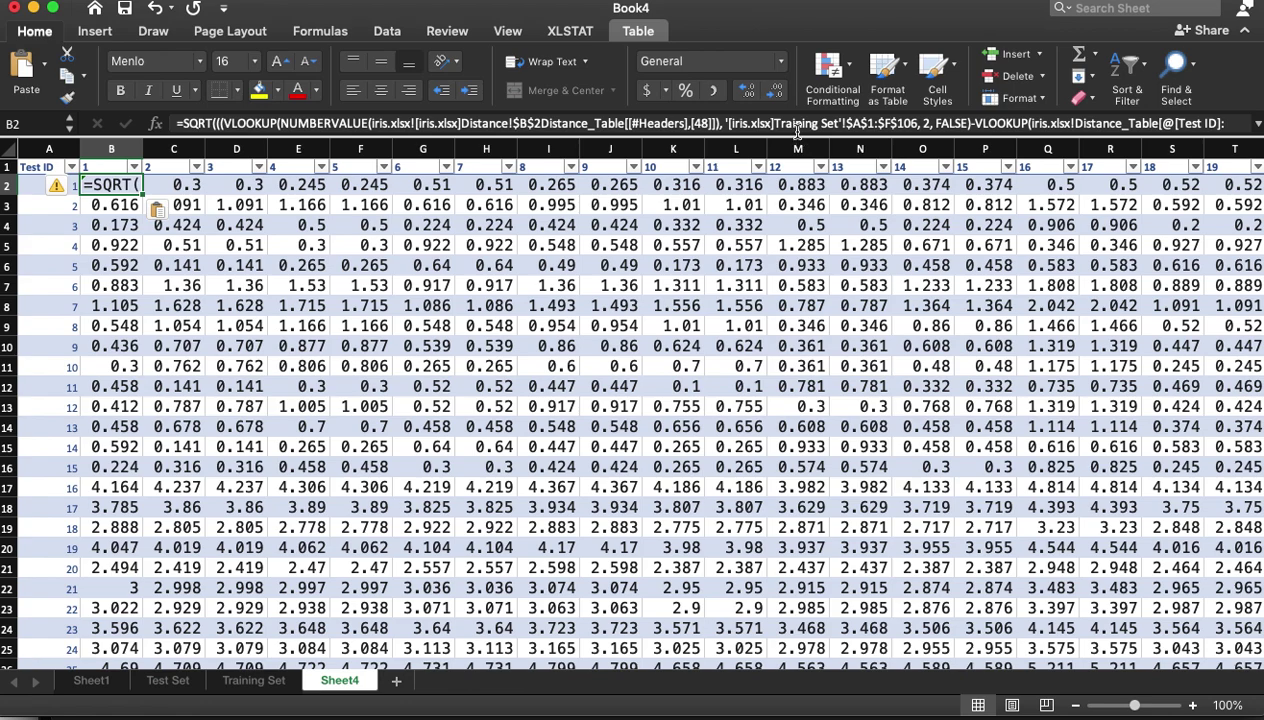
pyautogui.click(780, 124)
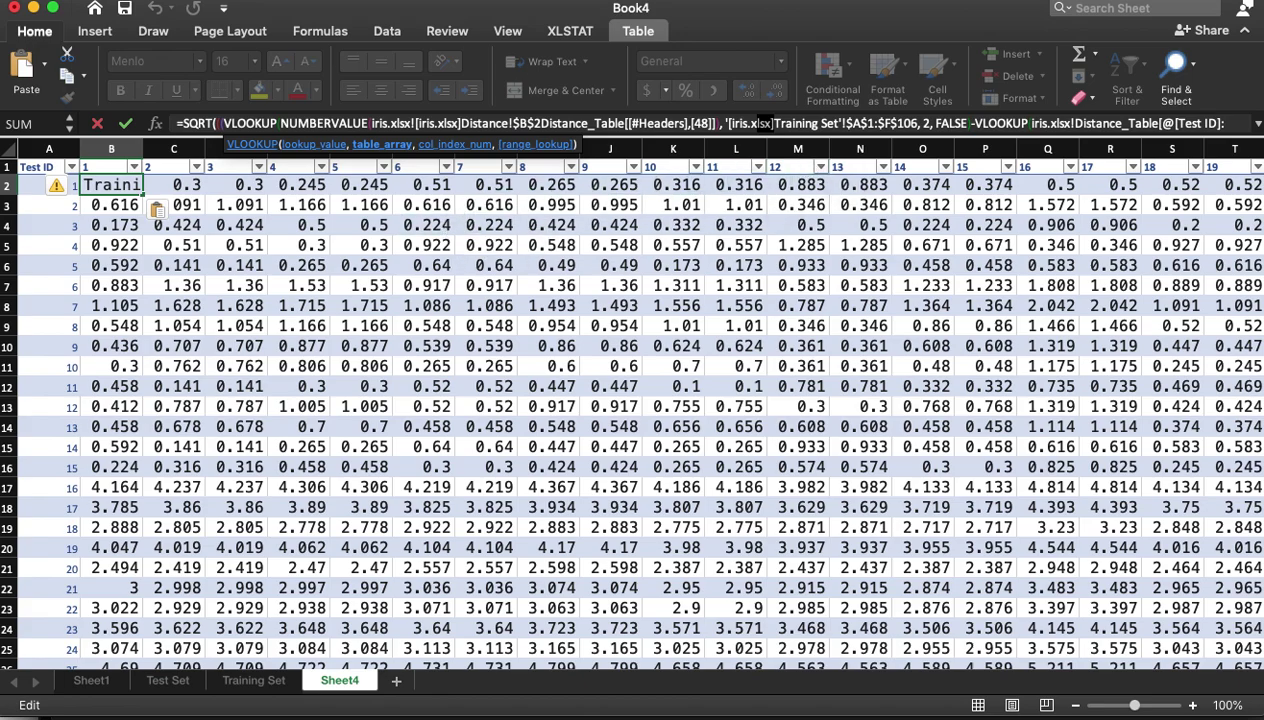
# Try re-pointing the formula's references to E5 and F5, cancel the edit, and inspect D4.
pyautogui.press('super+grave')
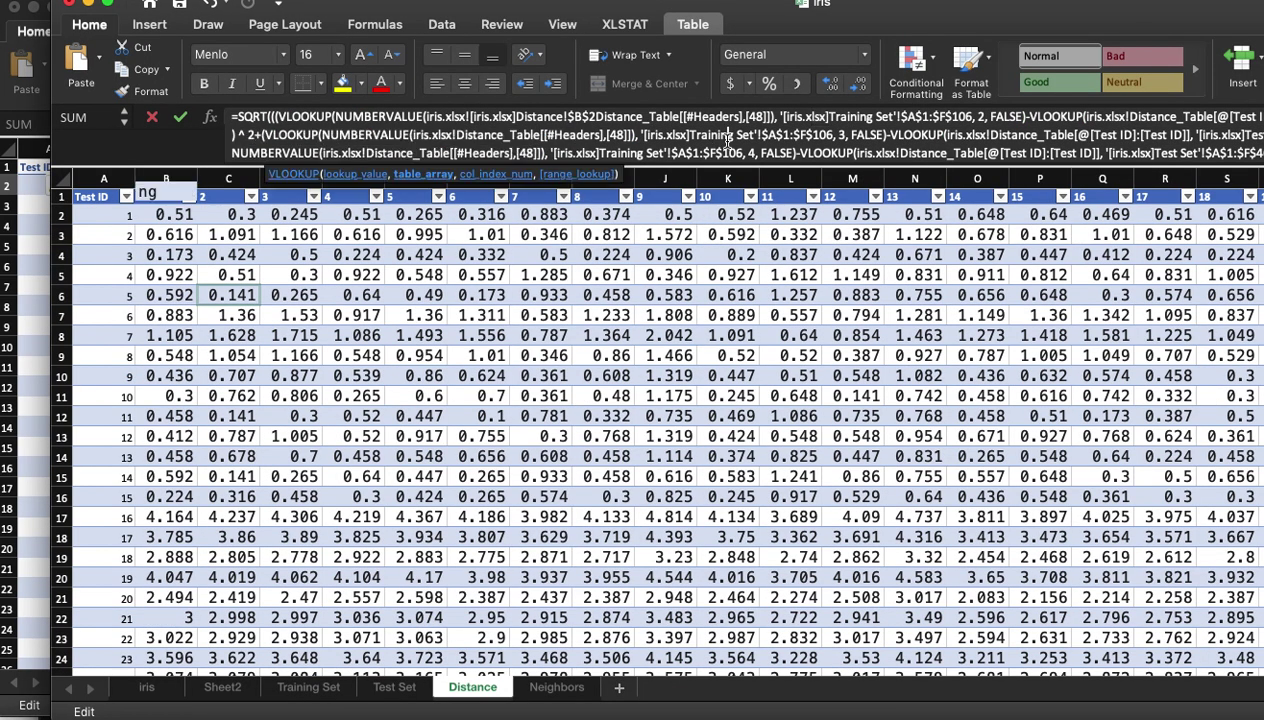
pyautogui.press('super+grave')
pyautogui.click(885, 251)
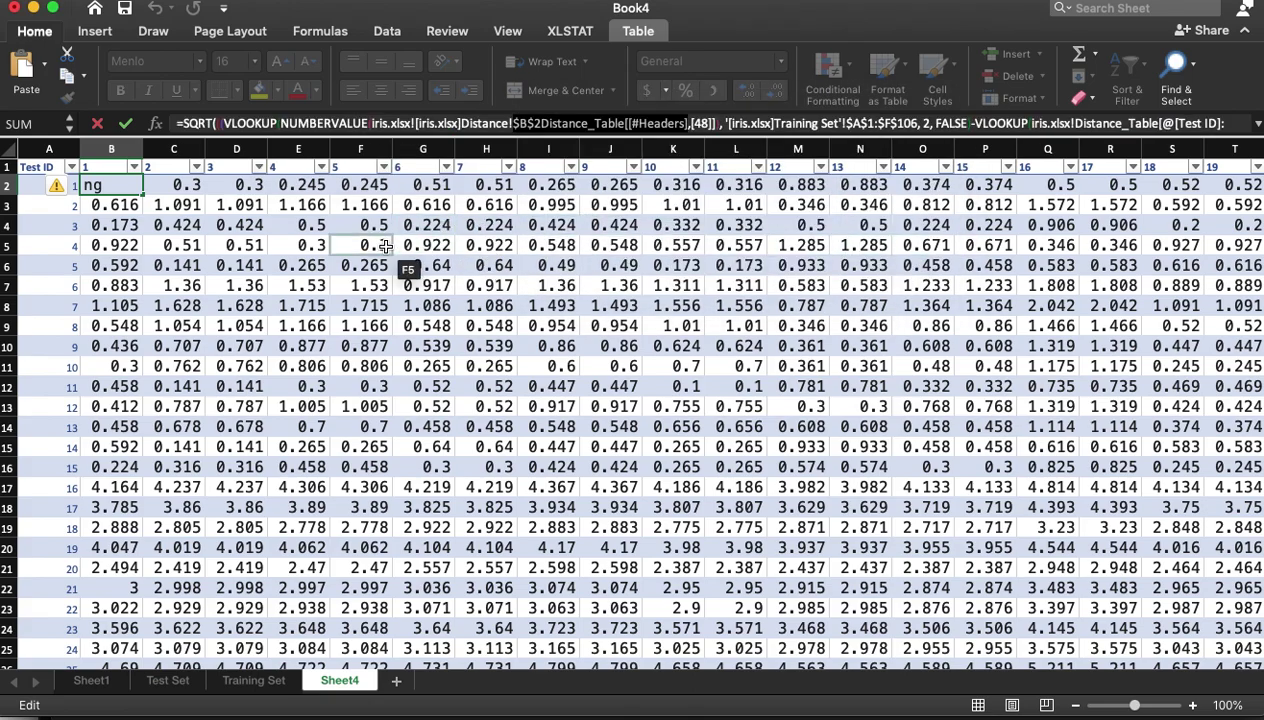
pyautogui.click(384, 246)
pyautogui.click(318, 245)
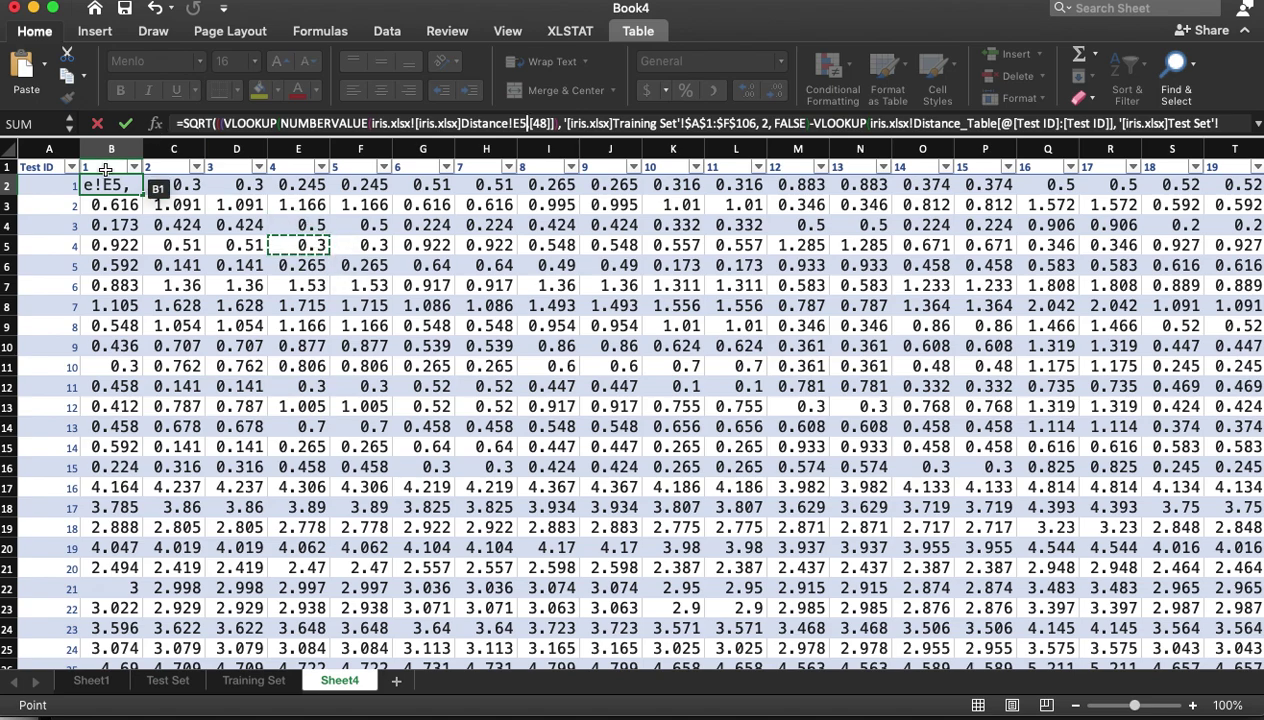
pyautogui.press('Escape')
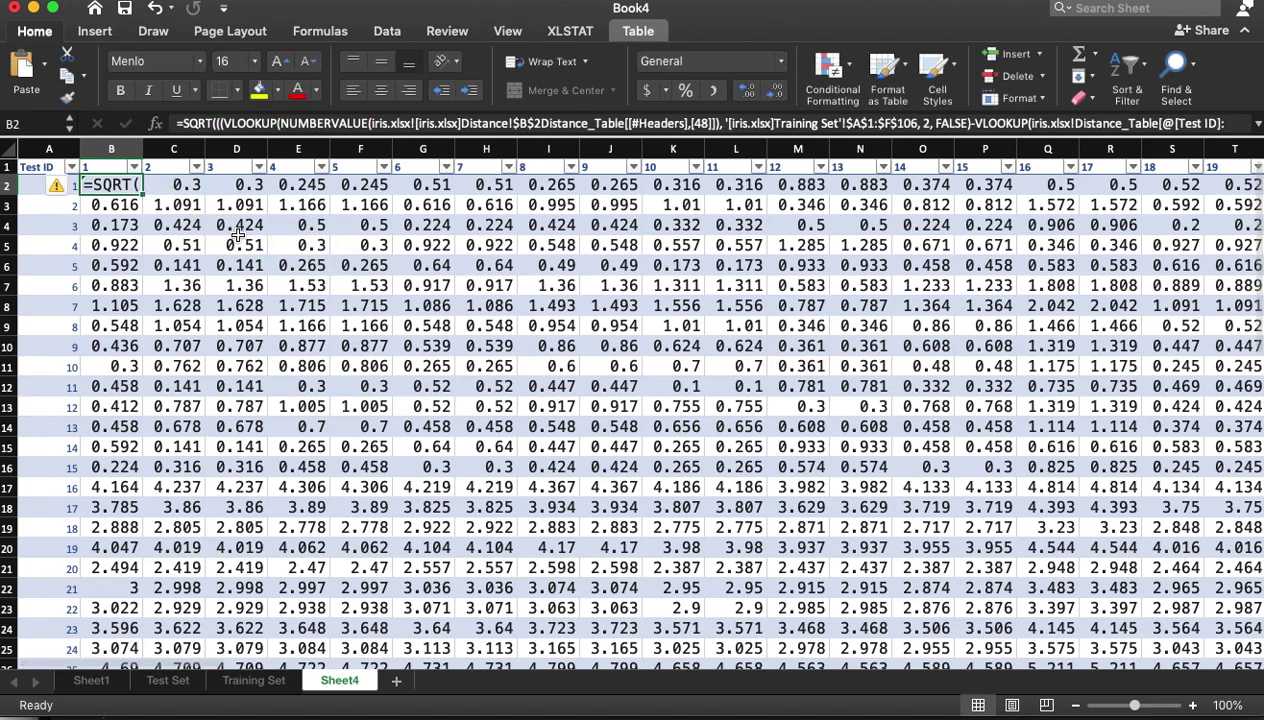
pyautogui.click(239, 230)
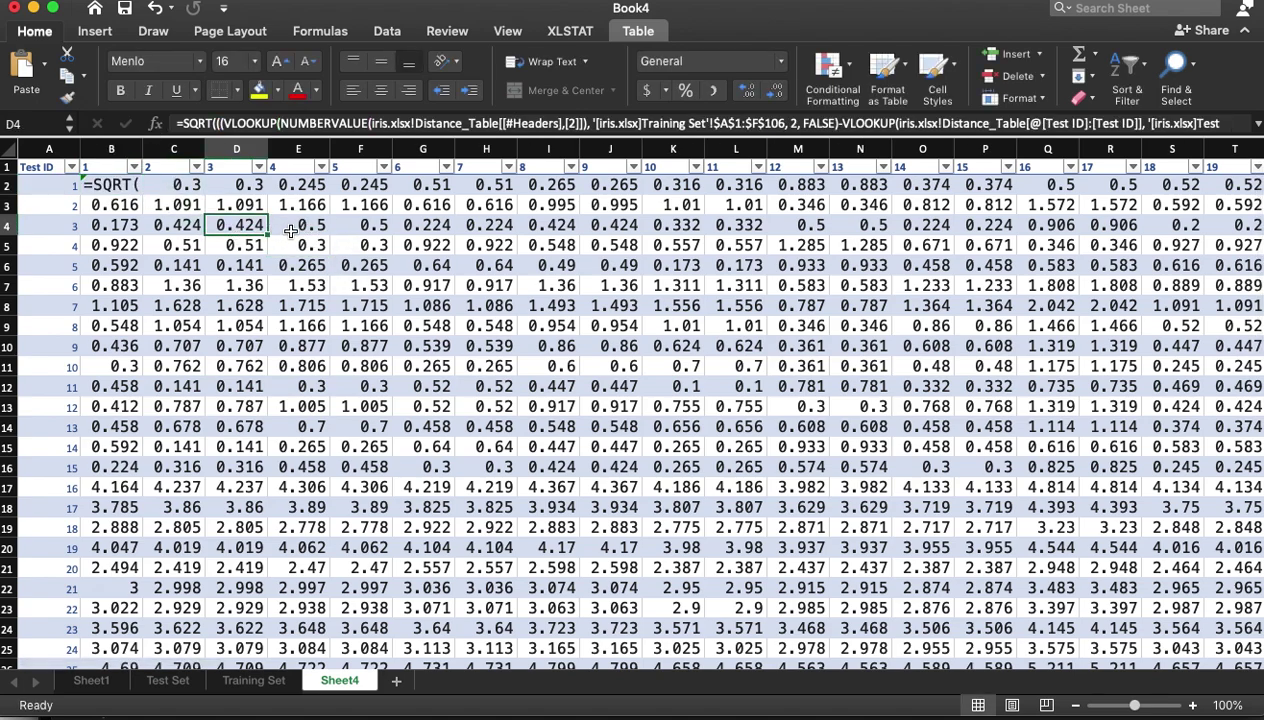
pyautogui.press('super+grave')
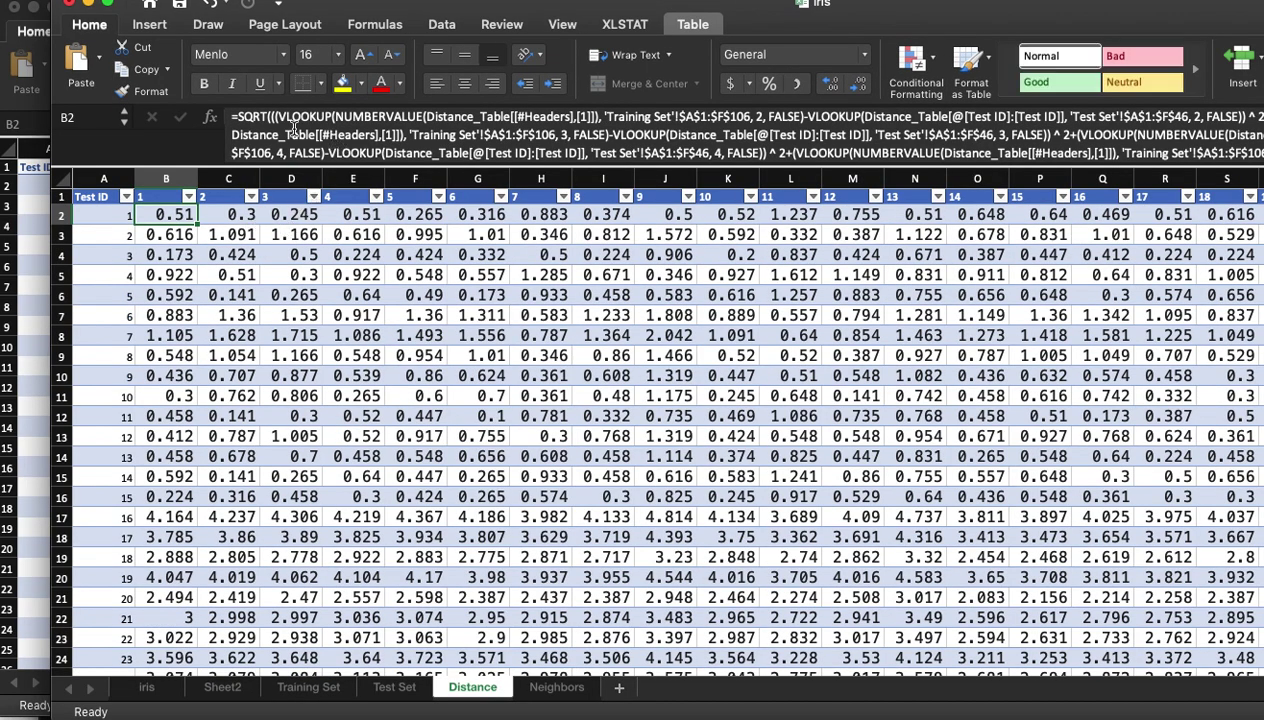
# Paste B2's distance formula into a new TextEdit document and select all of it.
pyautogui.press('F2')
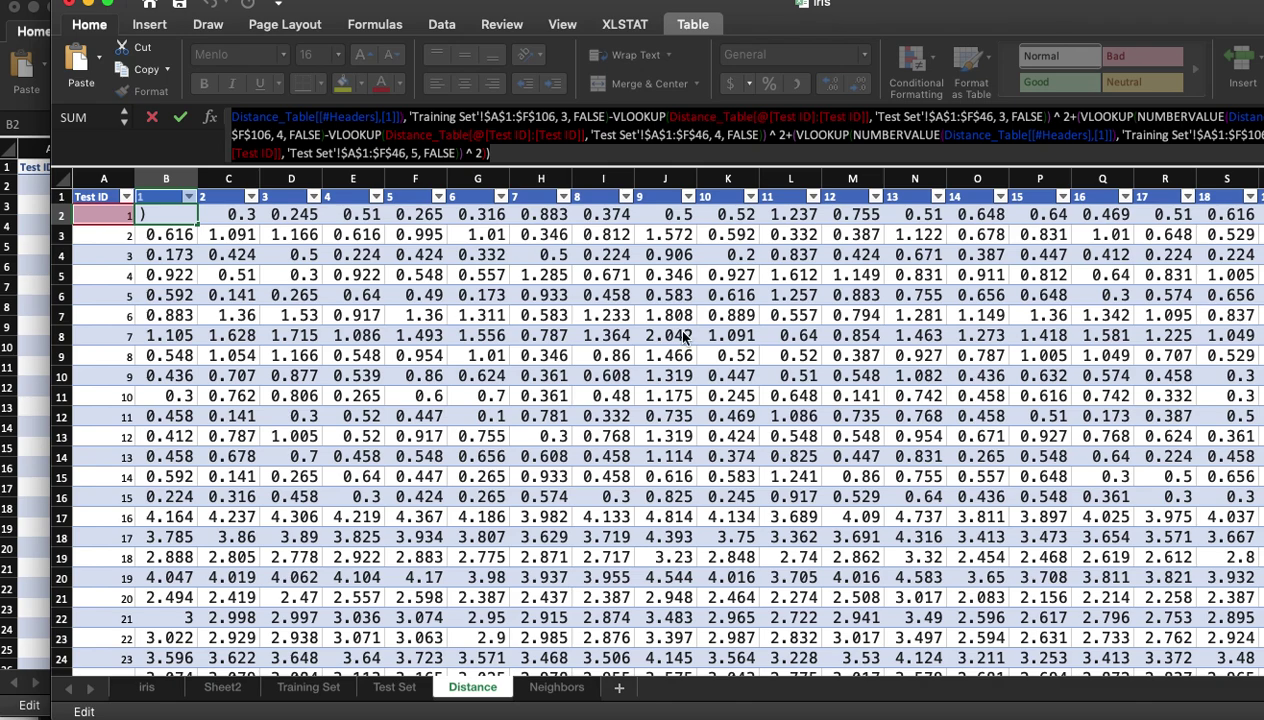
pyautogui.press('super+space')
pyautogui.write('te')
pyautogui.press('Return')
pyautogui.press('super+v')
pyautogui.press('super+a')
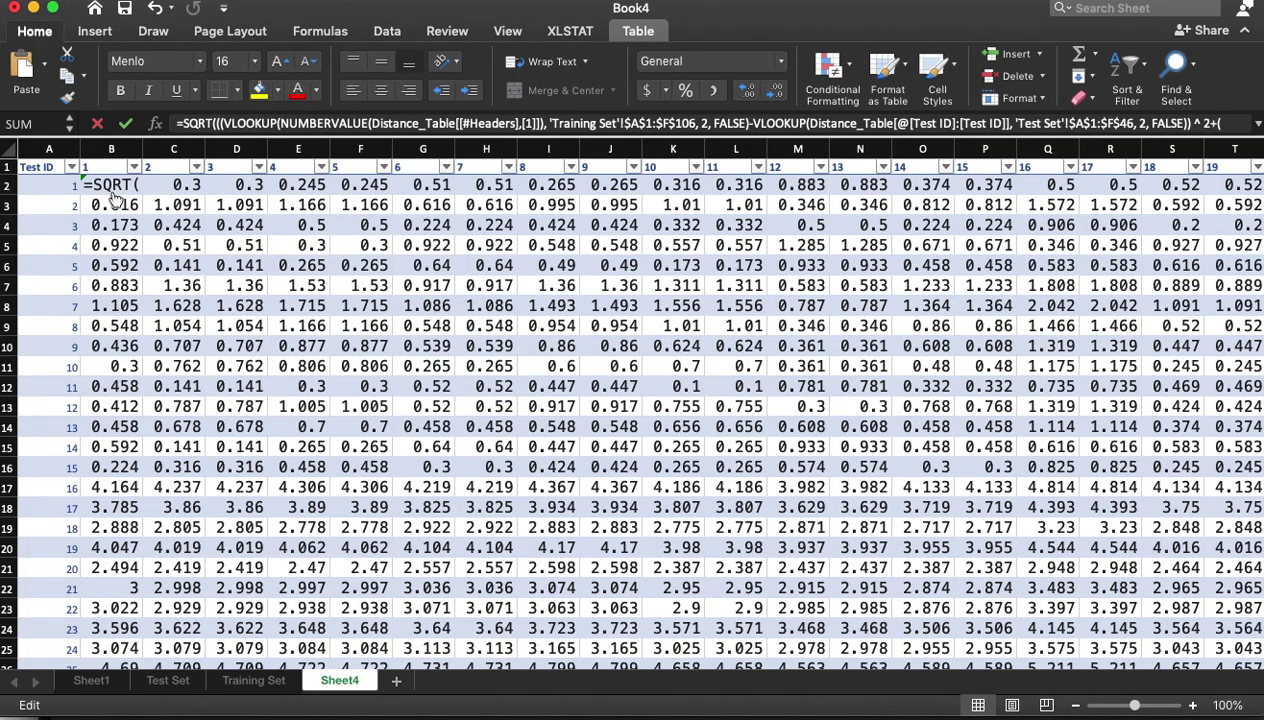
# Clear B2 on Sheet4 and re-paste the distance formula, which Excel rejects, so cancel the entry.
pyautogui.click(174, 304)
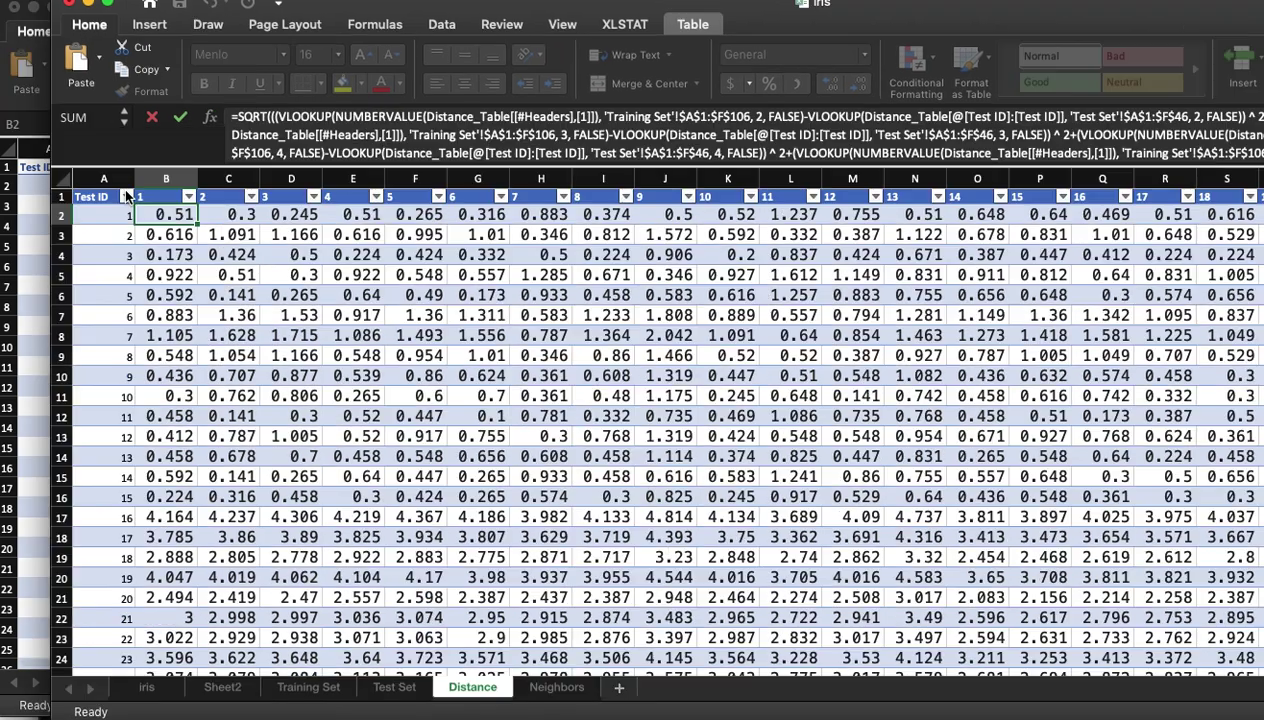
pyautogui.click(126, 196)
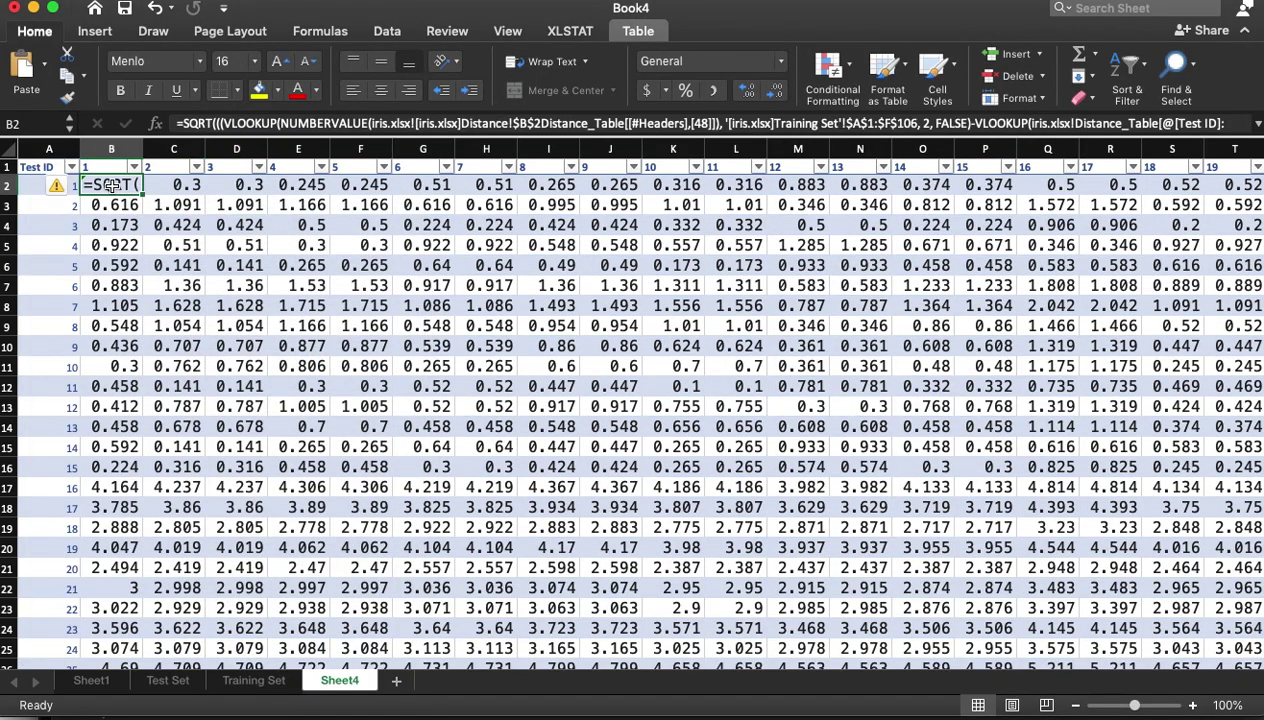
pyautogui.press('Delete')
pyautogui.click(214, 124)
pyautogui.press('super+v')
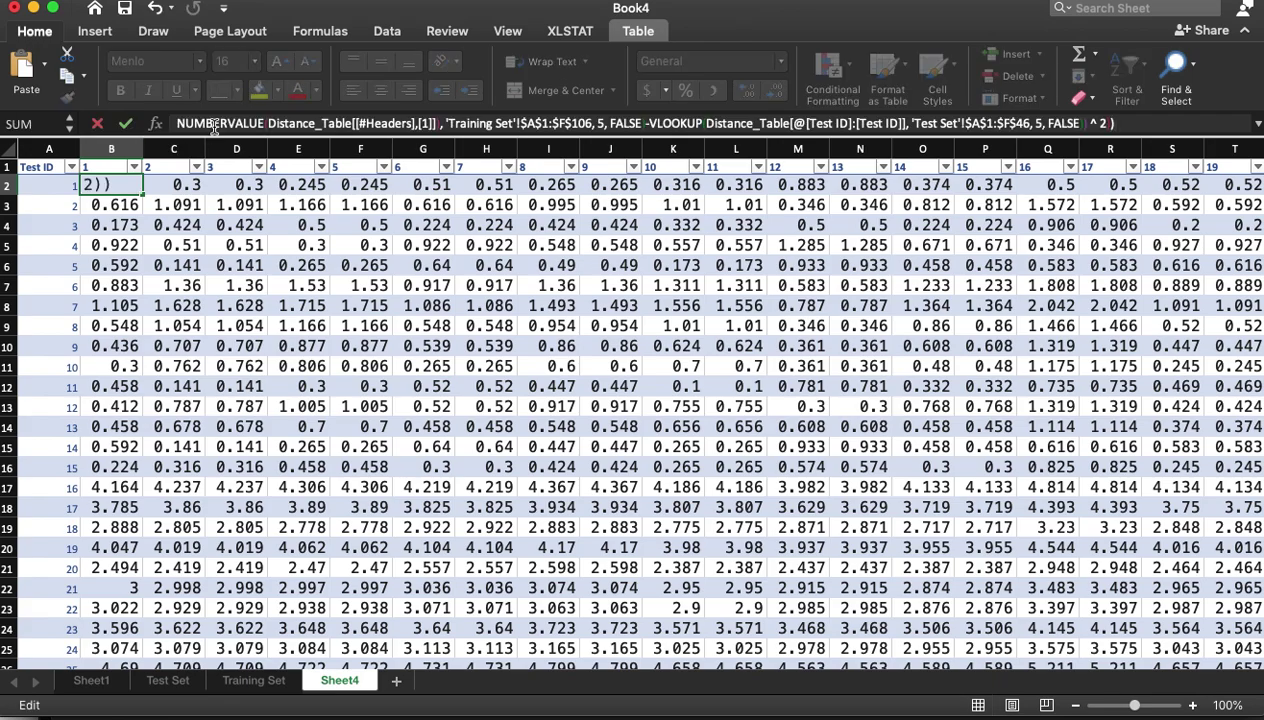
pyautogui.press('Return')
pyautogui.click(912, 294)
pyautogui.press('Return')
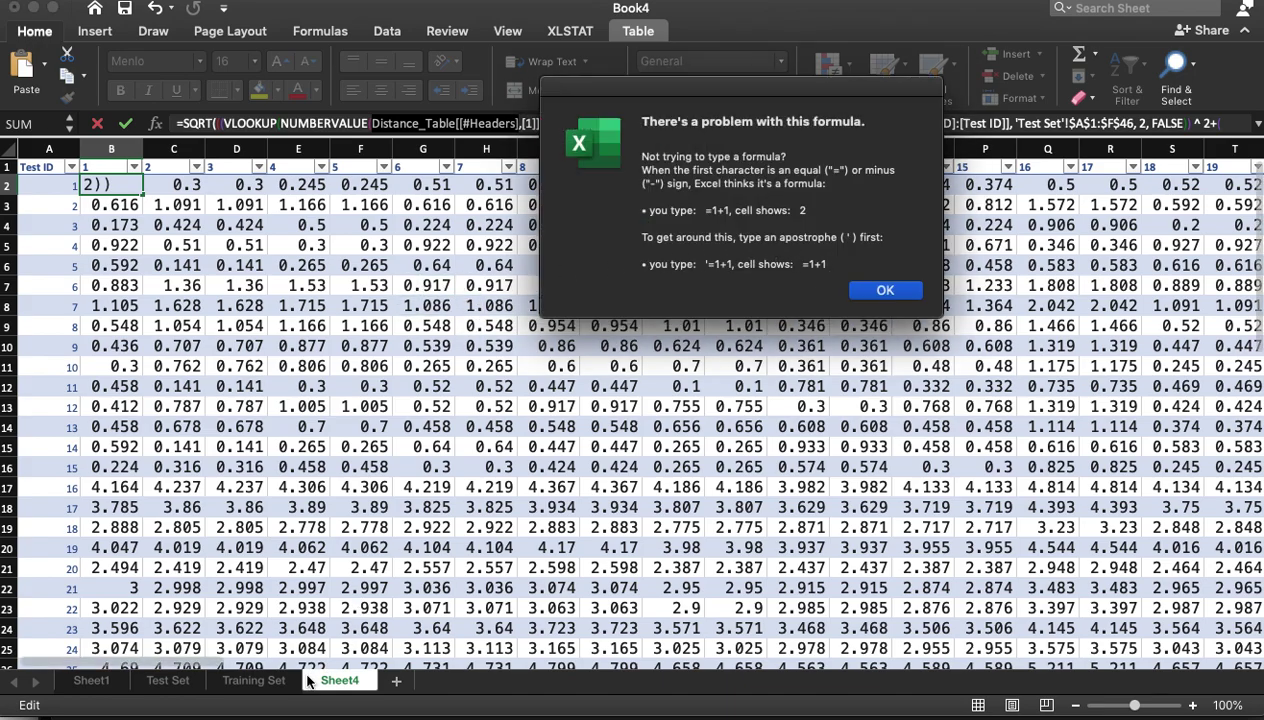
pyautogui.click(885, 290)
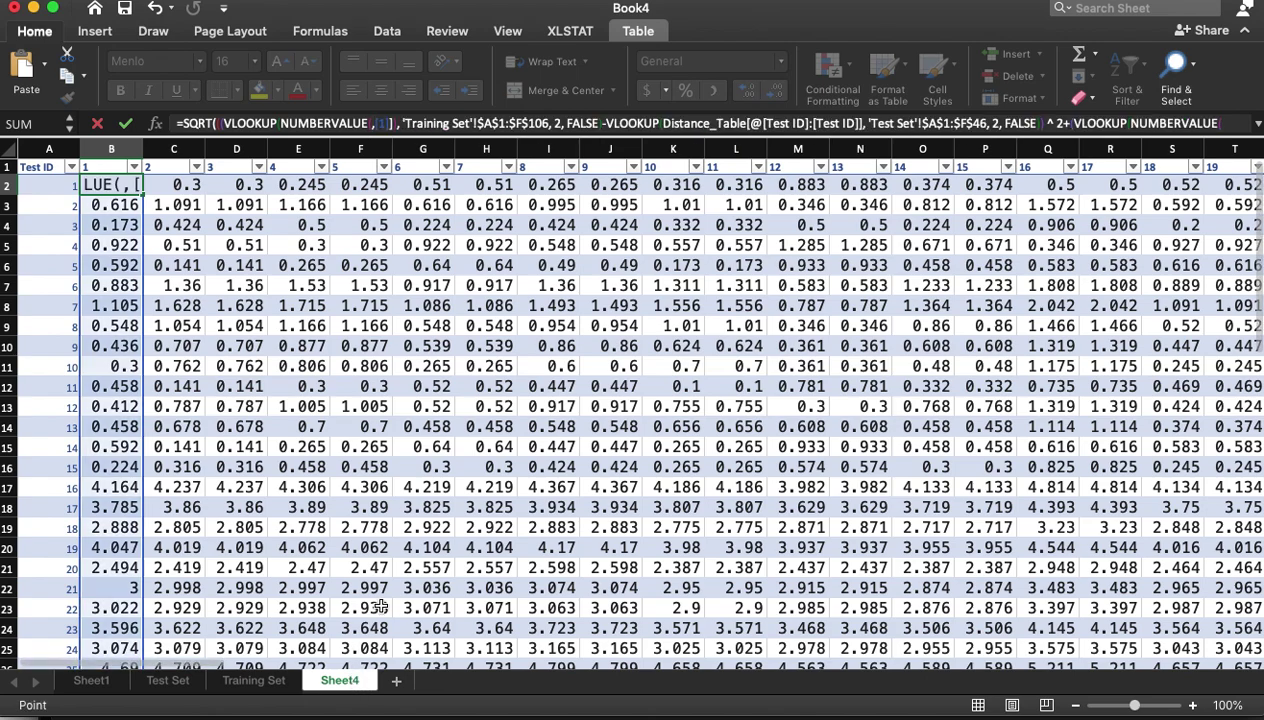
pyautogui.press('Escape')
# Rename Sheet4 to 'Distance Table'.
pyautogui.doubleClick(340, 681)
pyautogui.write('Distance Tavl')
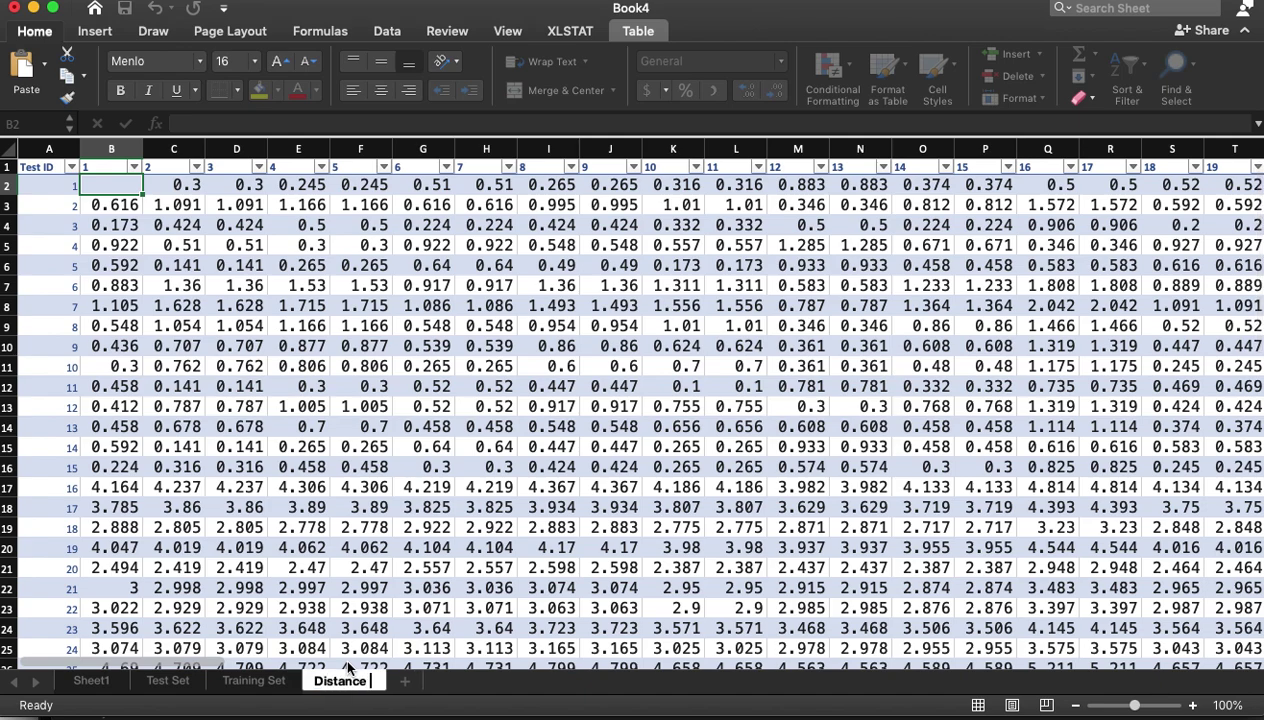
pyautogui.press('BackSpace')
pyautogui.press('BackSpace')
pyautogui.write('ble')
pyautogui.press('Return')
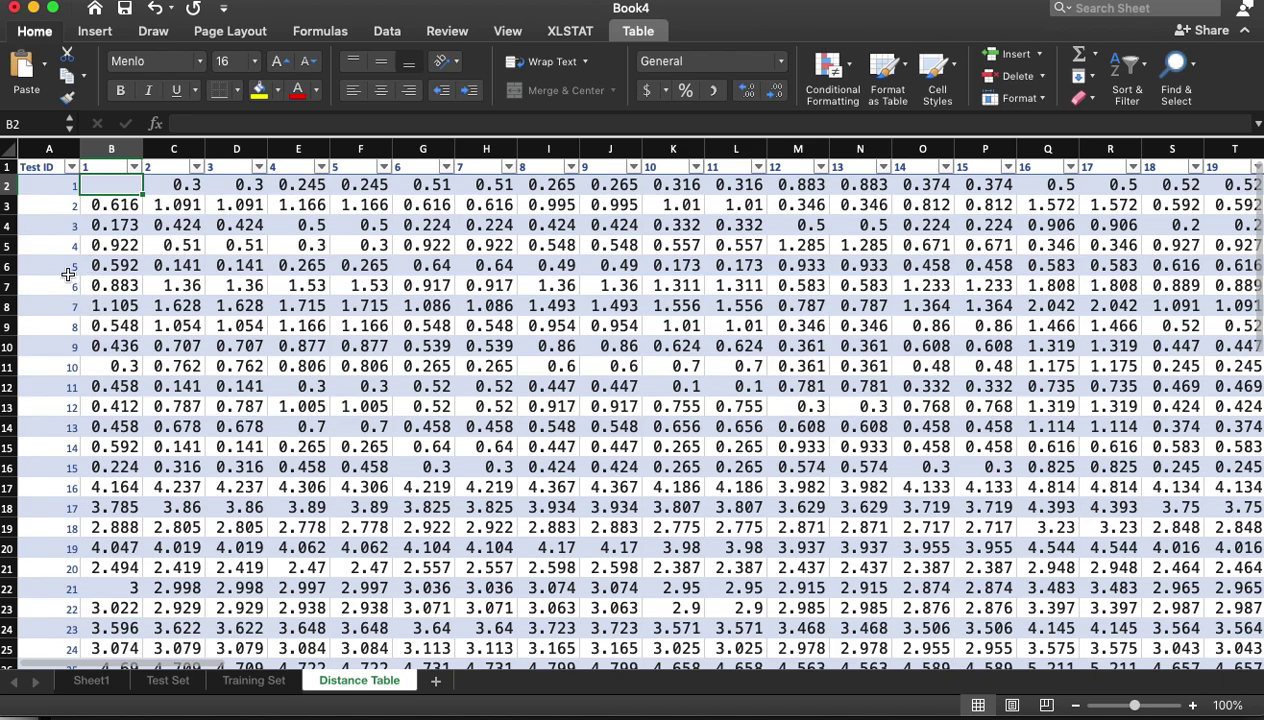
# Paste the SQRT/VLOOKUP distance formula into B2 and compare it with the TextEdit copy.
pyautogui.press('super+v')
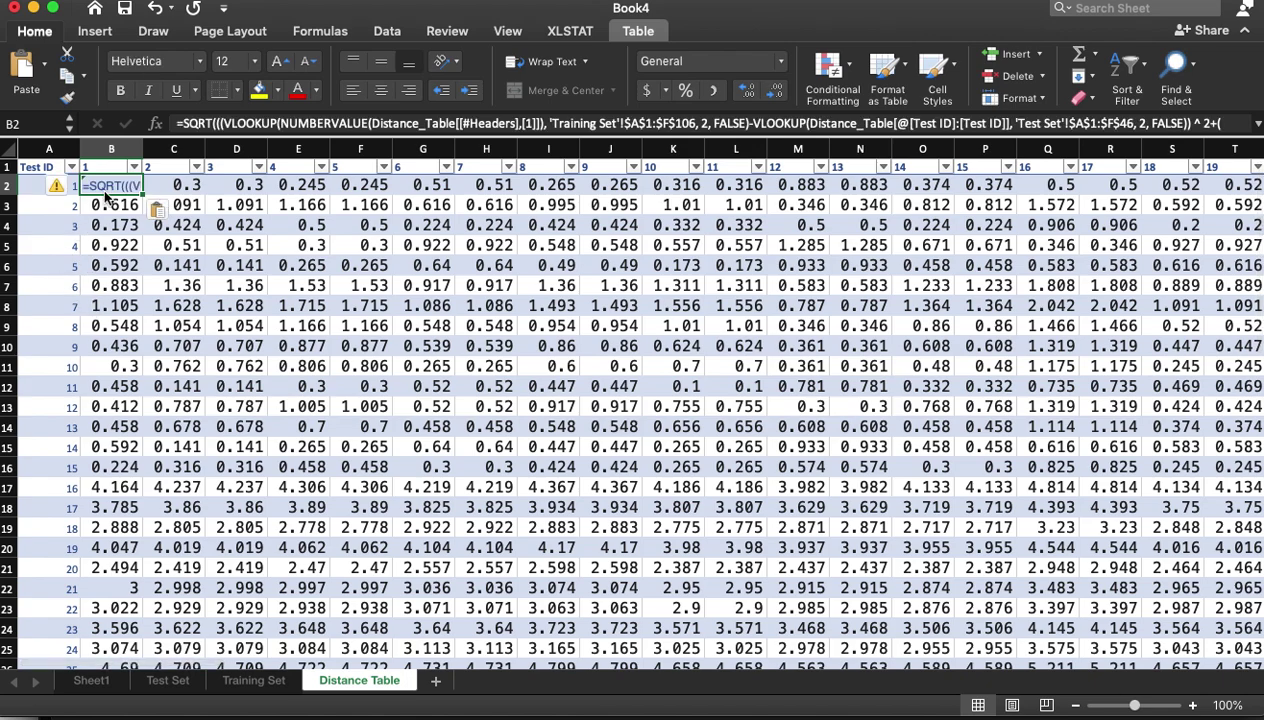
pyautogui.press('Return')
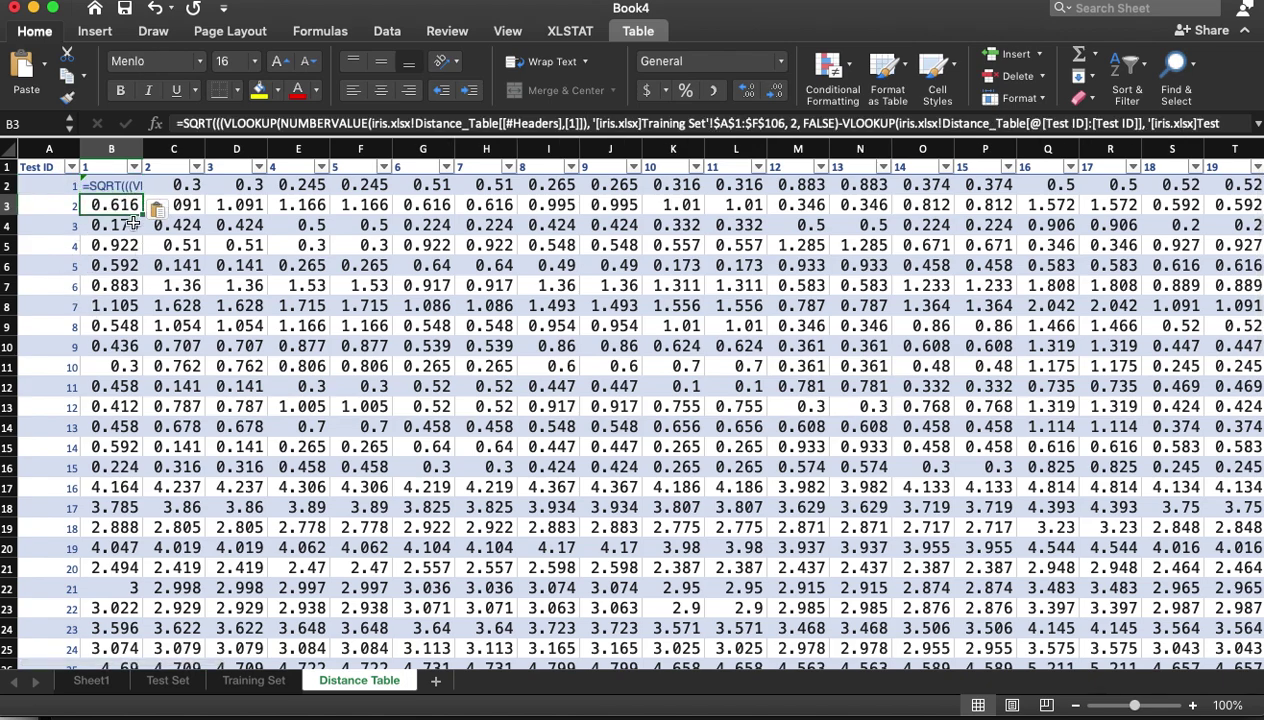
pyautogui.click(121, 184)
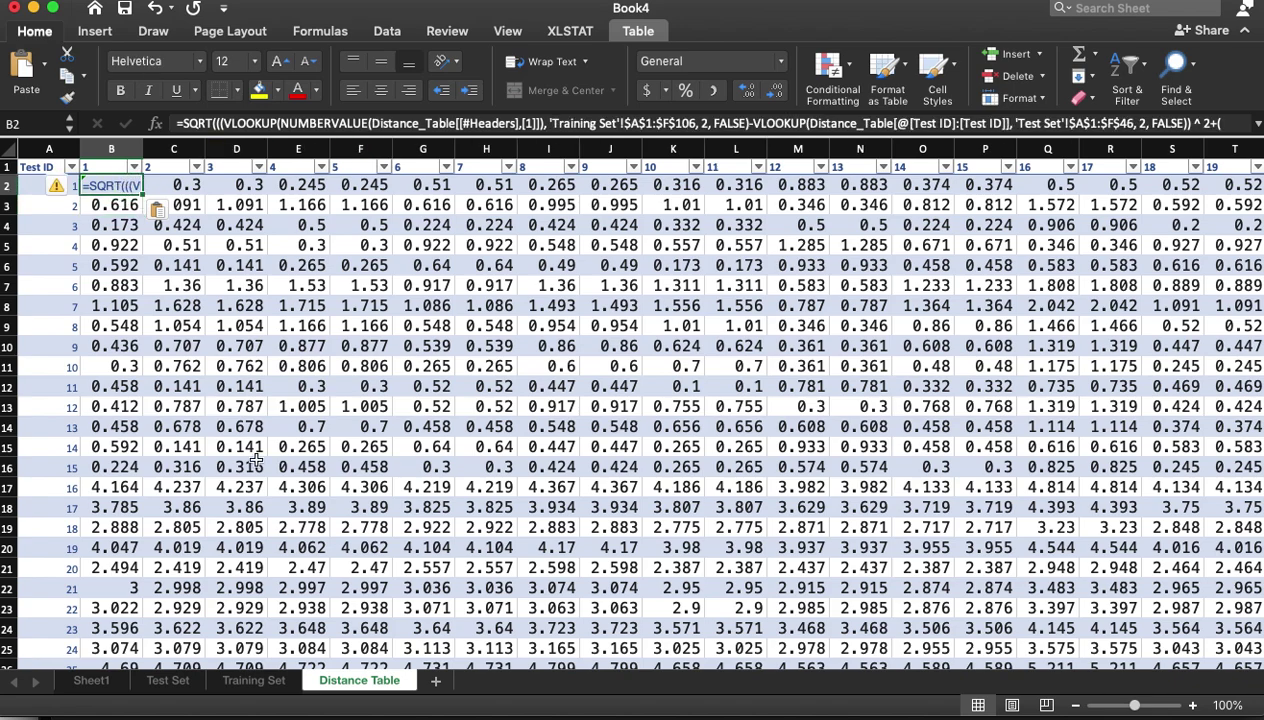
pyautogui.press('super+Tab')
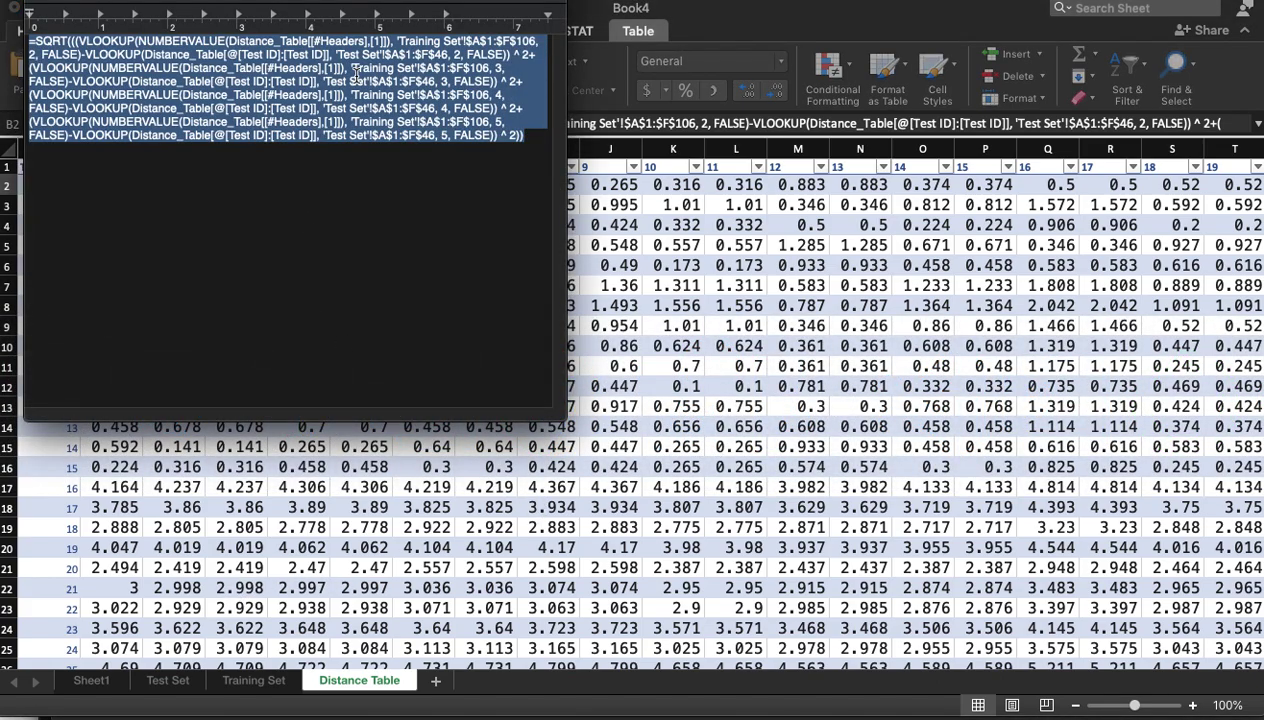
pyautogui.click(357, 188)
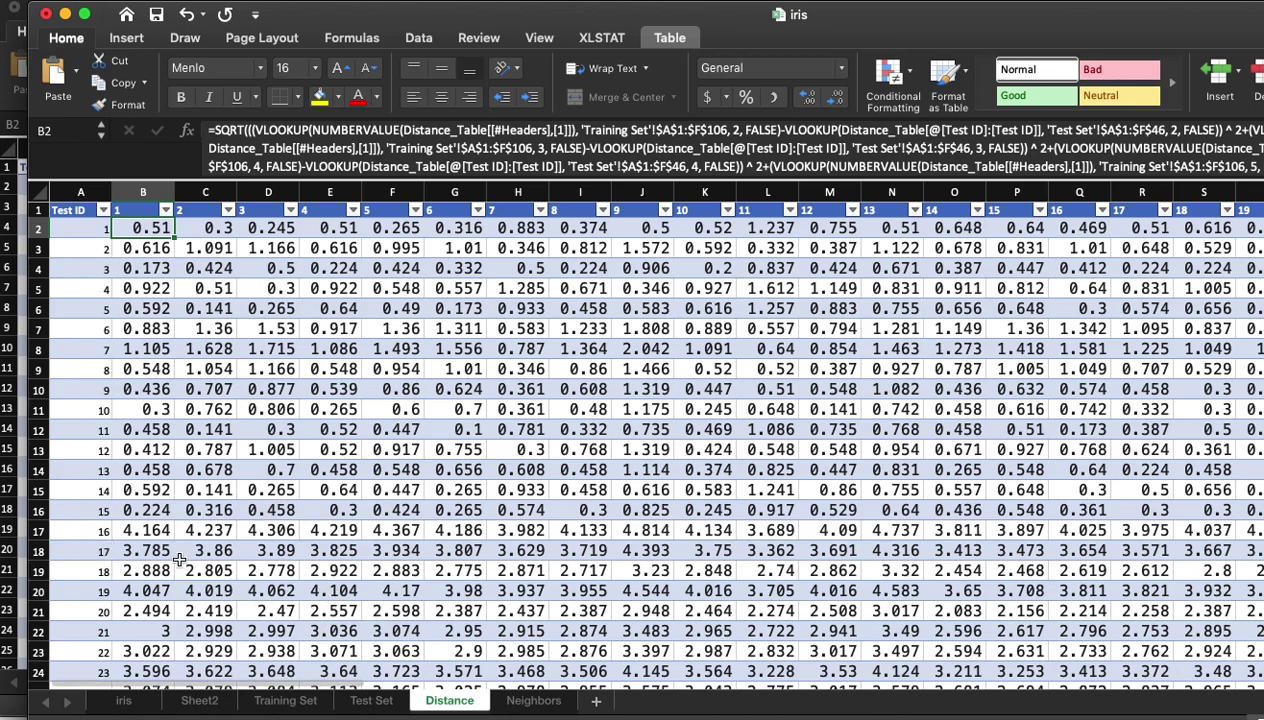
# On the Neighbors sheet, select test IDs 1–10 and neighbour rank headers 1–6.
pyautogui.click(533, 700)
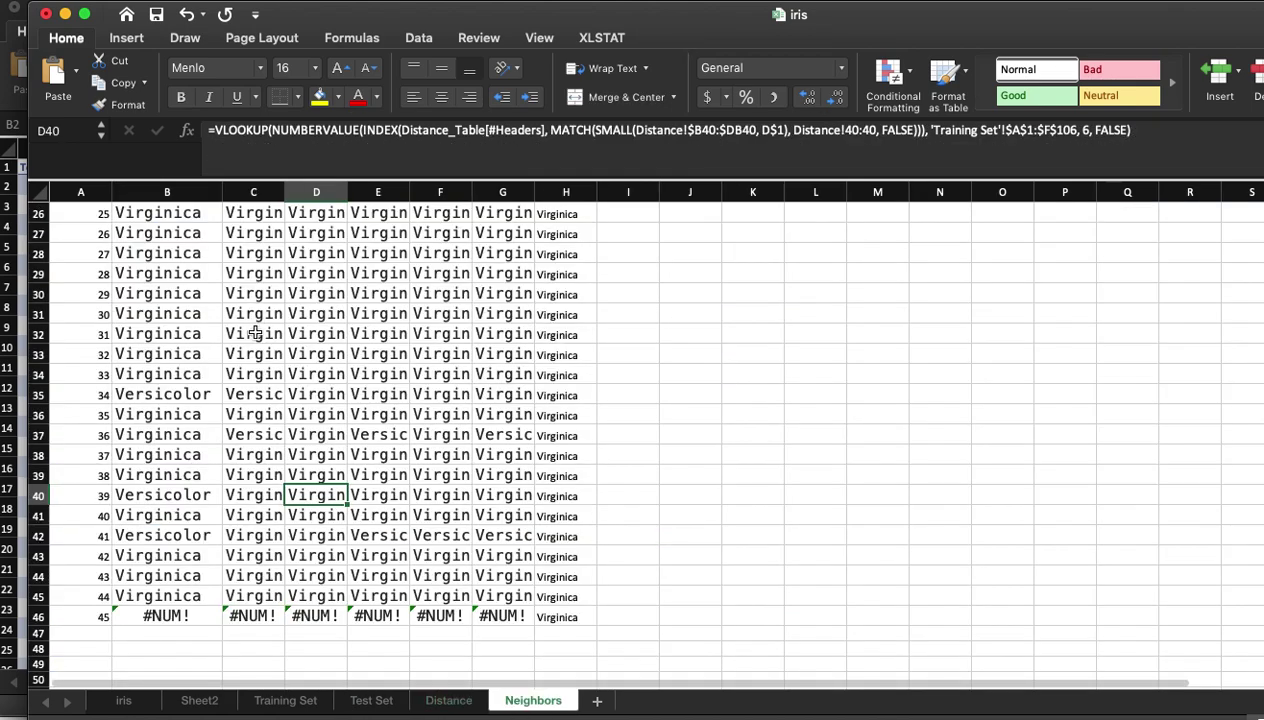
pyautogui.scroll(6, 256, 390)
pyautogui.scroll(1, 257, 403)
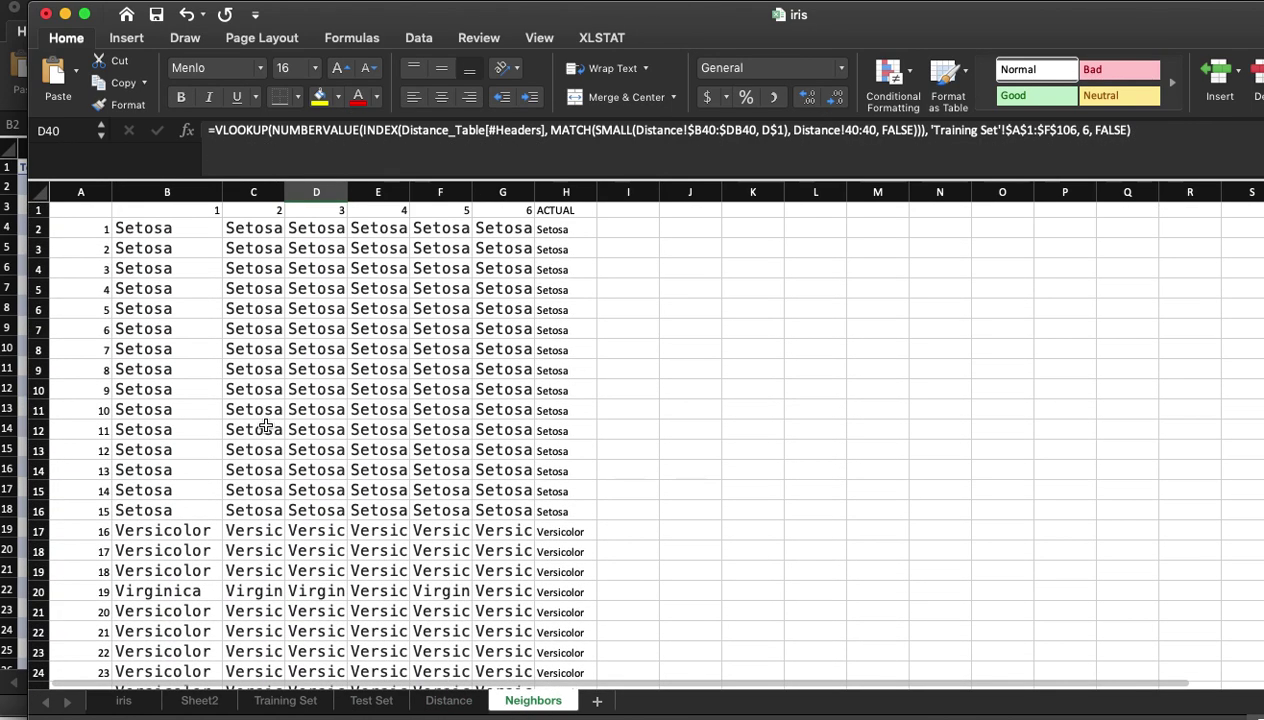
pyautogui.click(96, 235)
pyautogui.moveTo(96, 235); pyautogui.dragTo(99, 409)
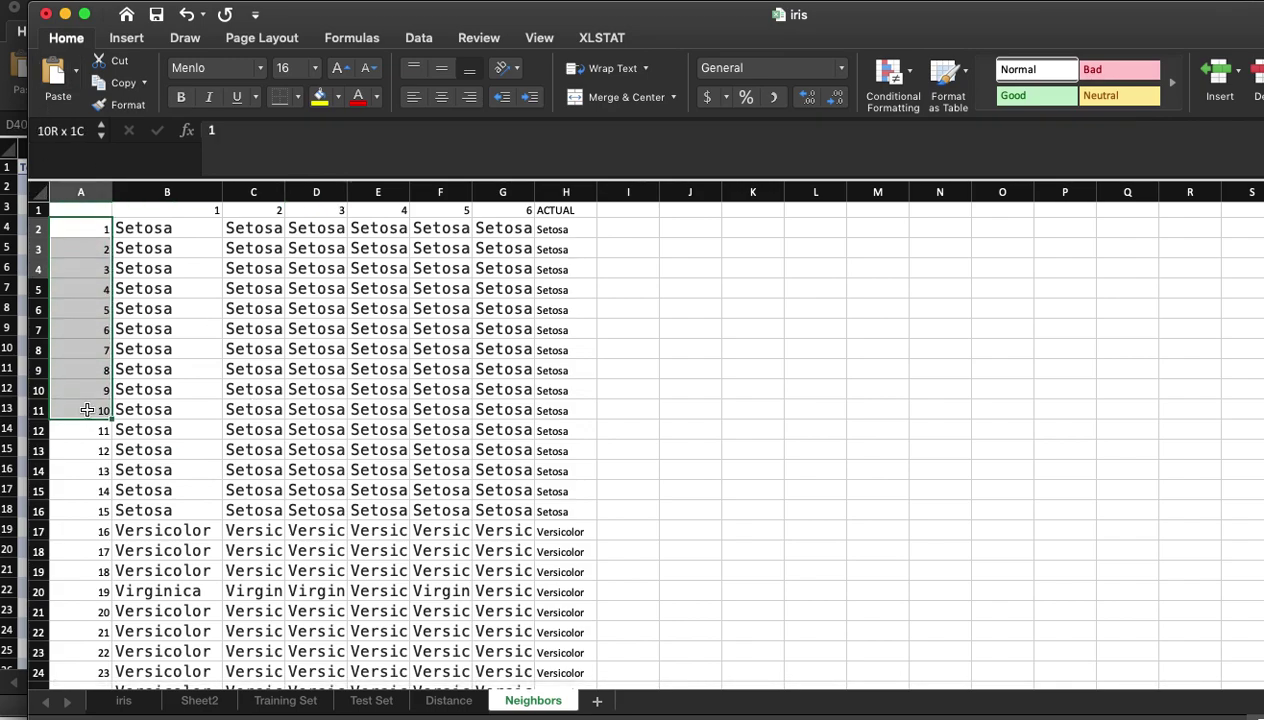
pyautogui.click(204, 211)
pyautogui.moveTo(262, 214); pyautogui.dragTo(502, 205)
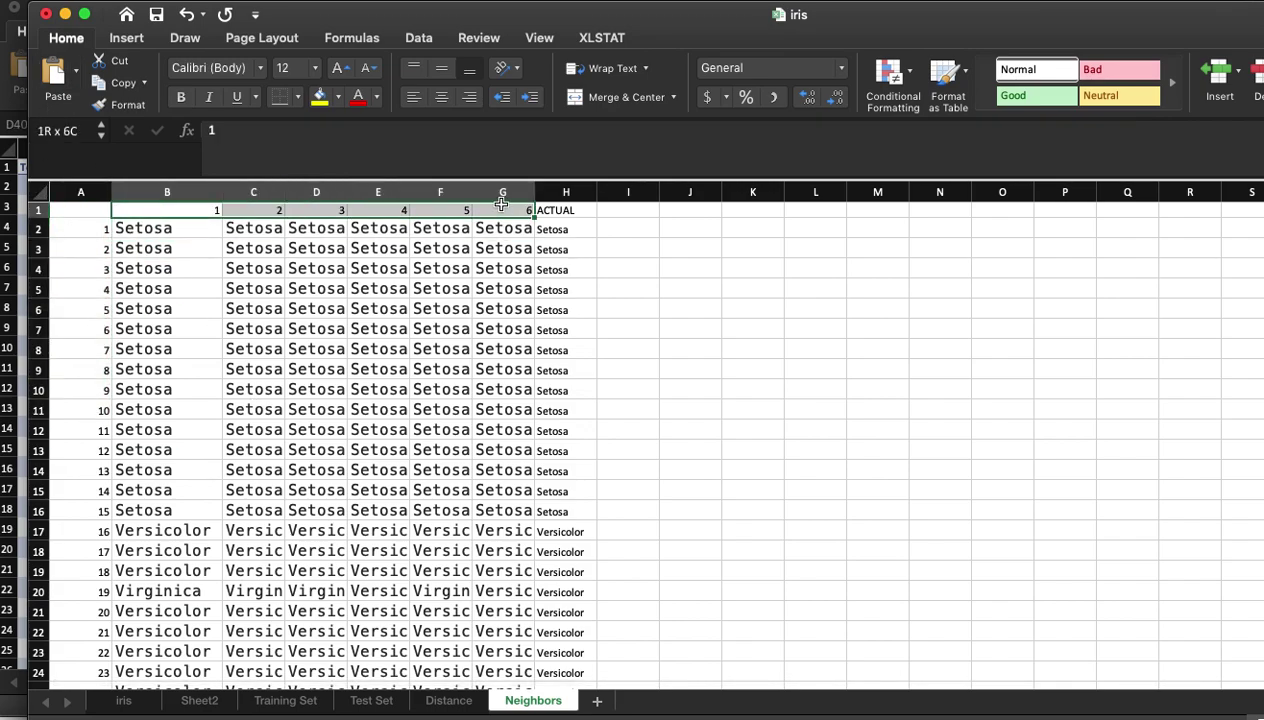
# Compare test flower 1's six neighbour species with its actual species, Setosa.
pyautogui.click(118, 228)
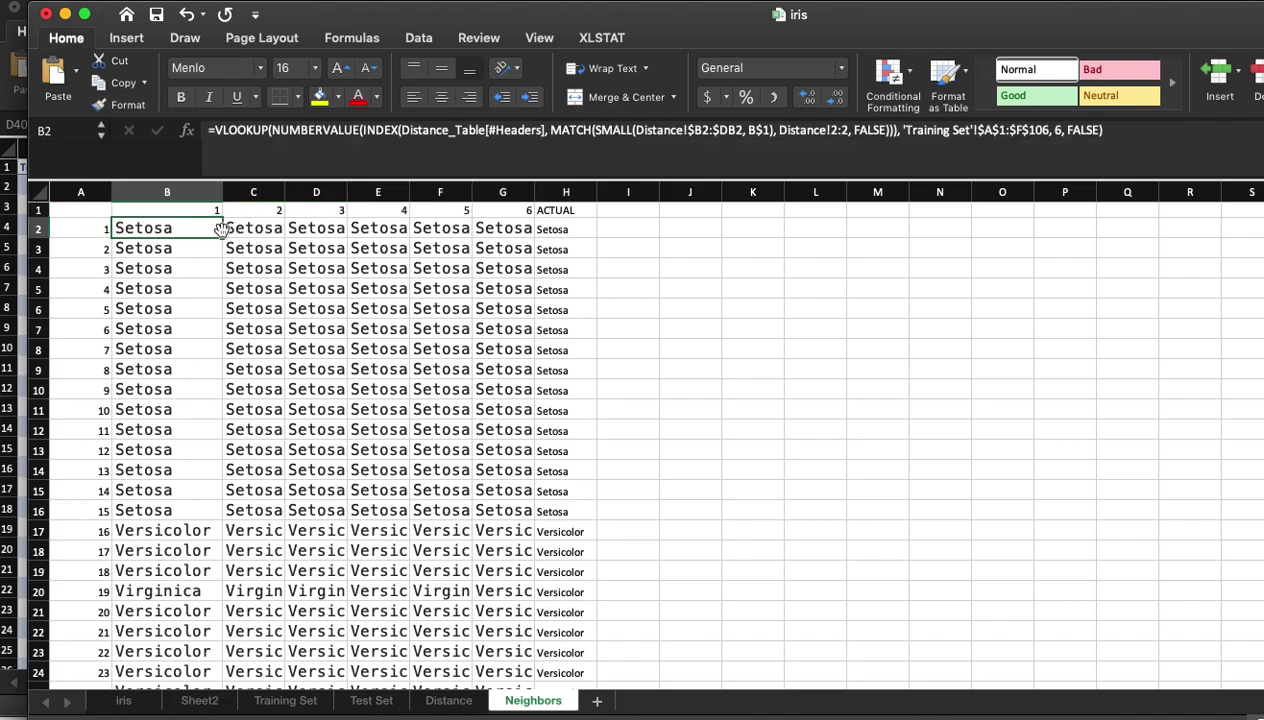
pyautogui.moveTo(209, 229); pyautogui.dragTo(528, 229)
pyautogui.click(554, 228)
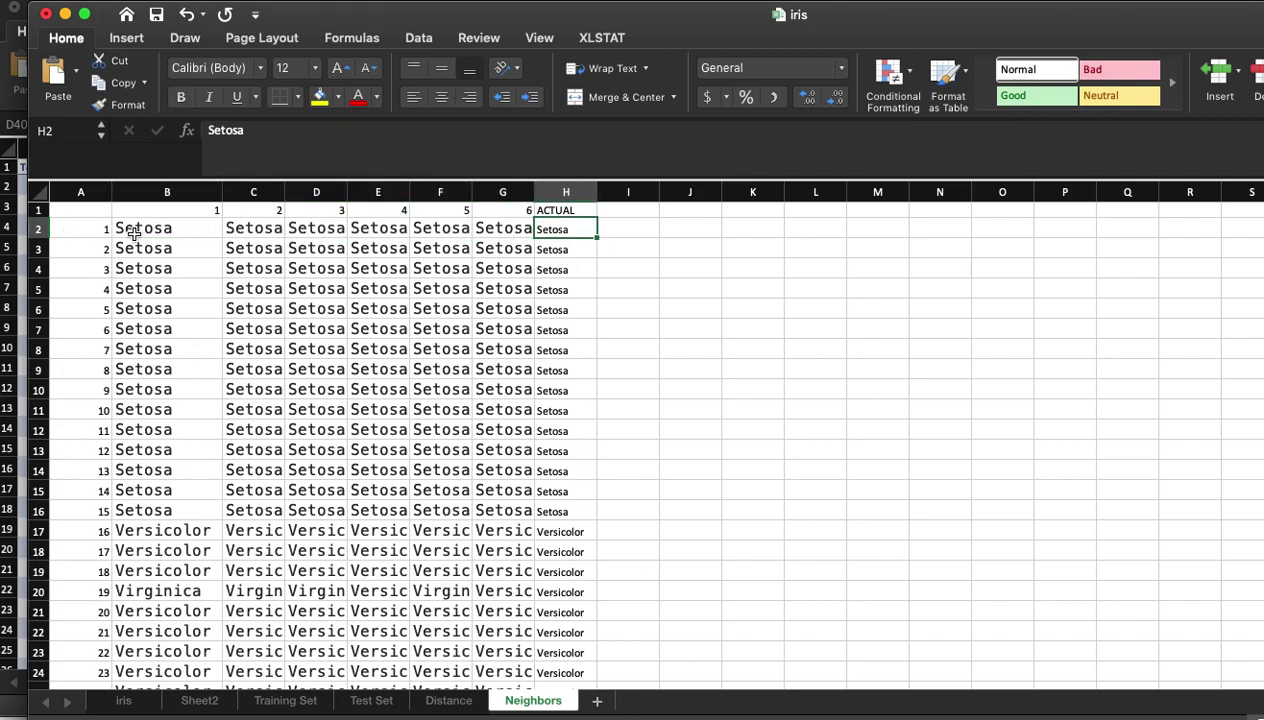
pyautogui.moveTo(158, 235); pyautogui.dragTo(476, 229)
pyautogui.click(577, 230)
# Compare test flower 16's neighbours with Versicolor, then inspect test flower 24's first neighbours.
pyautogui.scroll(-2, 173, 458)
pyautogui.moveTo(176, 447); pyautogui.dragTo(520, 446)
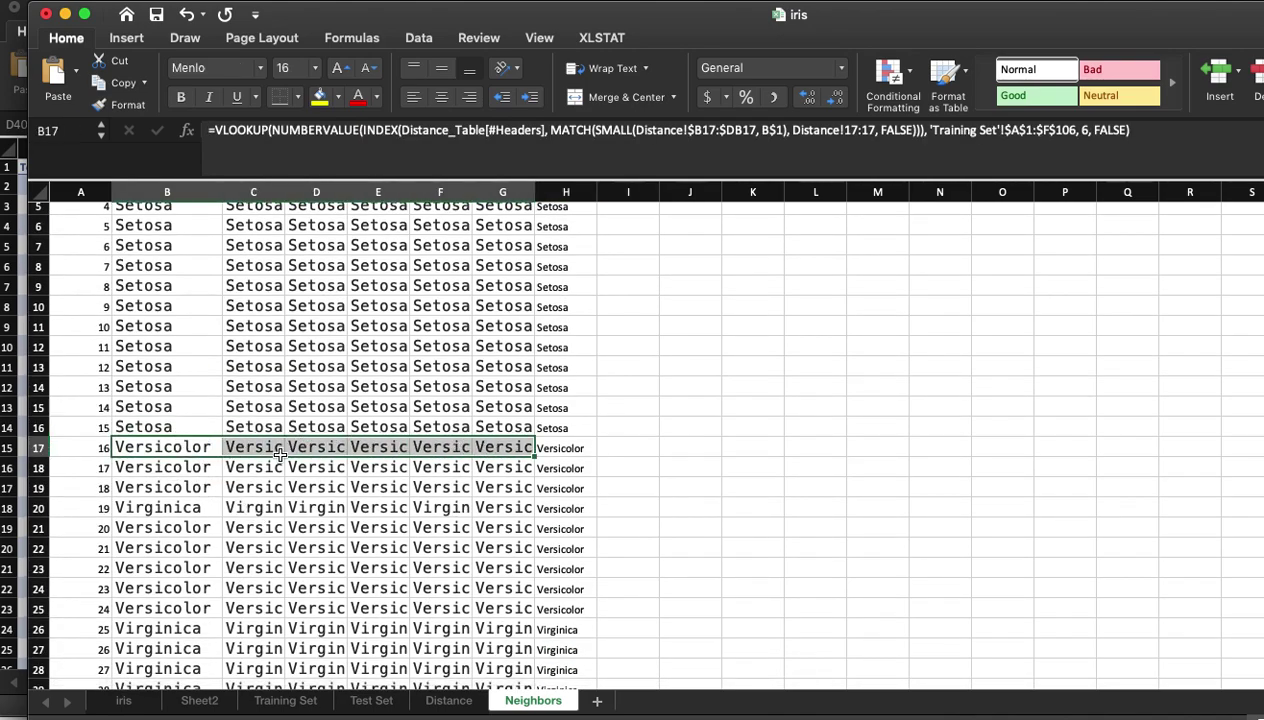
pyautogui.click(550, 446)
pyautogui.scroll(-5, 550, 460)
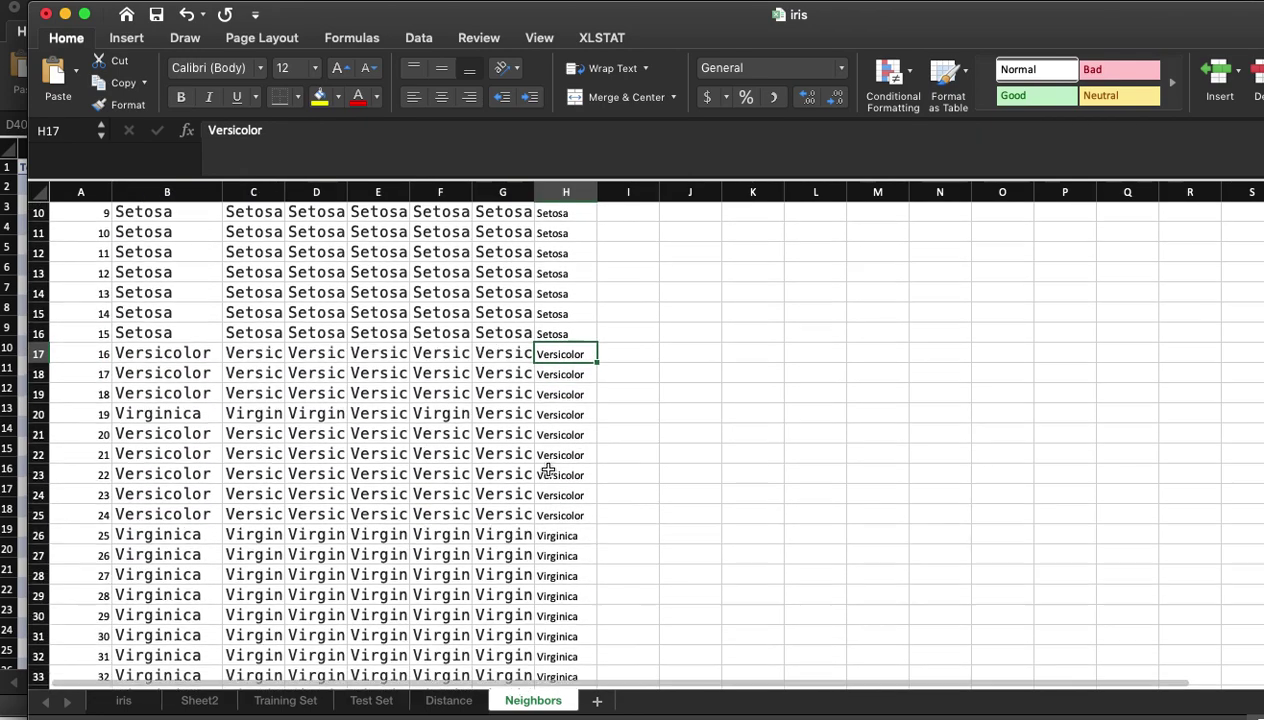
pyautogui.moveTo(190, 432); pyautogui.dragTo(286, 427)
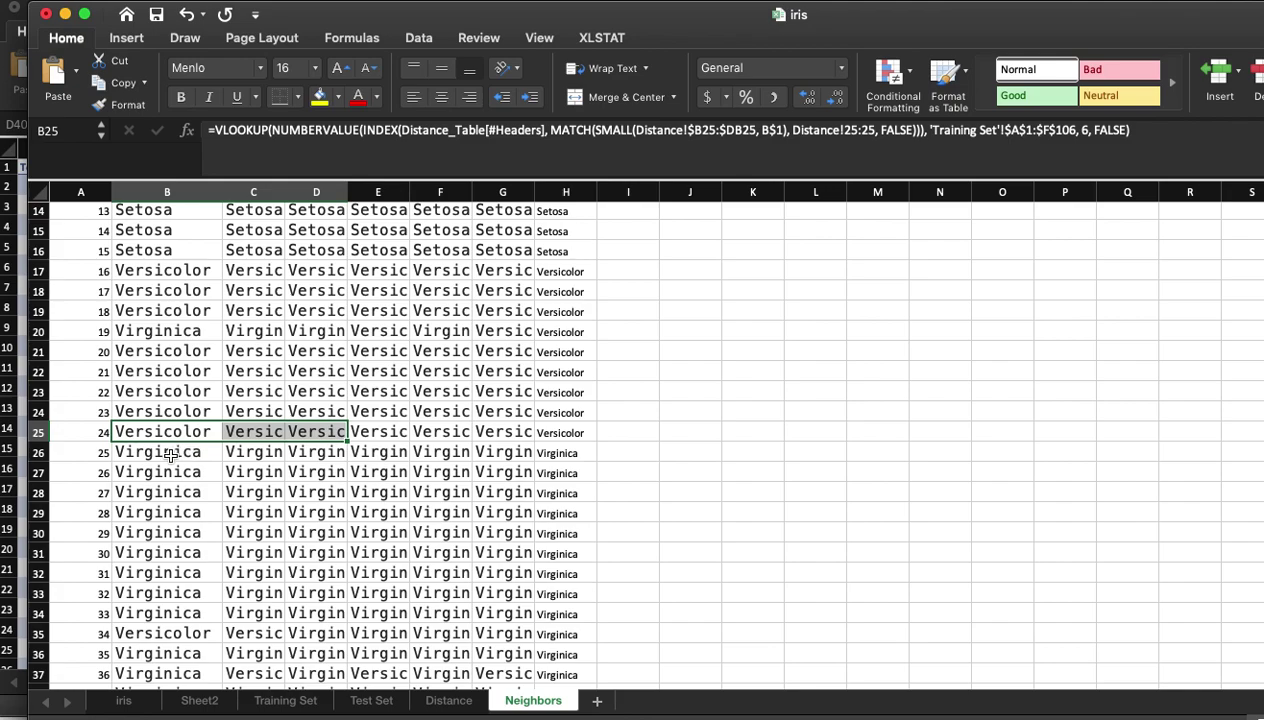
# Compare test flower 39's six neighbour species with its actual species, Virginica.
pyautogui.scroll(-3, 172, 455)
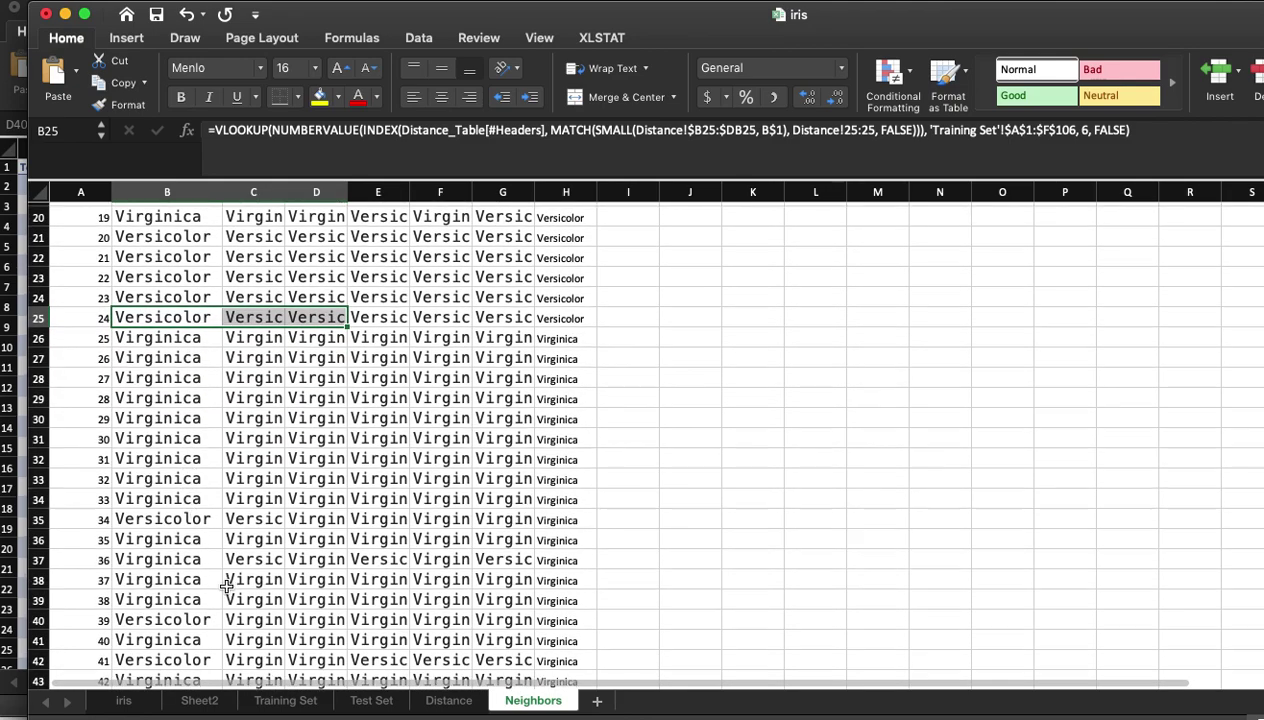
pyautogui.click(213, 594)
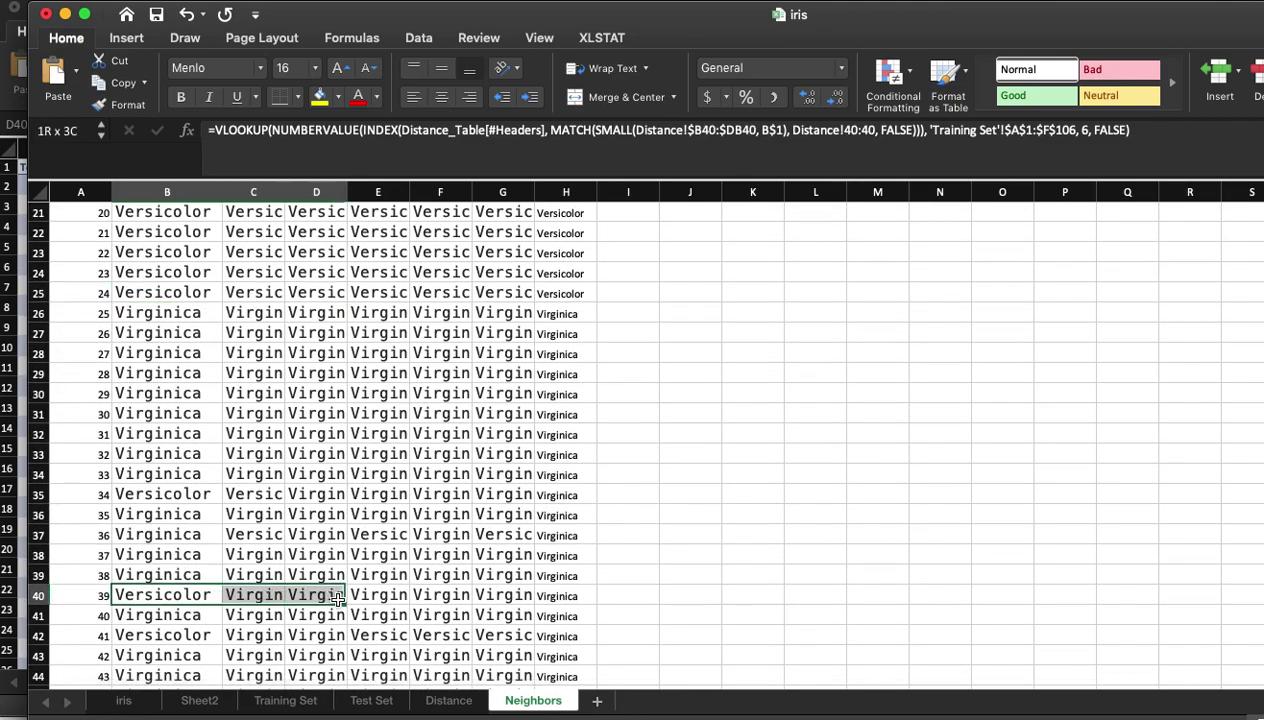
pyautogui.moveTo(340, 598); pyautogui.dragTo(478, 595)
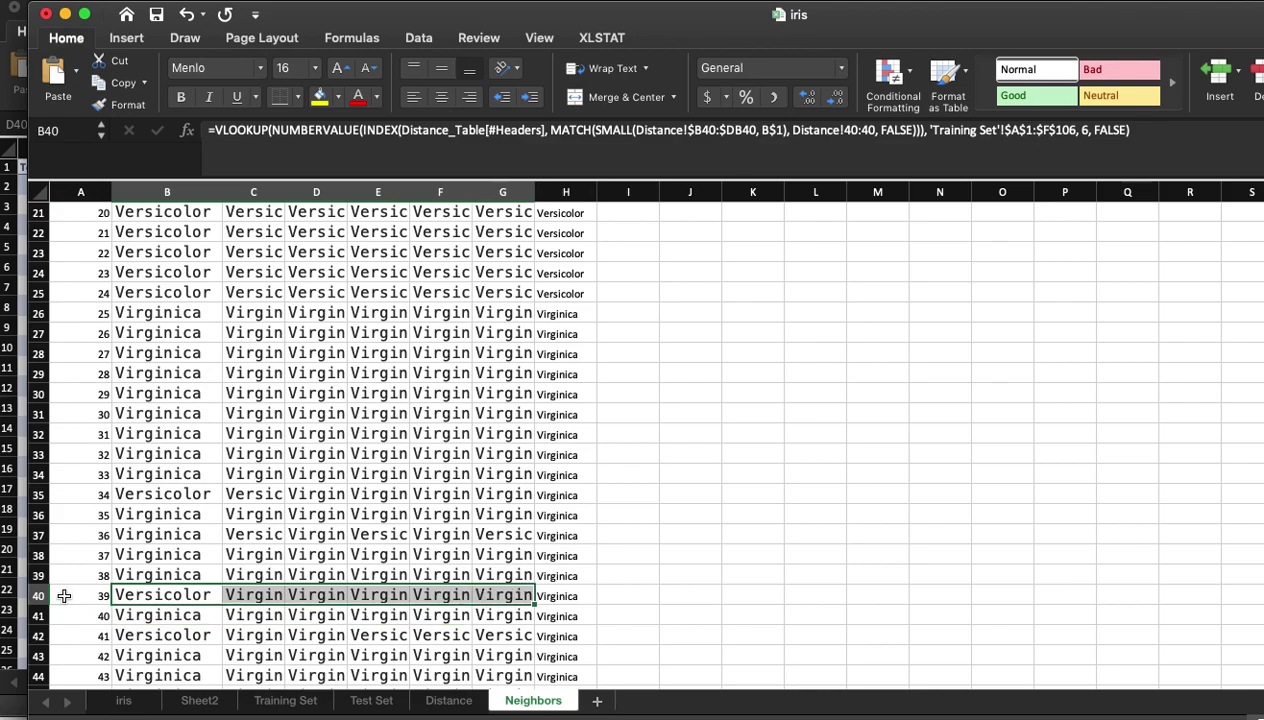
pyautogui.click(148, 592)
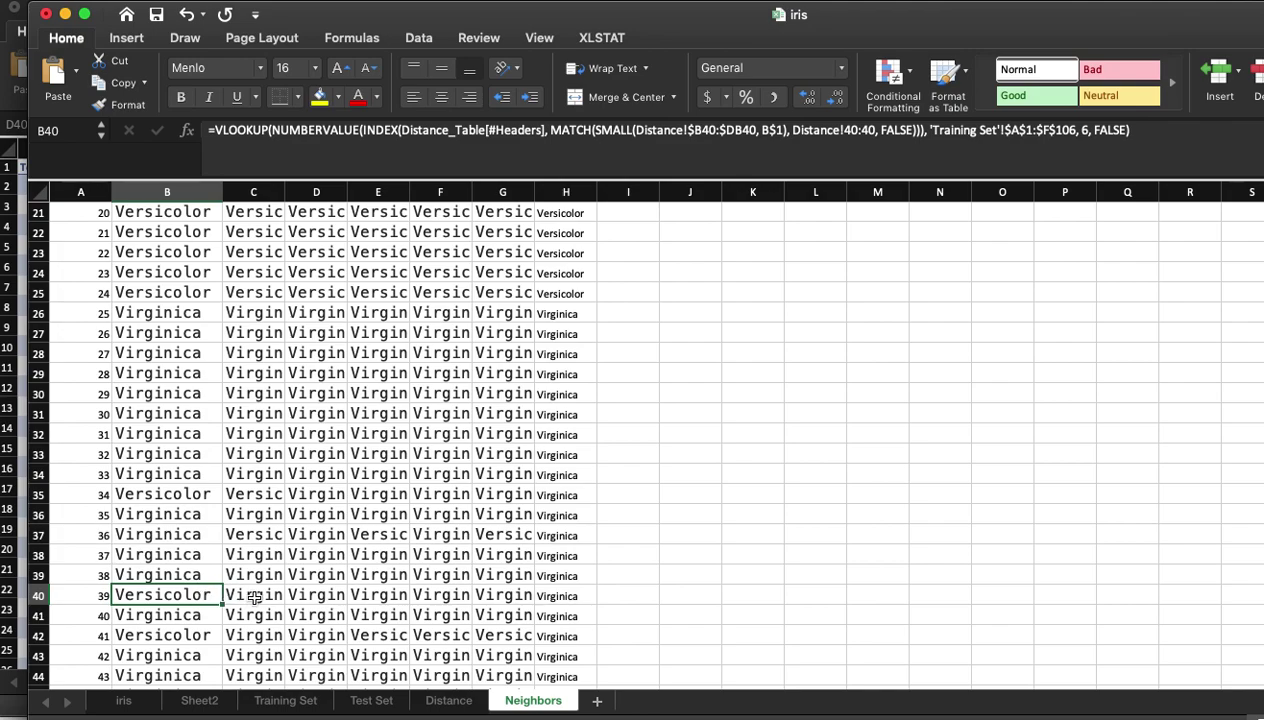
pyautogui.moveTo(255, 597); pyautogui.dragTo(490, 601)
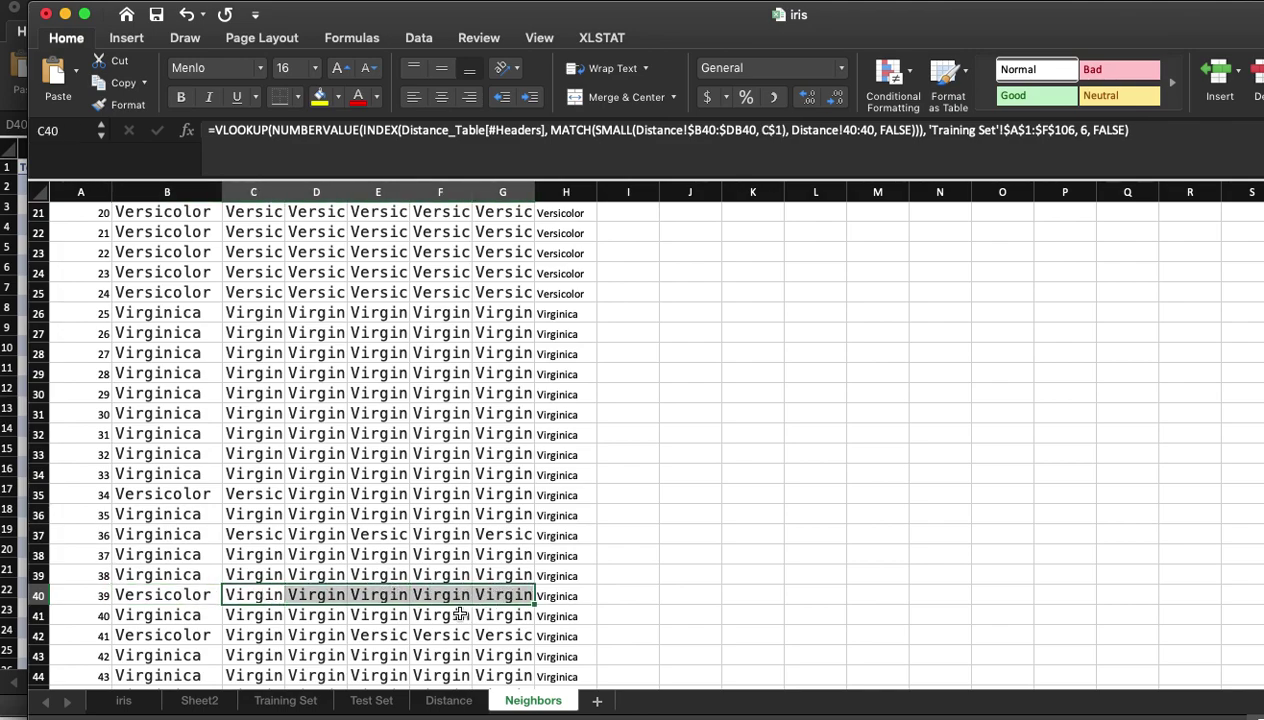
pyautogui.click(565, 600)
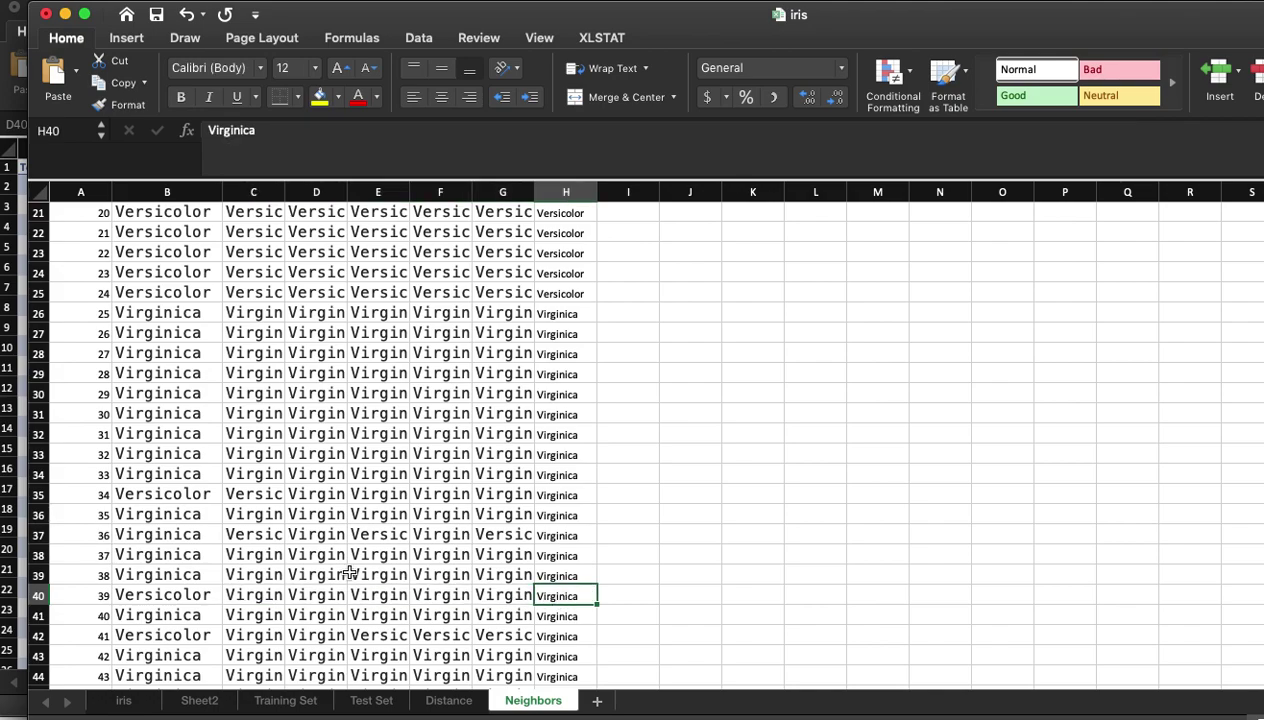
pyautogui.scroll(-3, 350, 570)
pyautogui.scroll(10, 350, 572)
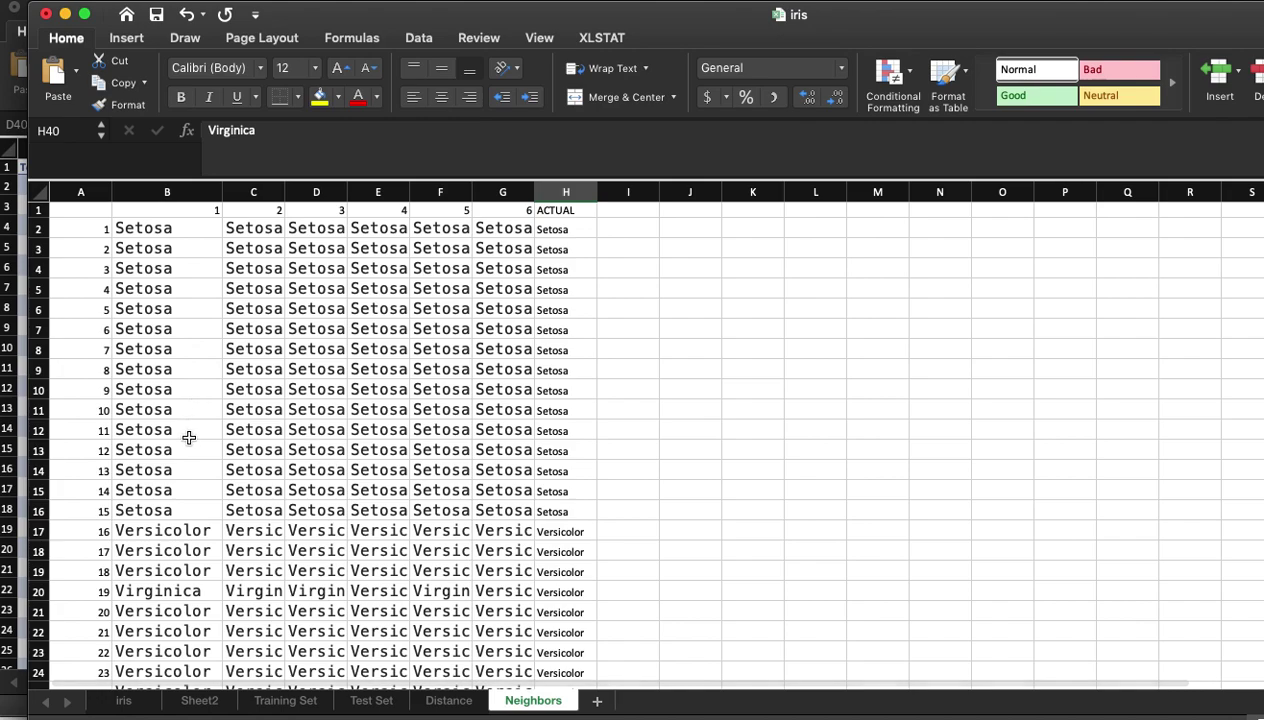
# Select test flowers 2–4's neighbour species (B3:G5), check the Distance sheet, then return to Neighbors.
pyautogui.moveTo(174, 249); pyautogui.dragTo(528, 290)
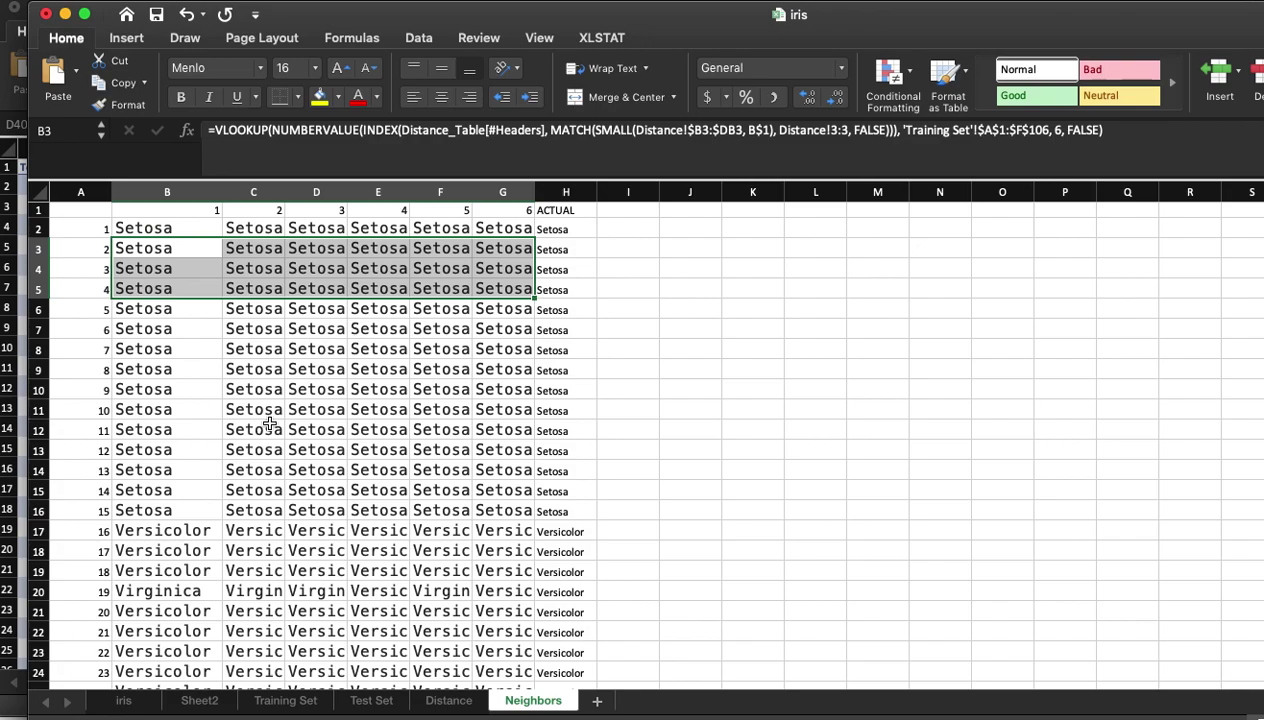
pyautogui.click(448, 701)
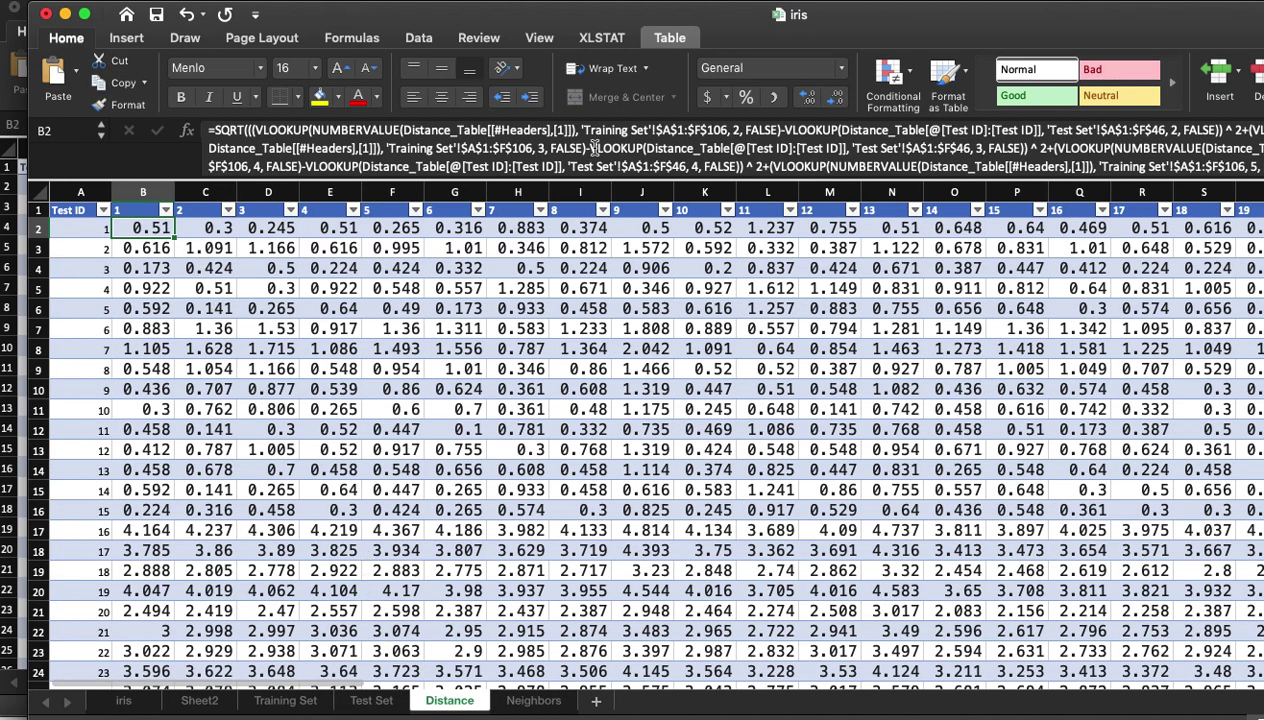
pyautogui.click(533, 700)
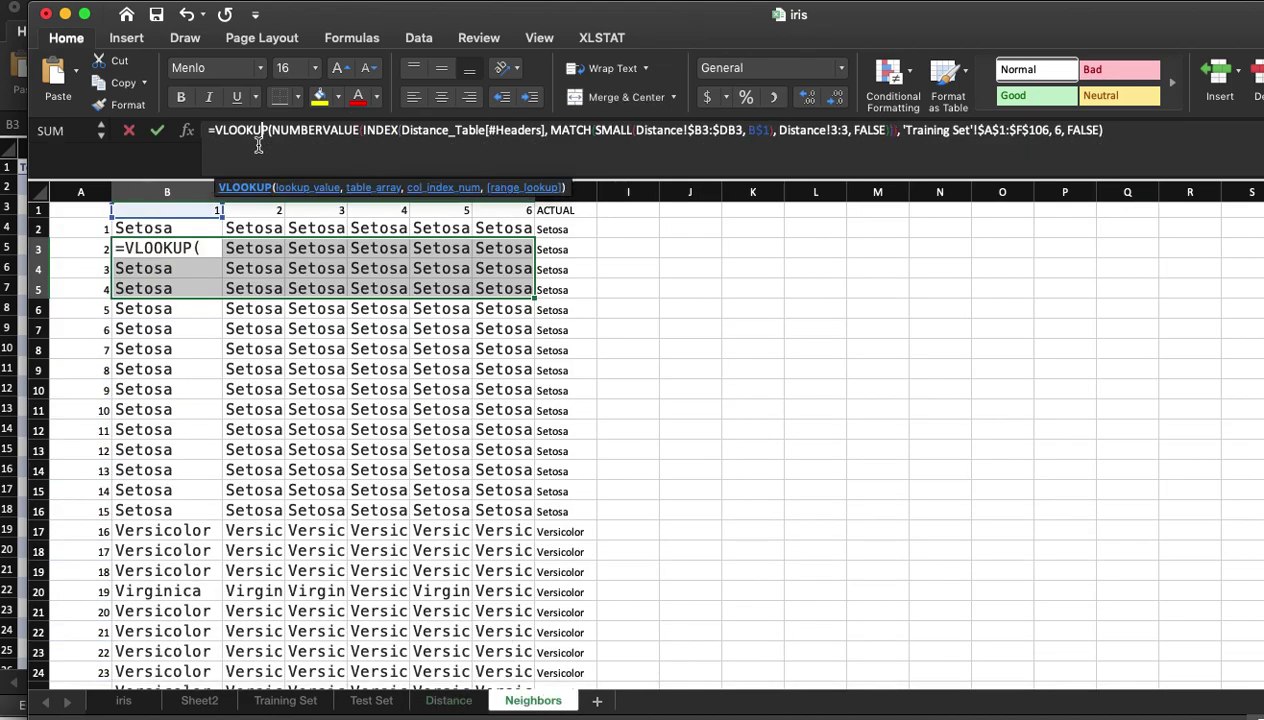